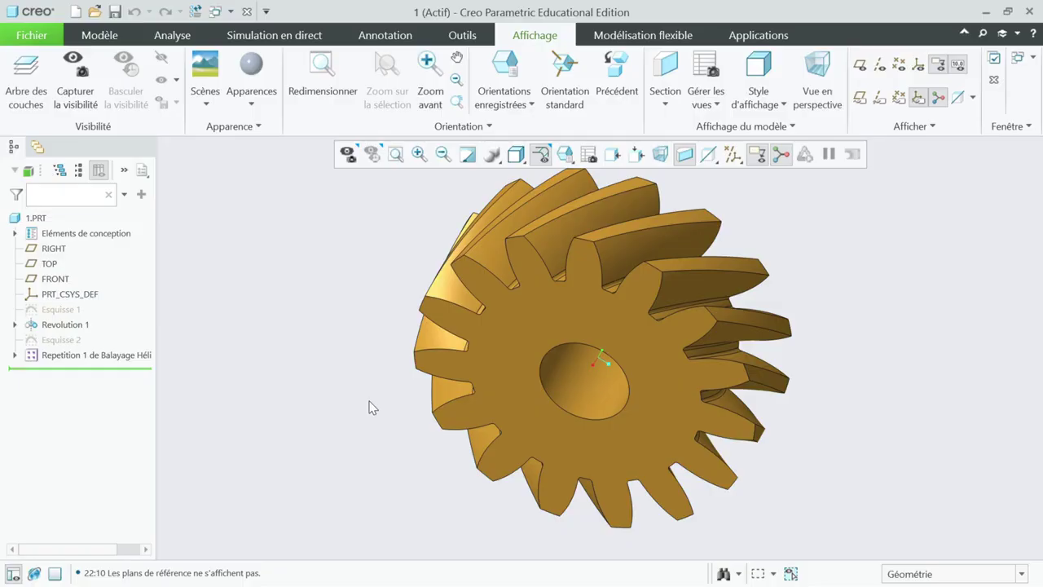
- Inspect the part's unit systems in the model properties, highlight Millimètre Kilogramme Sec (mmKs) without applying it, and close the properties
{"action": "left_click", "coordinate": [100, 35]}
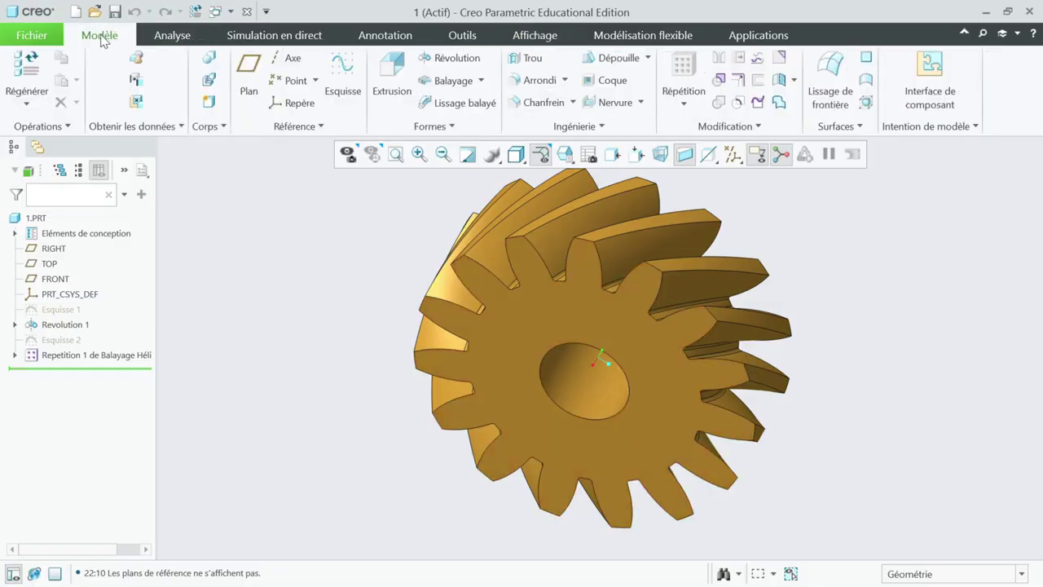
{"action": "left_click", "coordinate": [46, 39]}
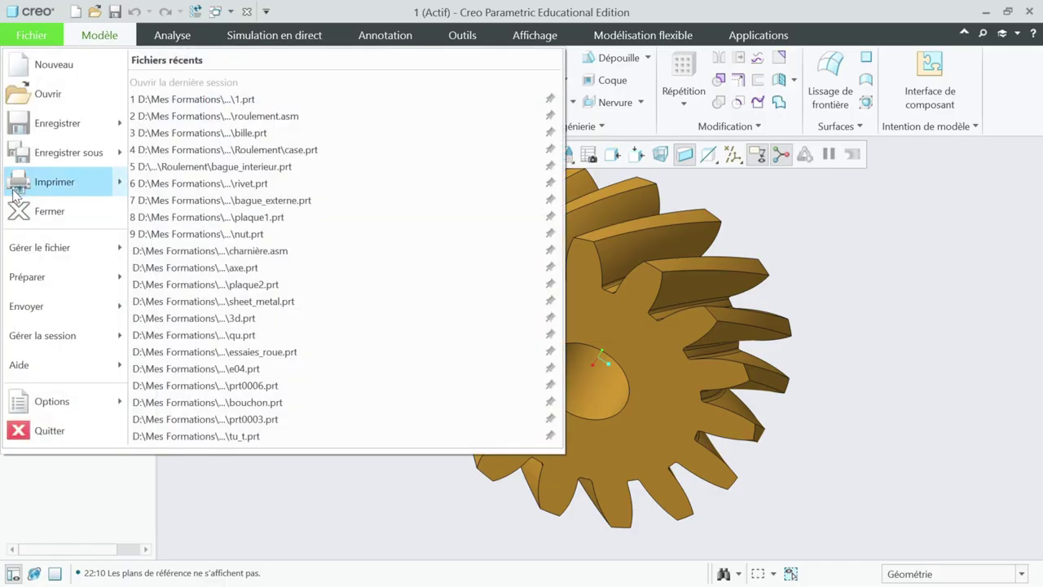
{"action": "mouse_move", "coordinate": [27, 281]}
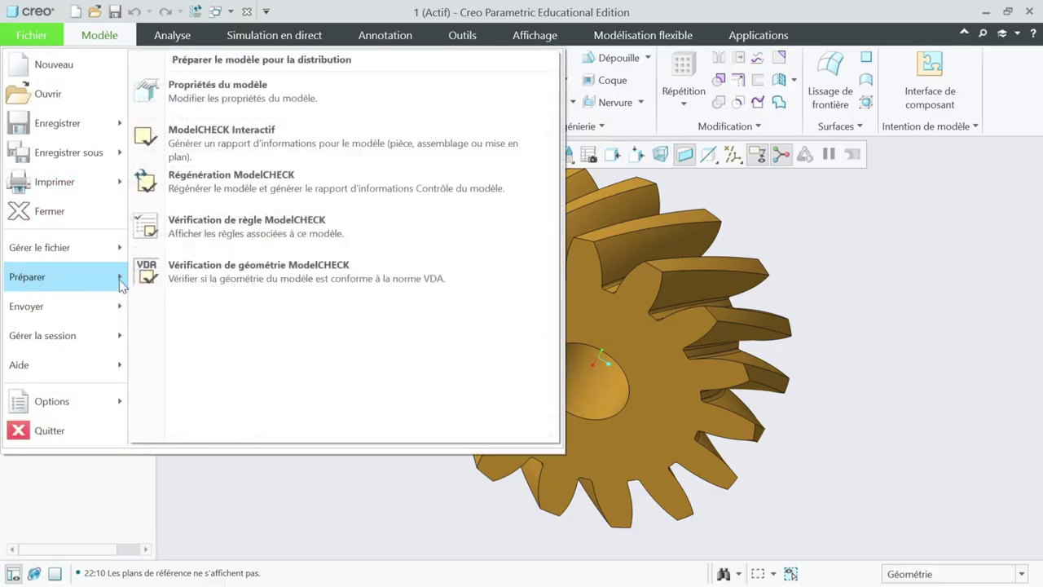
{"action": "left_click", "coordinate": [259, 91]}
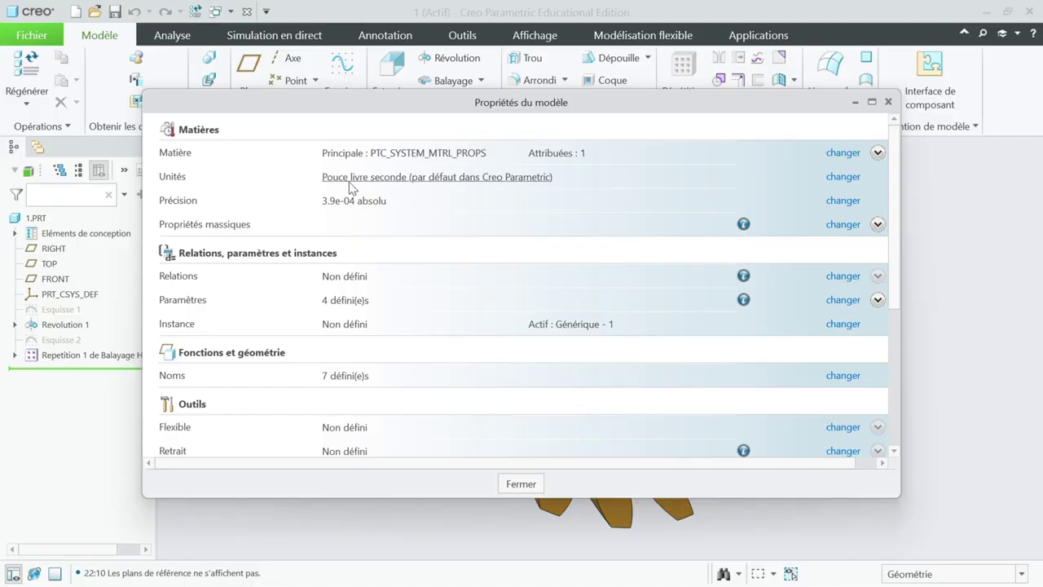
{"action": "left_click", "coordinate": [839, 177]}
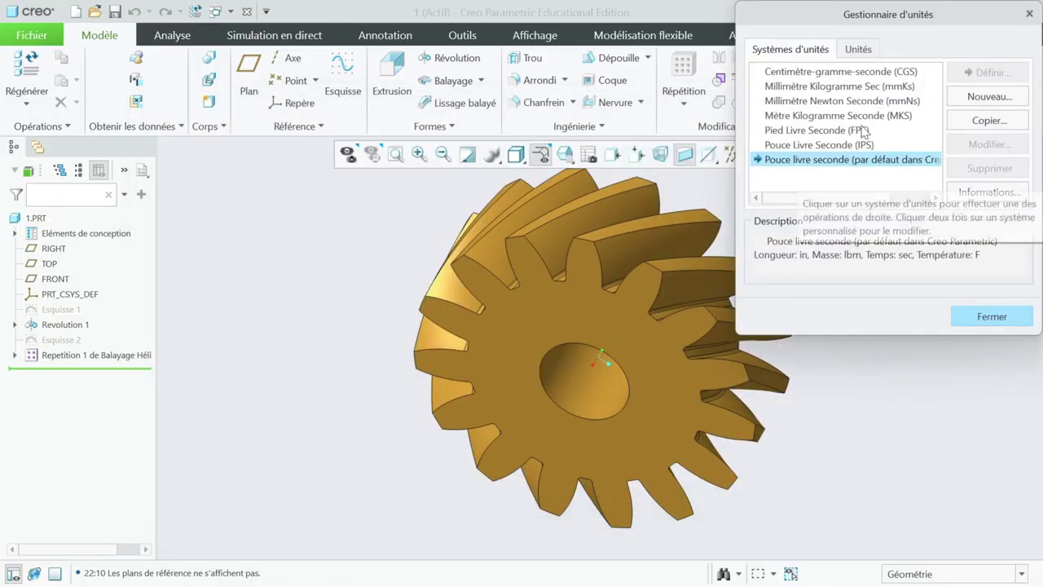
{"action": "left_click", "coordinate": [798, 86]}
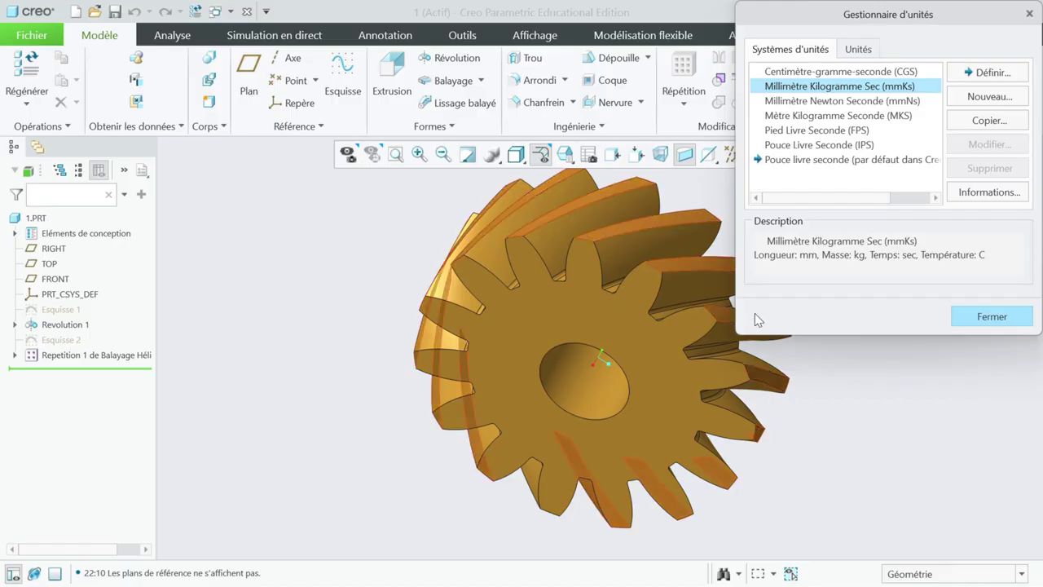
{"action": "left_click", "coordinate": [987, 318]}
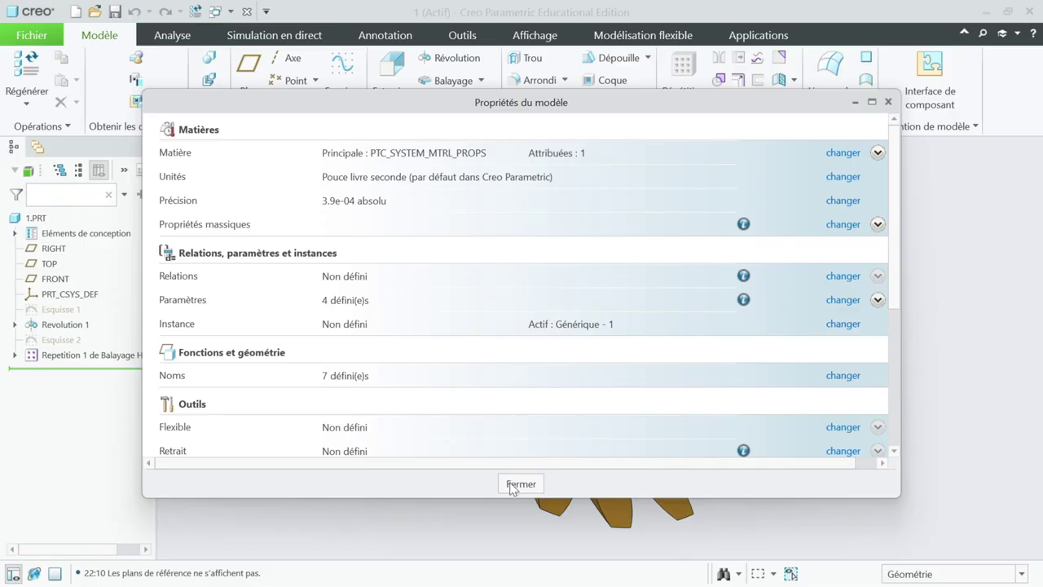
{"action": "left_click", "coordinate": [512, 484]}
- Turn off locking of both modified dimensions and user-defined dimensions in the sketch (Esquisse) options
{"action": "left_click", "coordinate": [31, 35]}
{"action": "mouse_move", "coordinate": [49, 404]}
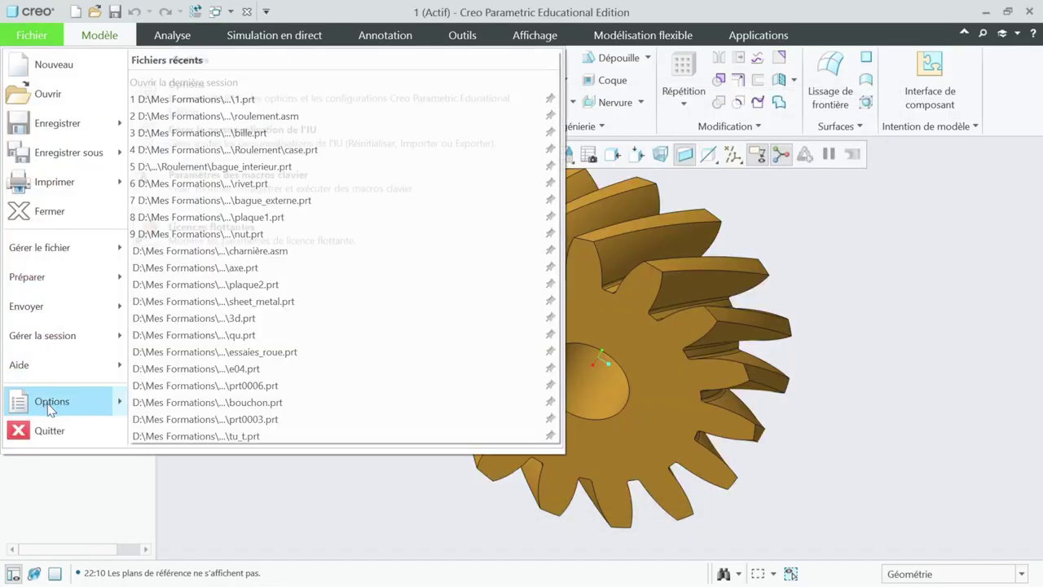
{"action": "left_click", "coordinate": [251, 85]}
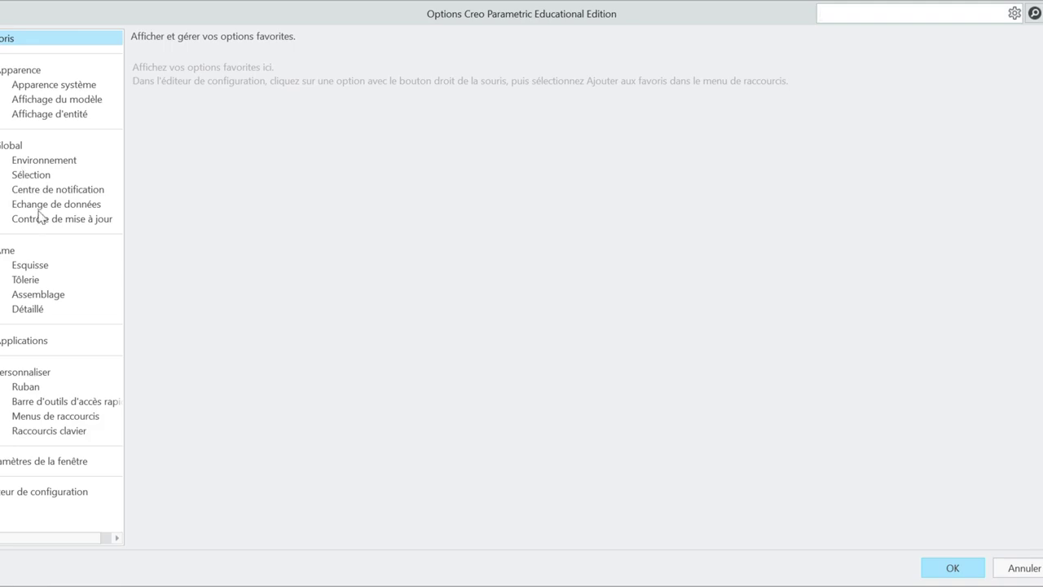
{"action": "left_click", "coordinate": [29, 266]}
{"action": "scroll", "coordinate": [538, 293], "scroll_direction": "down", "scroll_amount": 5}
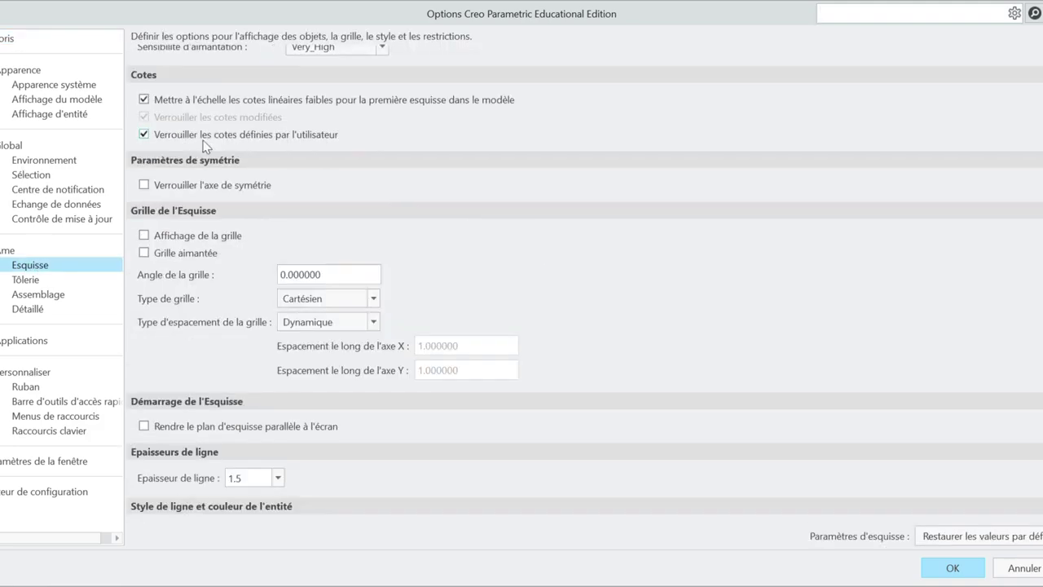
{"action": "left_click", "coordinate": [144, 135]}
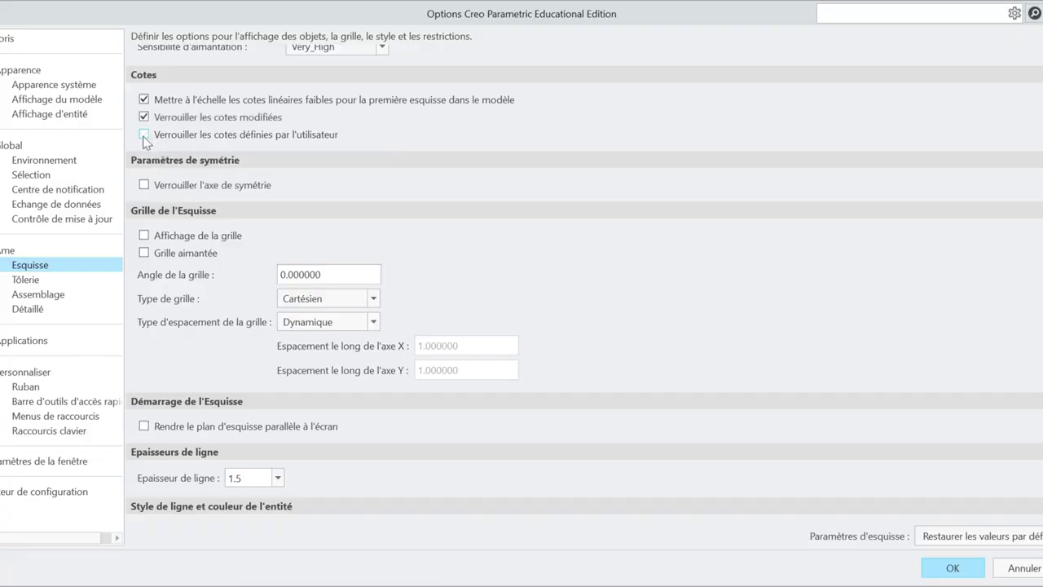
{"action": "left_click", "coordinate": [144, 117]}
- Apply the options and save the configuration settings to config.pro in the Créo paramétrique folder
{"action": "left_click", "coordinate": [950, 568]}
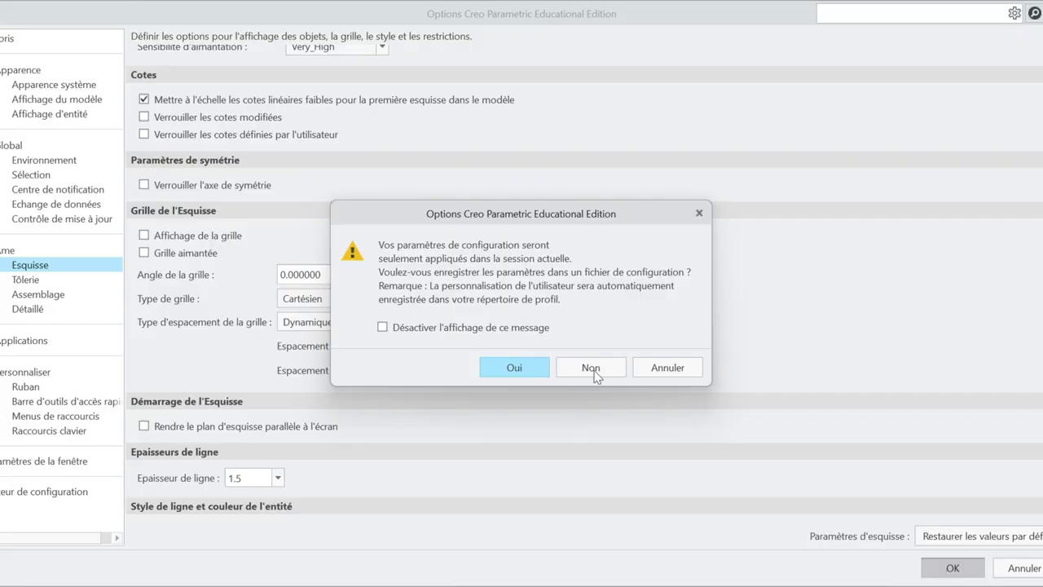
{"action": "left_click", "coordinate": [541, 367]}
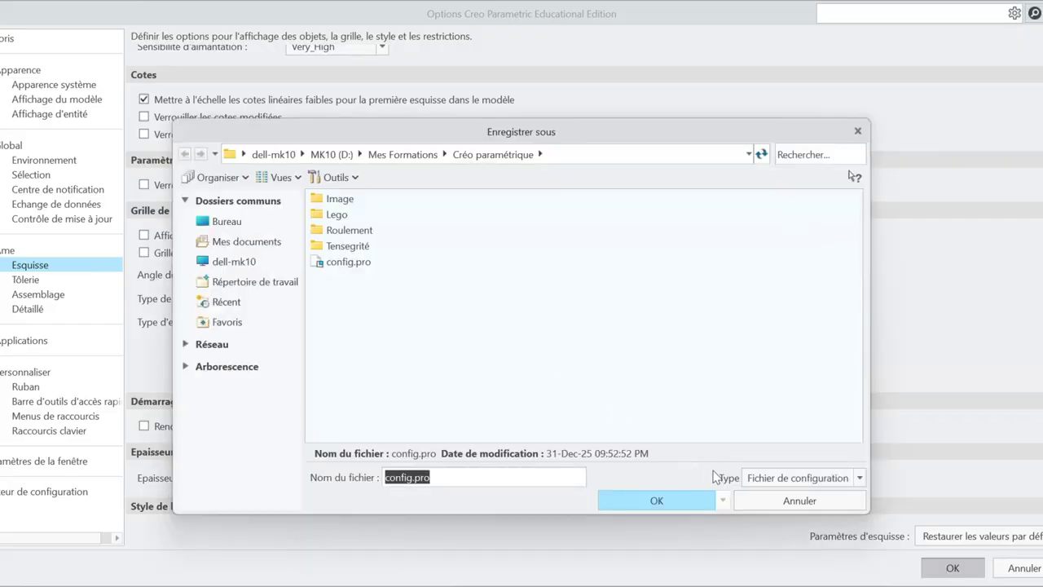
{"action": "left_click", "coordinate": [680, 499]}
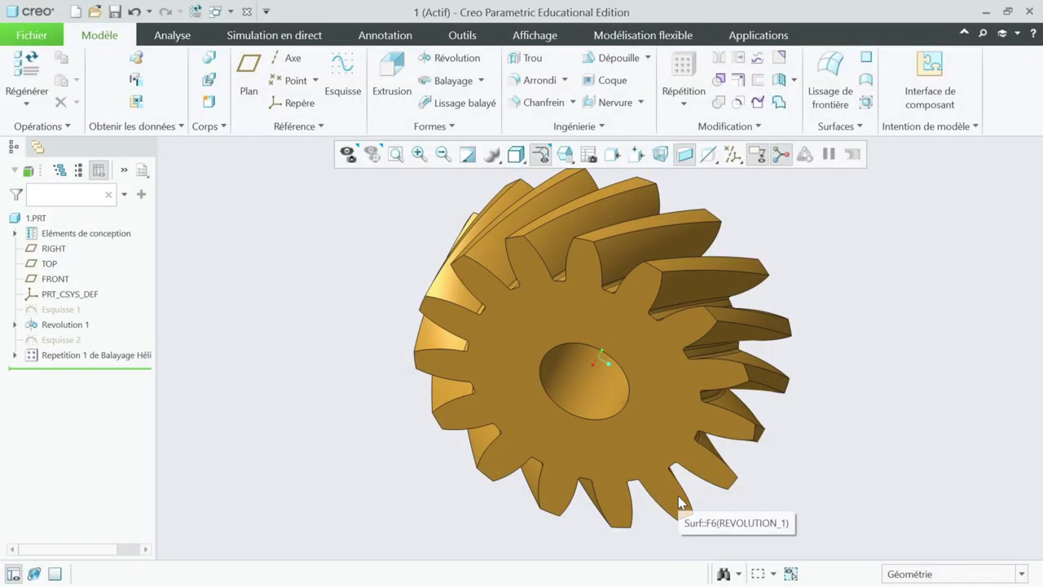
- Create a new solid part named prt0008 using the default template
{"action": "left_click", "coordinate": [31, 35]}
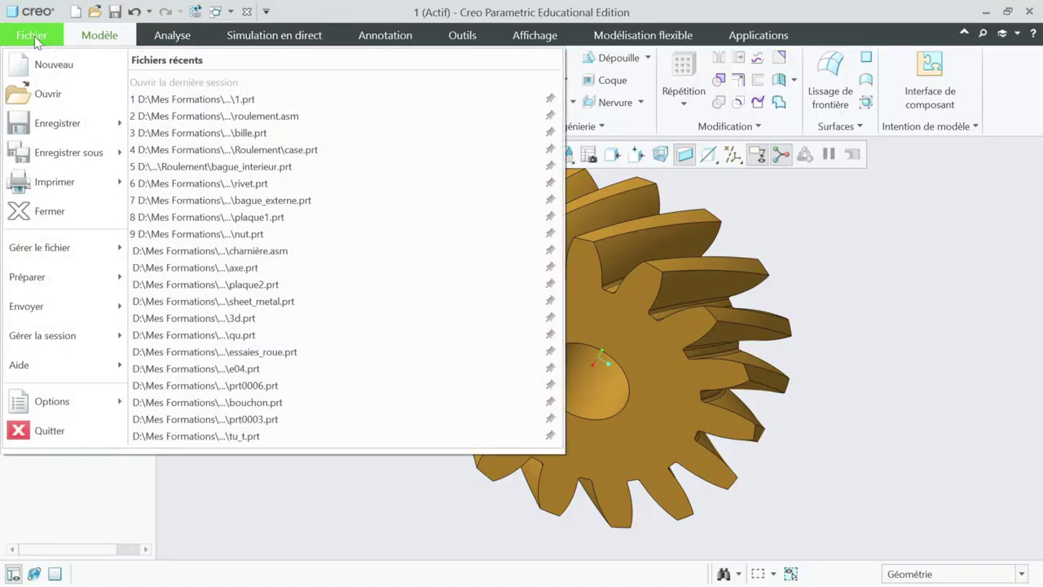
{"action": "left_click", "coordinate": [49, 66]}
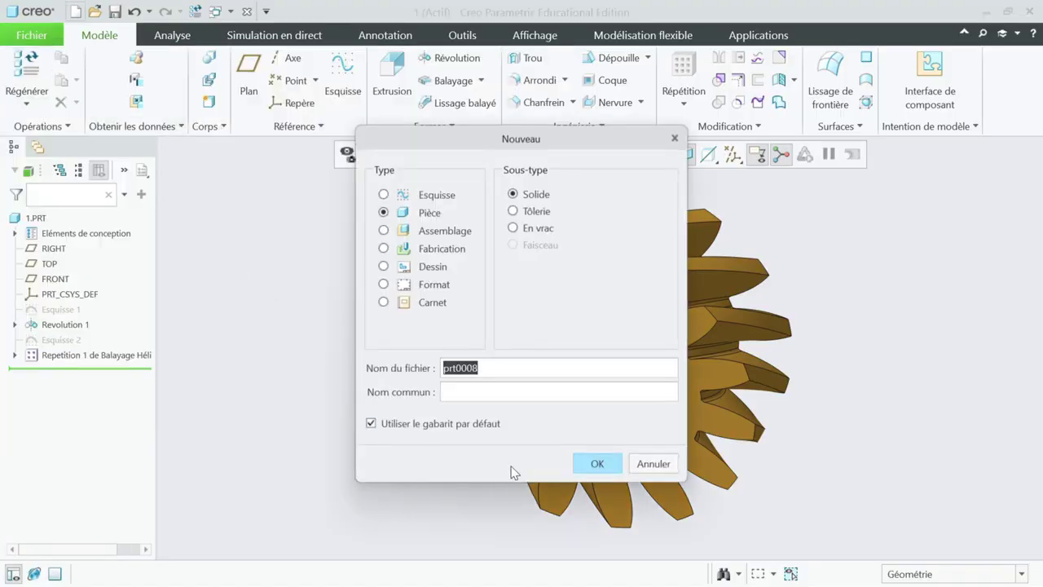
{"action": "left_click", "coordinate": [593, 462]}
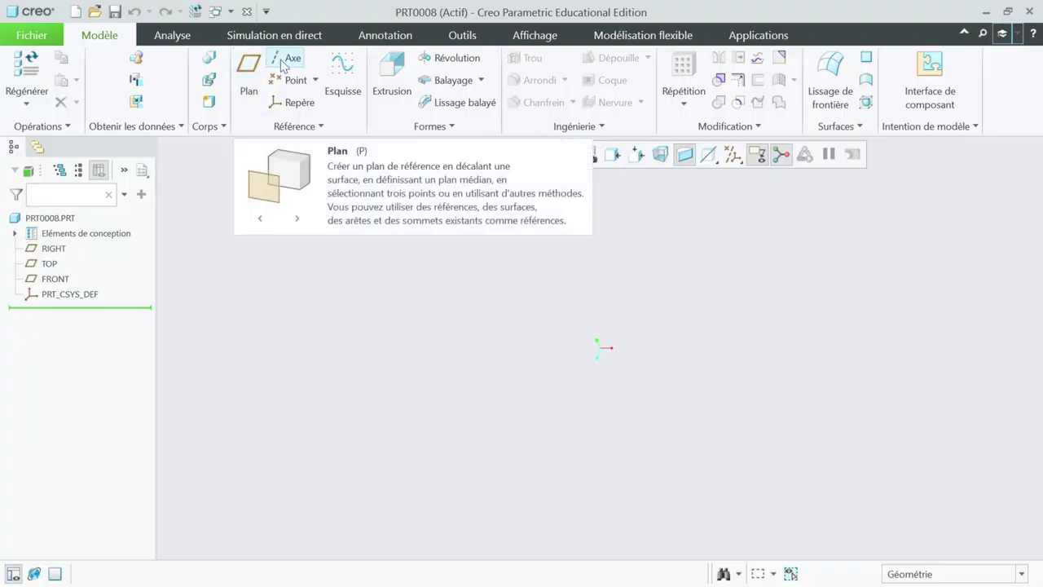
- Display all datum entities, start a sketch on the TOP plane, and orient the sketch plane parallel to the screen
{"action": "left_click", "coordinate": [335, 65]}
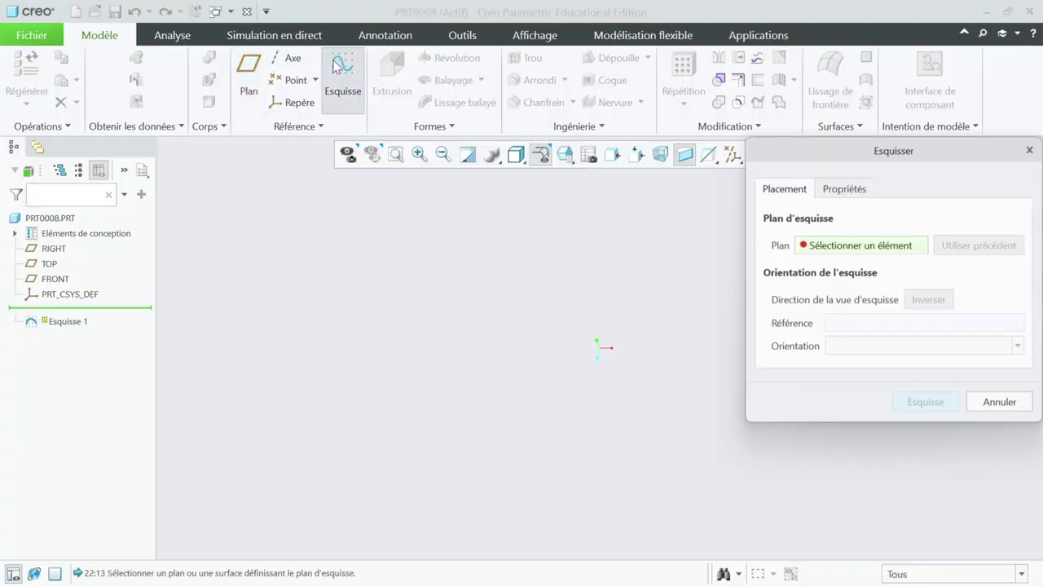
{"action": "left_click", "coordinate": [731, 155]}
{"action": "left_click", "coordinate": [731, 176]}
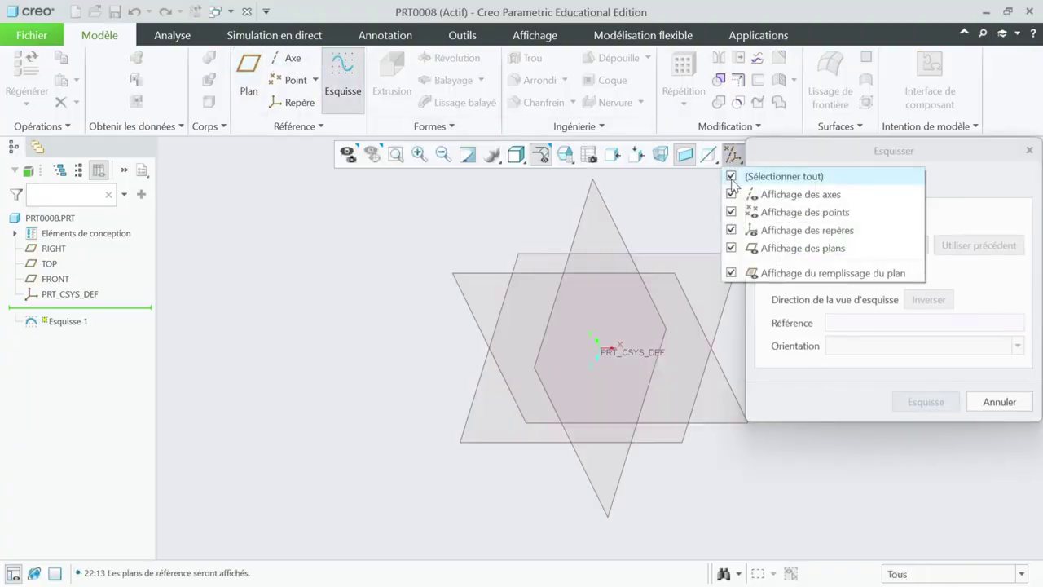
{"action": "left_click", "coordinate": [538, 258]}
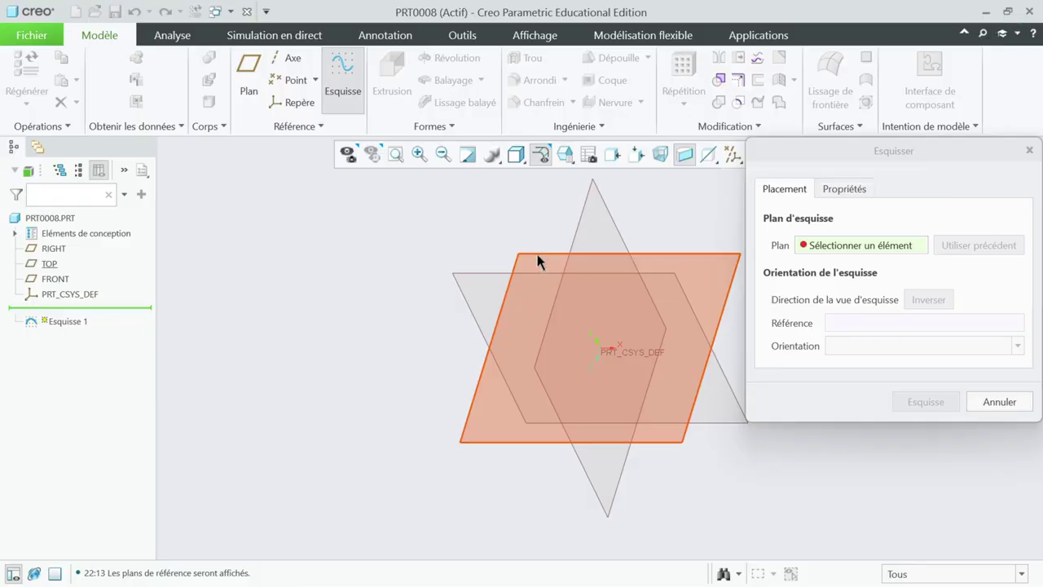
{"action": "left_click", "coordinate": [537, 255]}
{"action": "left_click", "coordinate": [929, 402]}
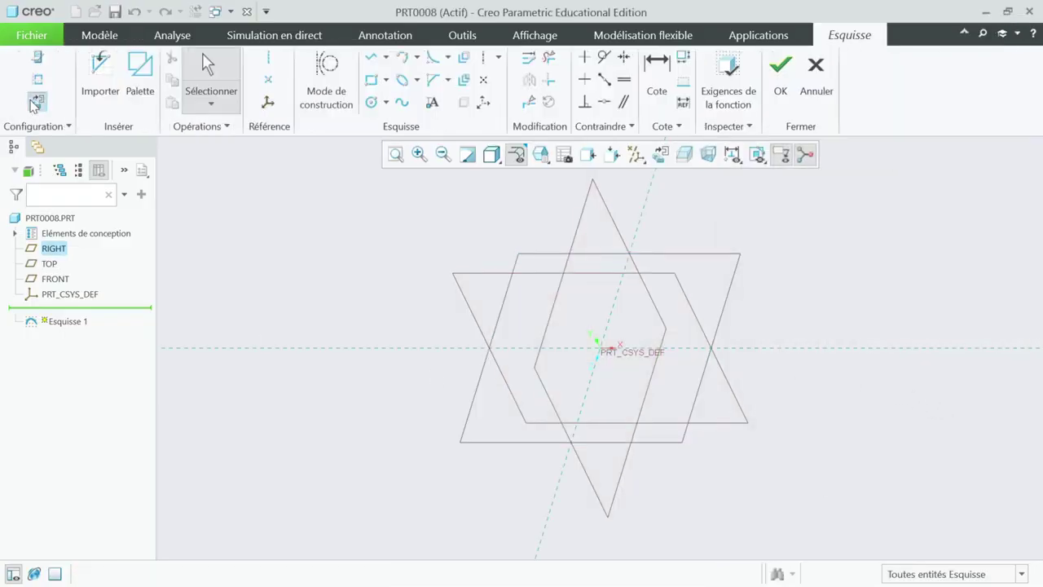
{"action": "left_click", "coordinate": [33, 99]}
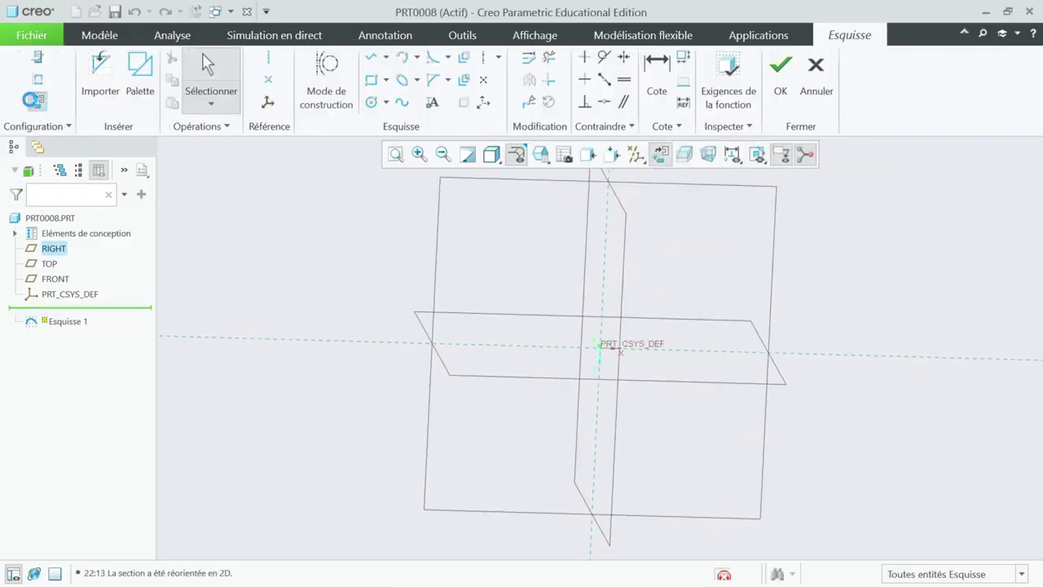
- Sketch a corner rectangle from the origin up and to the left, about 456 wide and 187 high
{"action": "left_click", "coordinate": [371, 79]}
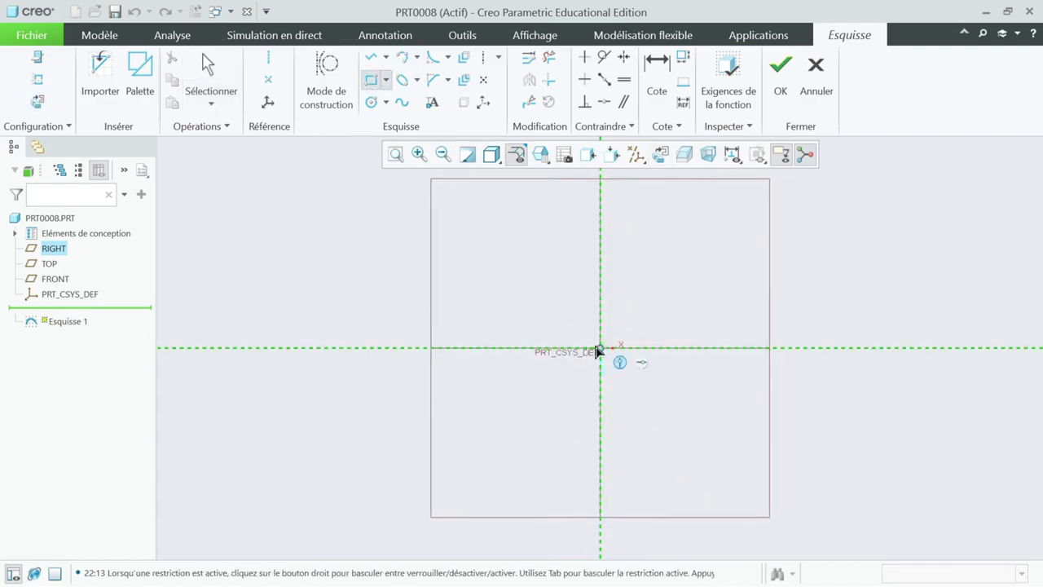
{"action": "left_click", "coordinate": [599, 347]}
{"action": "left_click", "coordinate": [297, 223]}
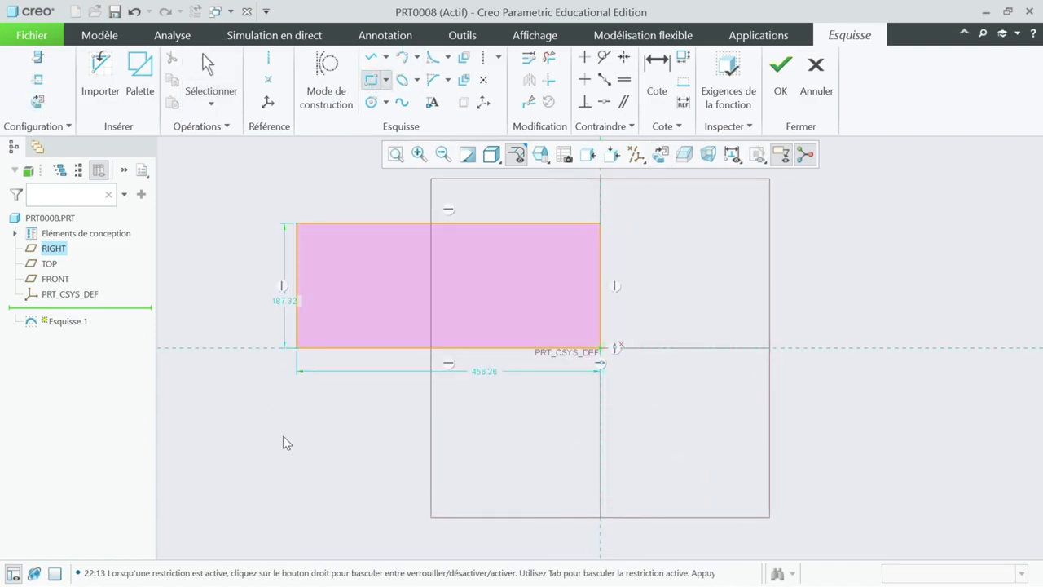
{"action": "middle_click", "coordinate": [288, 442]}
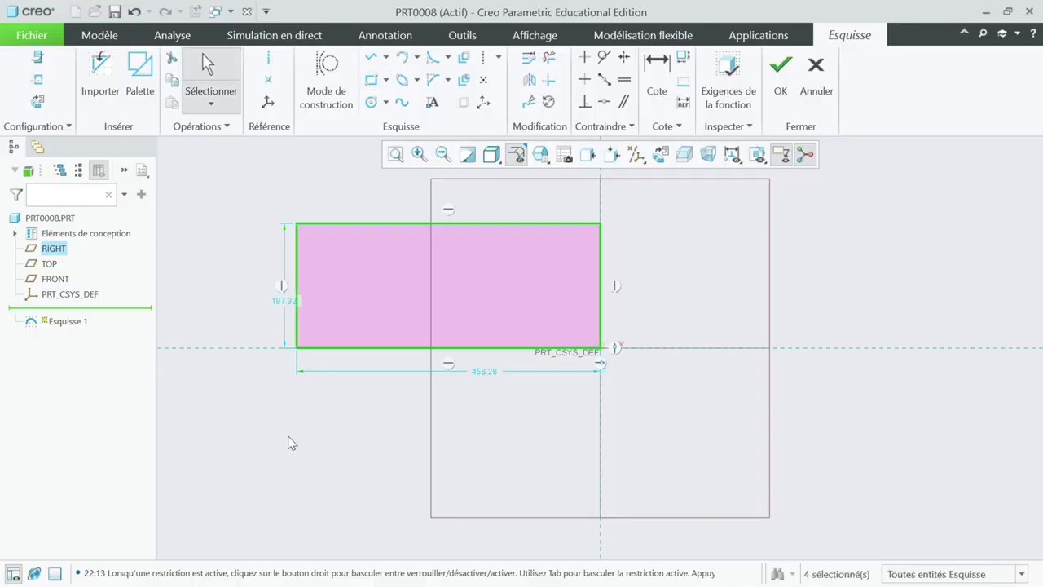
{"action": "left_click", "coordinate": [470, 426]}
- Set the rectangle's width to 120 and move that dimension farther below the rectangle
{"action": "double_click", "coordinate": [484, 371]}
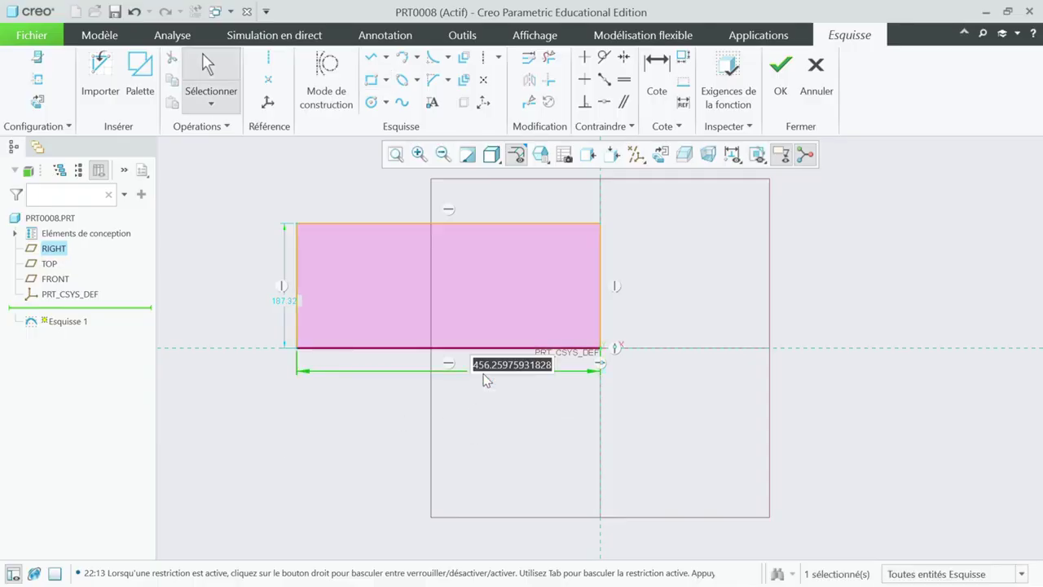
{"action": "type", "text": "120"}
{"action": "key", "text": "Return"}
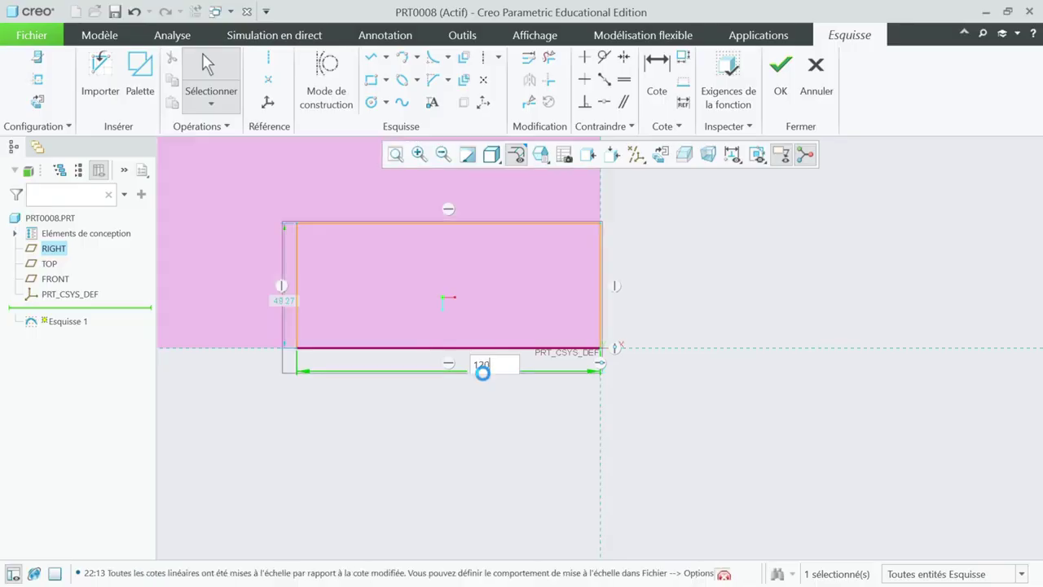
{"action": "left_click", "coordinate": [363, 454]}
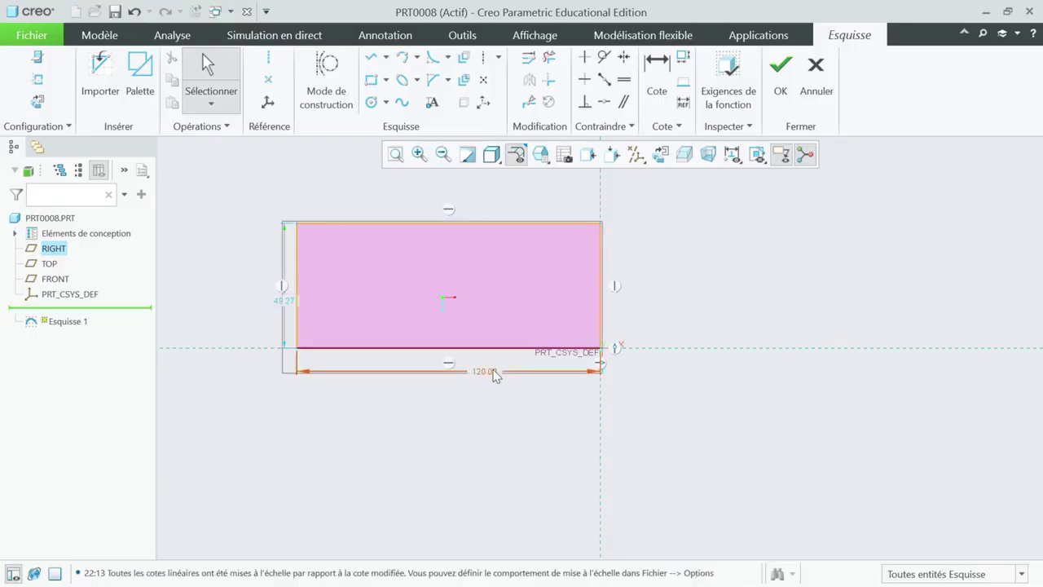
{"action": "left_click_drag", "start_coordinate": [488, 372], "coordinate": [448, 430]}
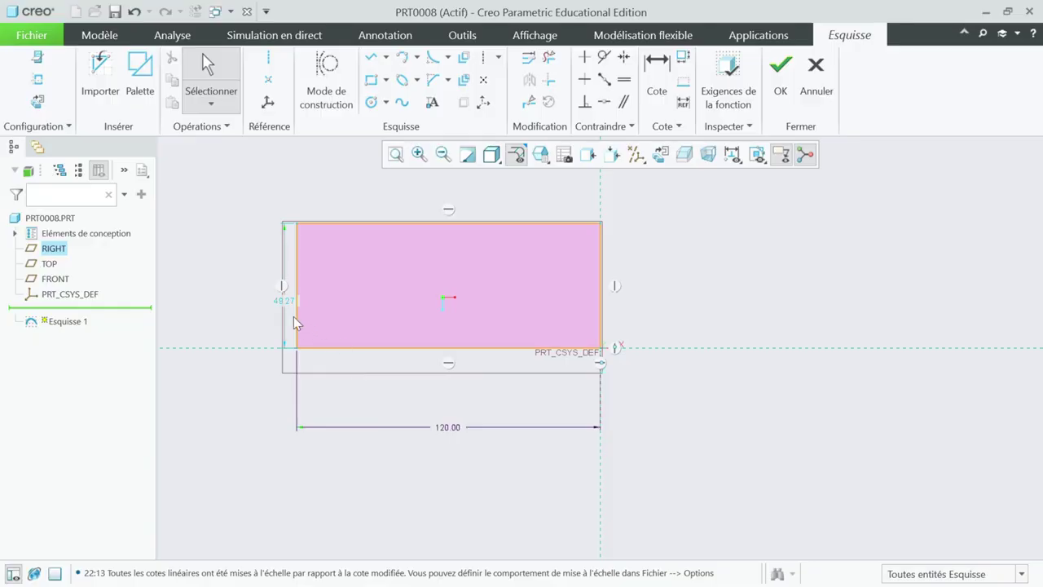
- Shift the rectangle's left edge inward to a width of about 83, and cancel the sketch without keeping it
{"action": "left_click_drag", "start_coordinate": [299, 317], "coordinate": [391, 333]}
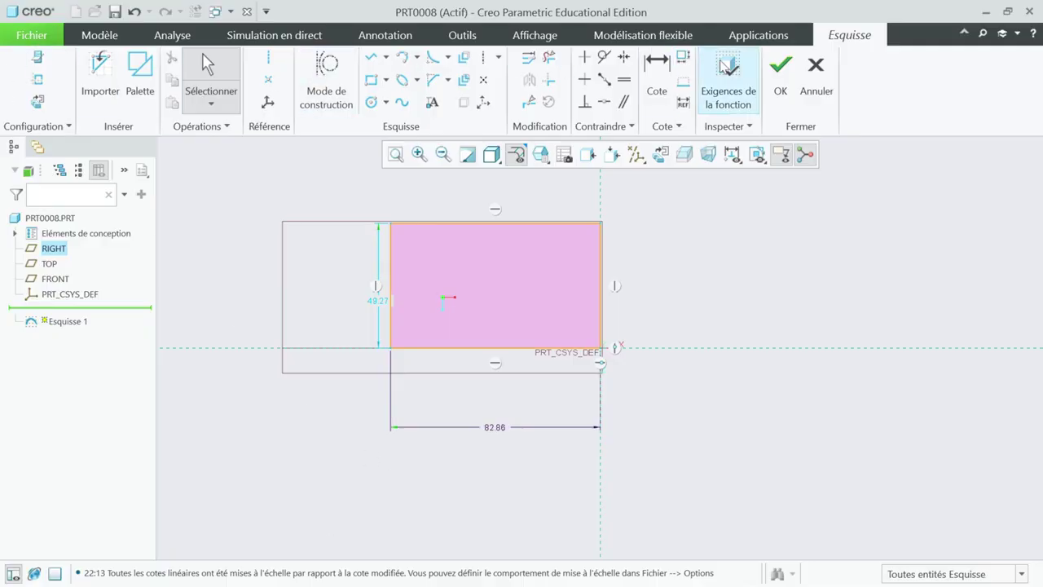
{"action": "left_click", "coordinate": [805, 82]}
{"action": "left_click", "coordinate": [584, 332]}
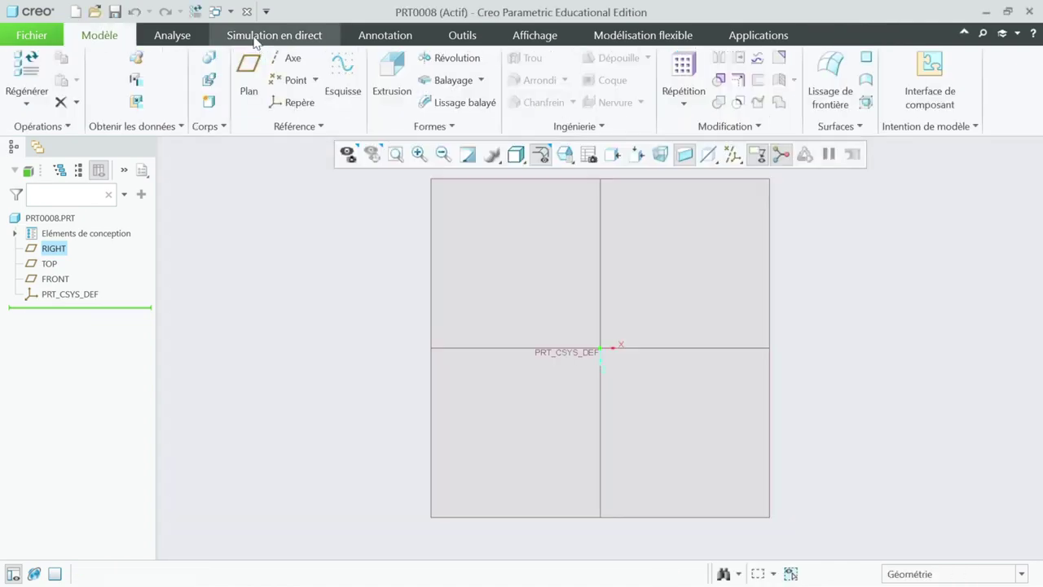
- Close the windows of both open parts
{"action": "left_click", "coordinate": [247, 12]}
{"action": "left_click", "coordinate": [247, 11]}
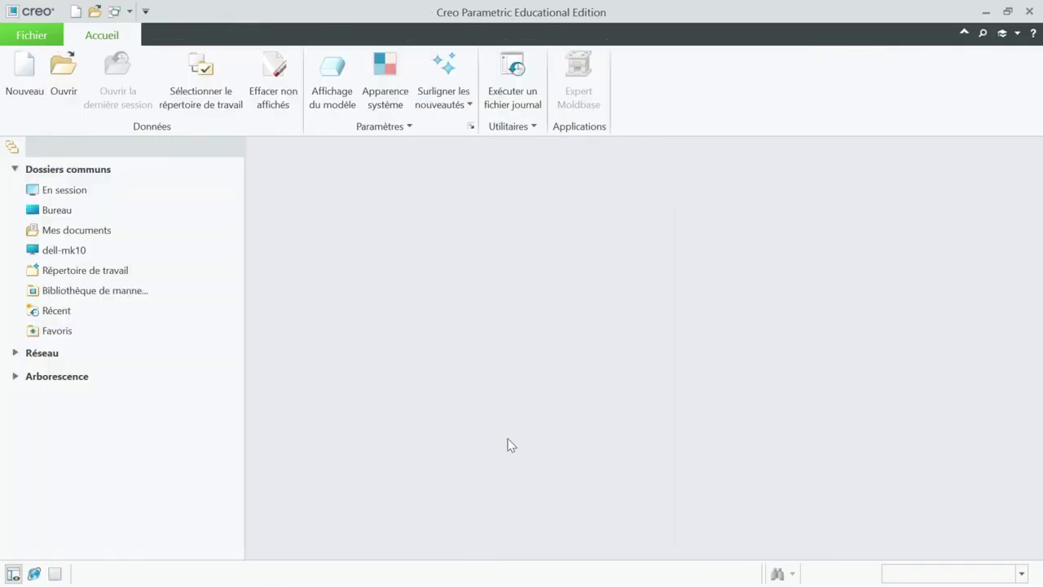
- Examine the working directory's contents to check the saved config.pro and part files
{"action": "left_click", "coordinate": [79, 274]}
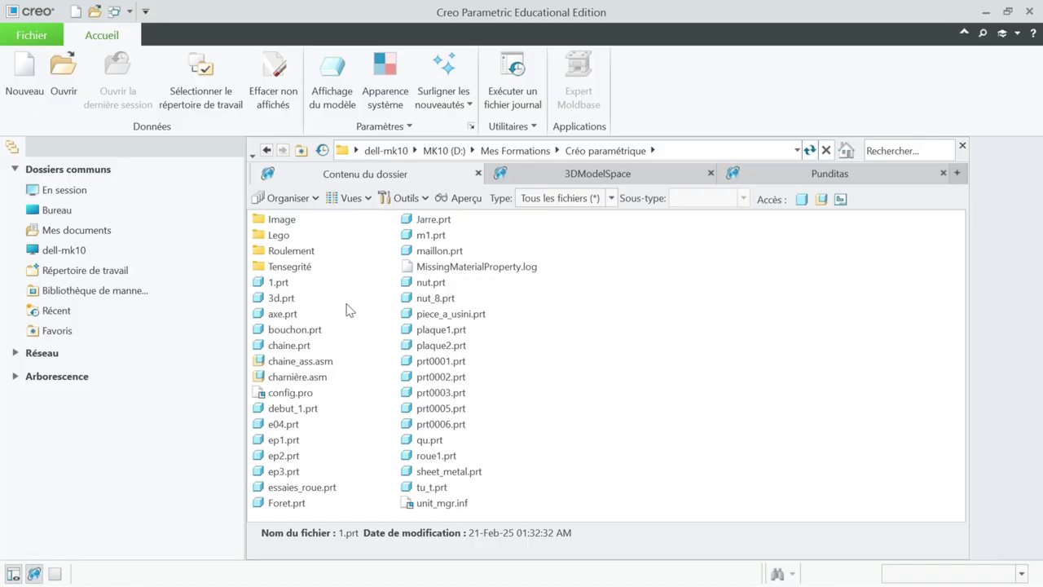
{"action": "left_click", "coordinate": [961, 147]}
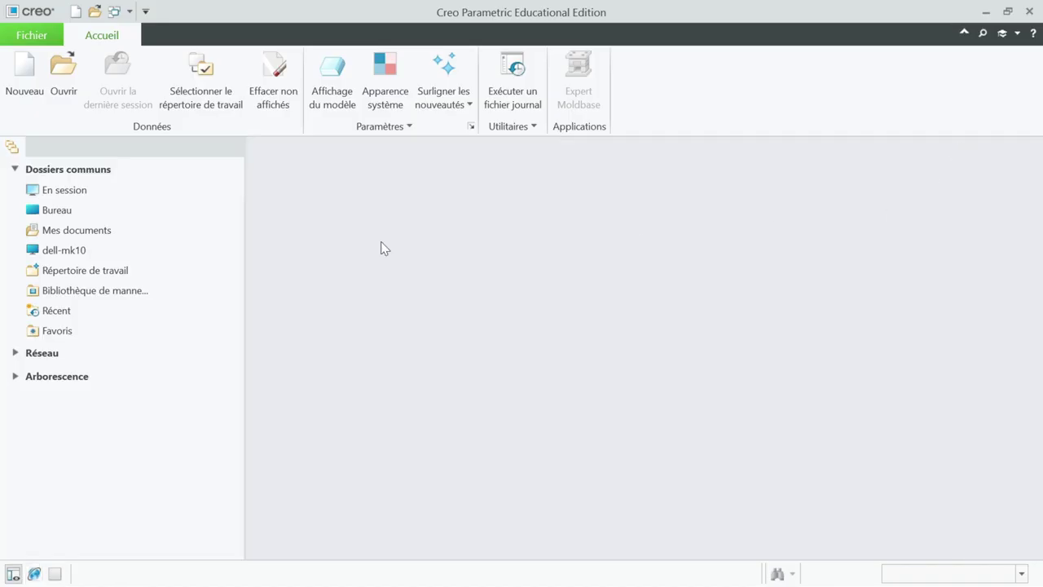
{"action": "left_click", "coordinate": [113, 273]}
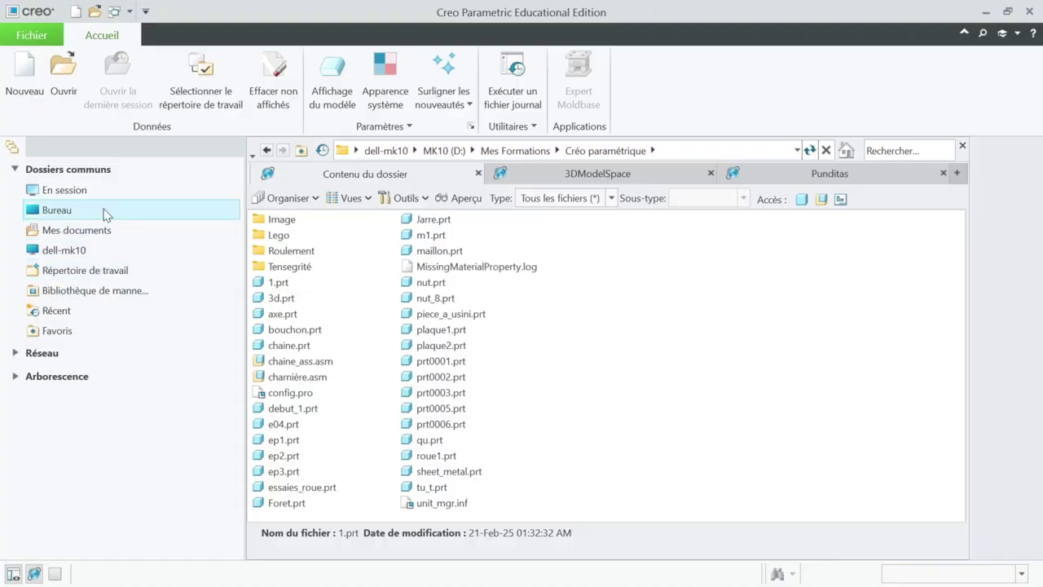
- Close the folder browser and quit Creo Parametric, confirming the exit
{"action": "left_click", "coordinate": [961, 145]}
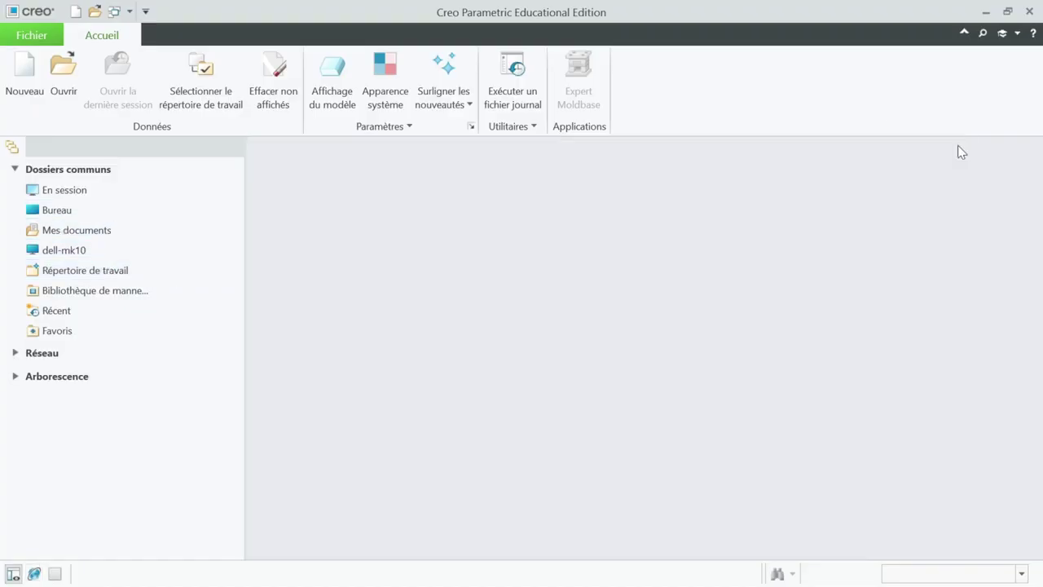
{"action": "left_click", "coordinate": [1031, 16]}
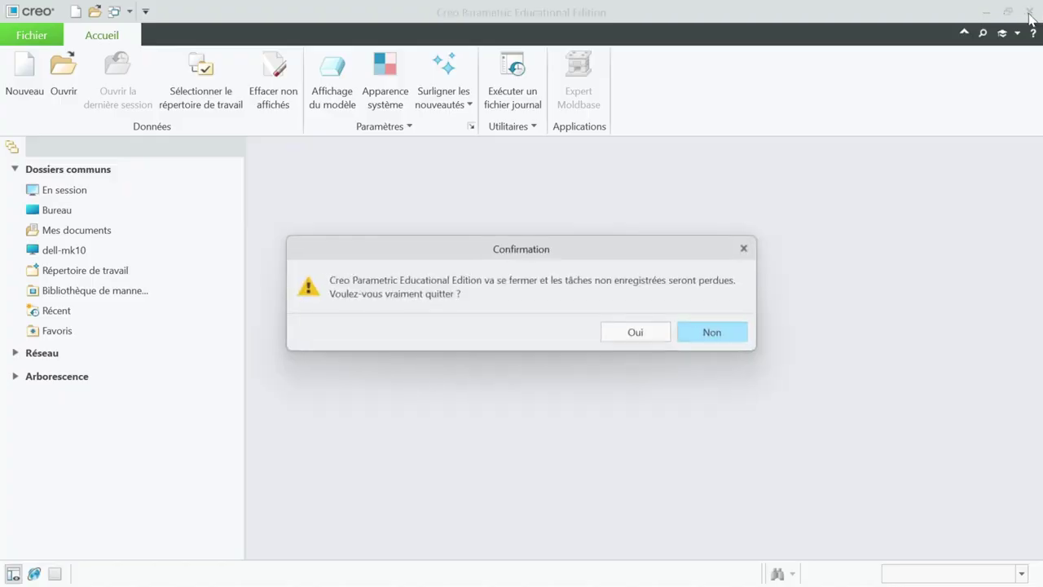
{"action": "left_click", "coordinate": [635, 336]}
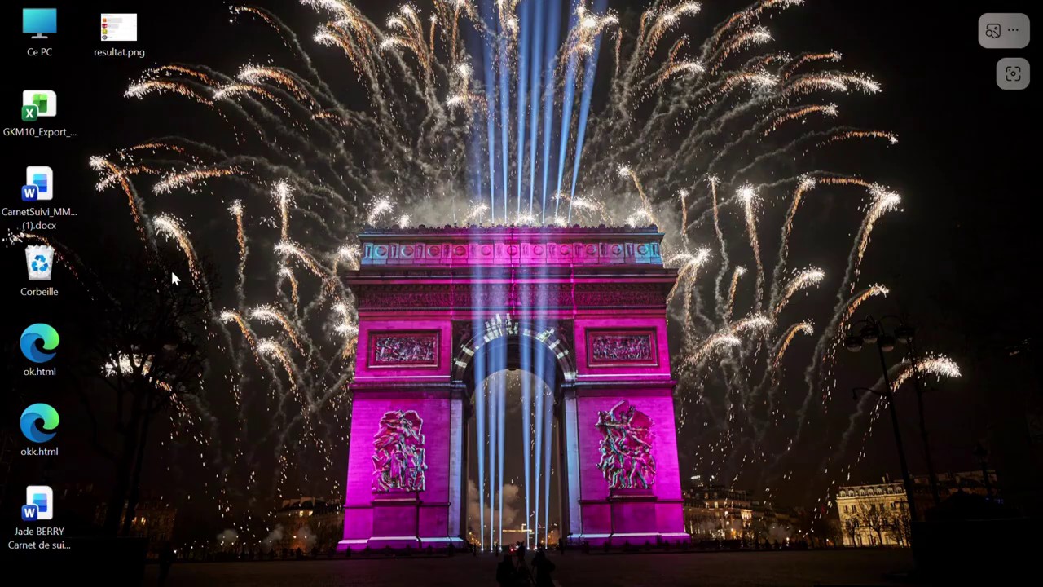
- Open the file location of the Creo Parametric 12.4.0.0 shortcut in File Explorer
{"action": "key", "text": "super"}
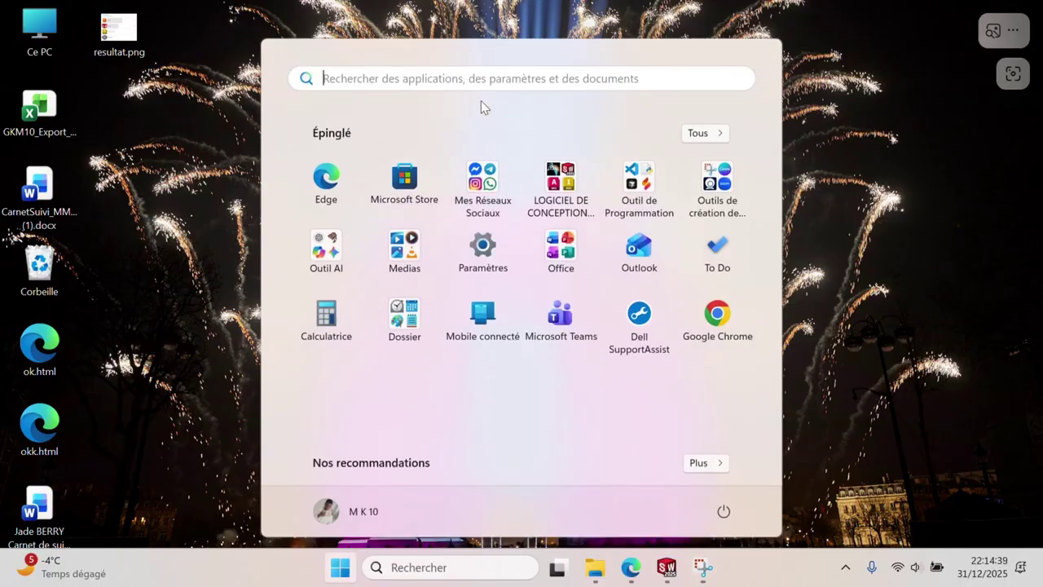
{"action": "left_click", "coordinate": [559, 183]}
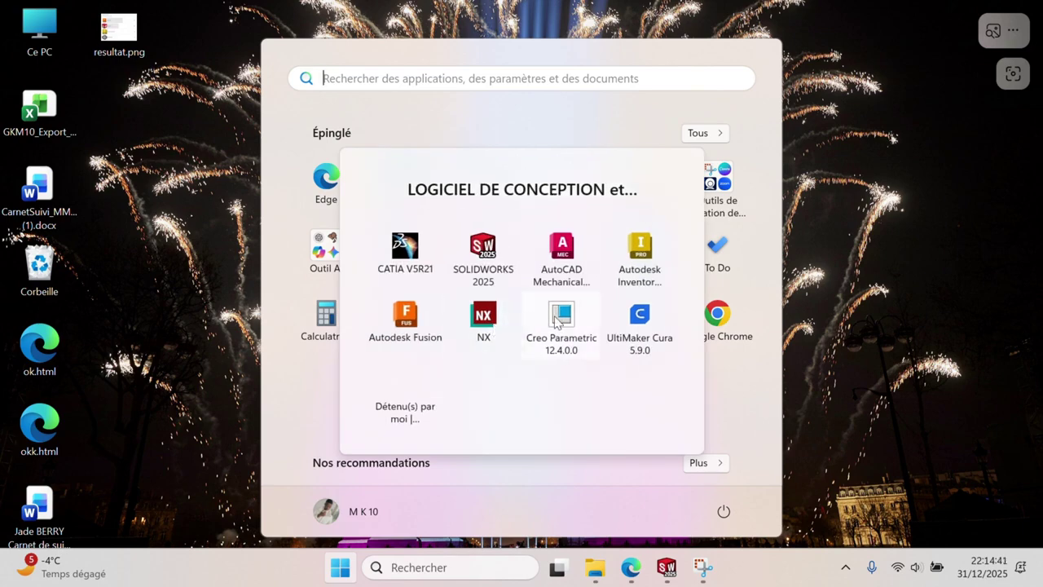
{"action": "right_click", "coordinate": [557, 319]}
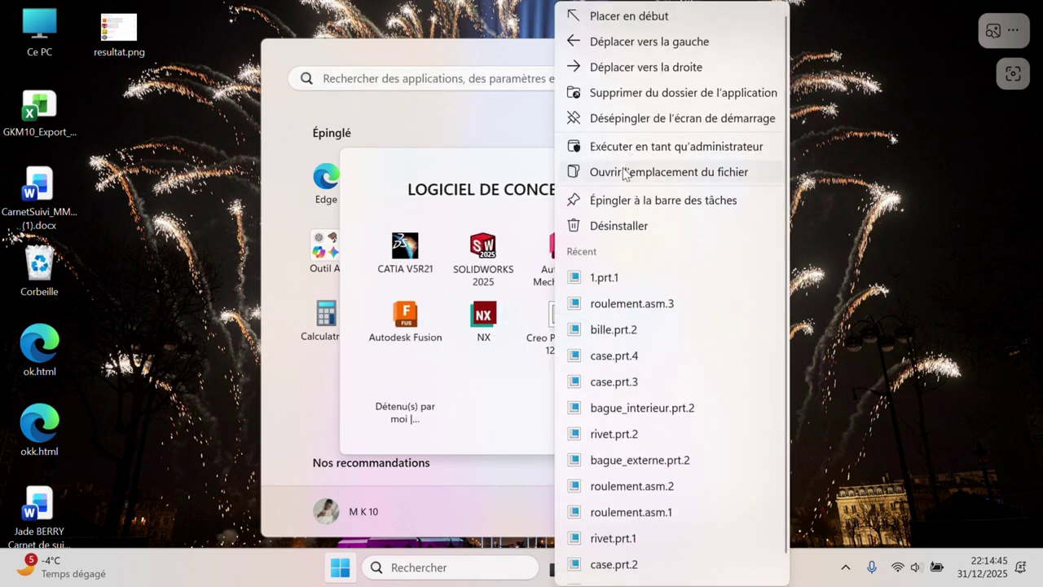
{"action": "left_click", "coordinate": [624, 171]}
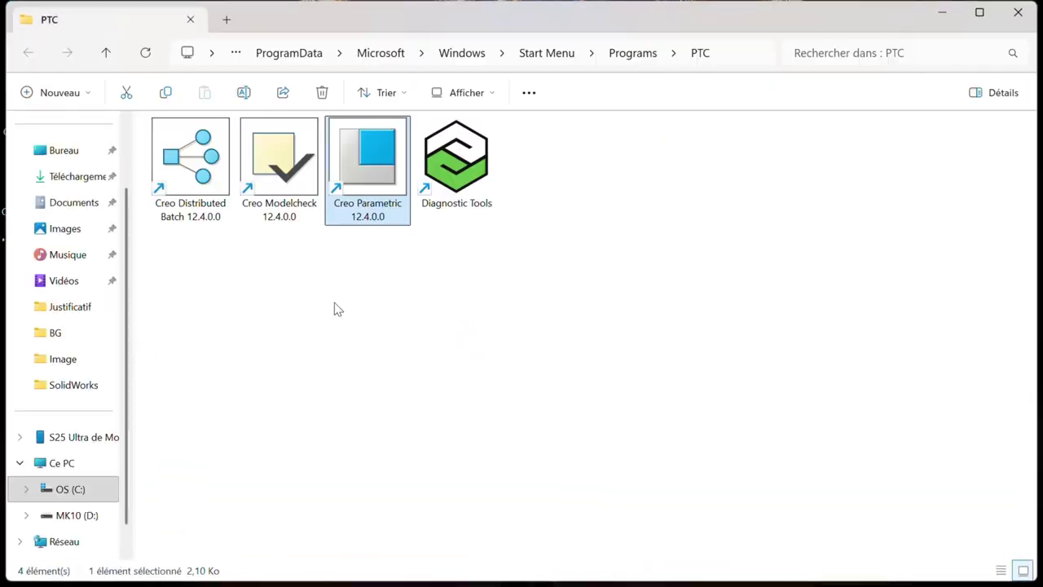
{"action": "left_click", "coordinate": [943, 13]}
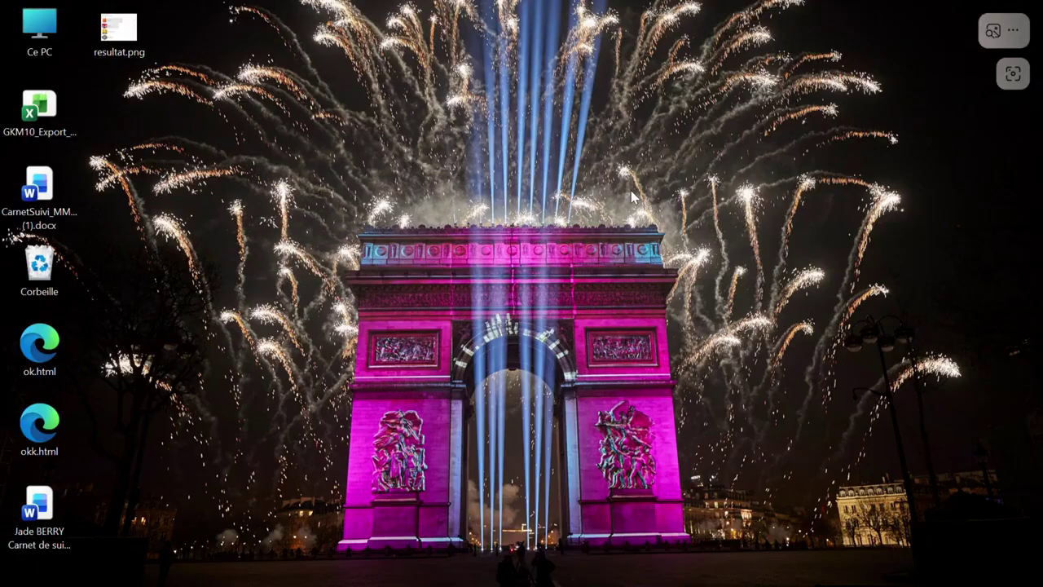
{"action": "right_click", "coordinate": [141, 184]}
{"action": "left_click", "coordinate": [140, 173]}
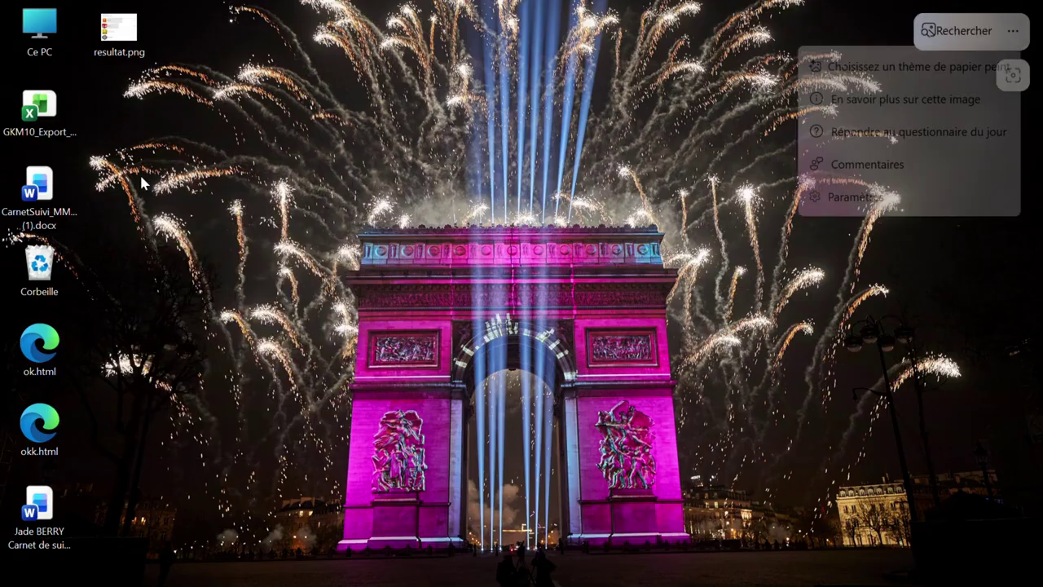
{"action": "key", "text": "alt+Tab"}
{"action": "left_click", "coordinate": [472, 306]}
- Open the properties of the Creo Parametric 12.4.0.0 shortcut and examine its start-in folder
{"action": "right_click", "coordinate": [375, 122]}
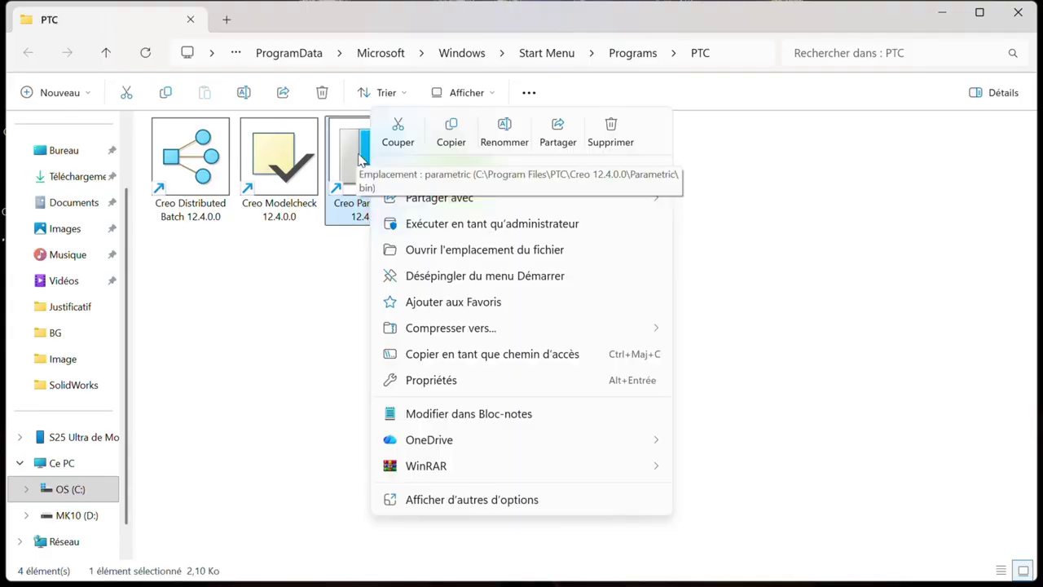
{"action": "left_click", "coordinate": [466, 386]}
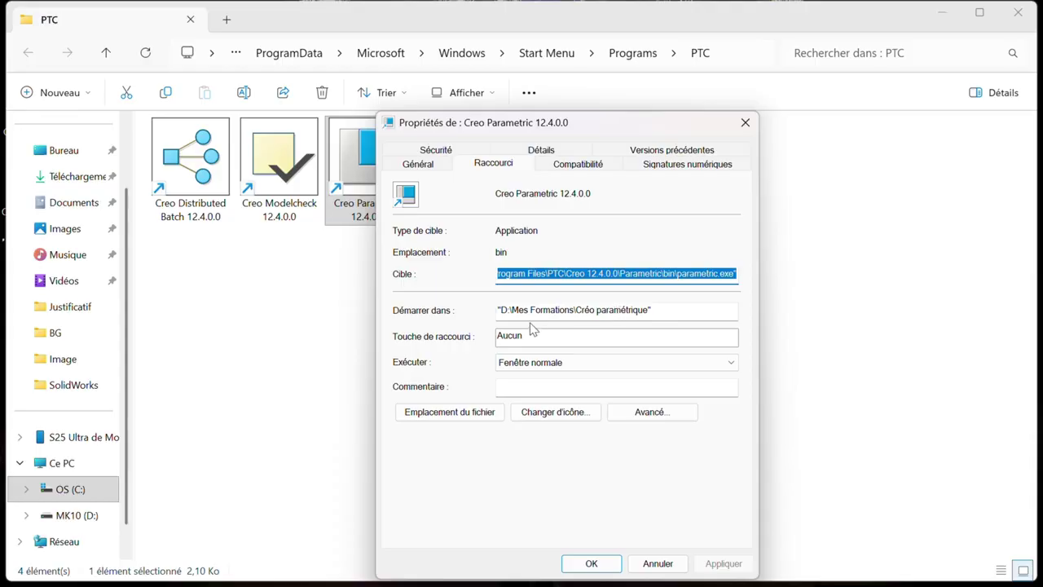
{"action": "key", "text": "Escape"}
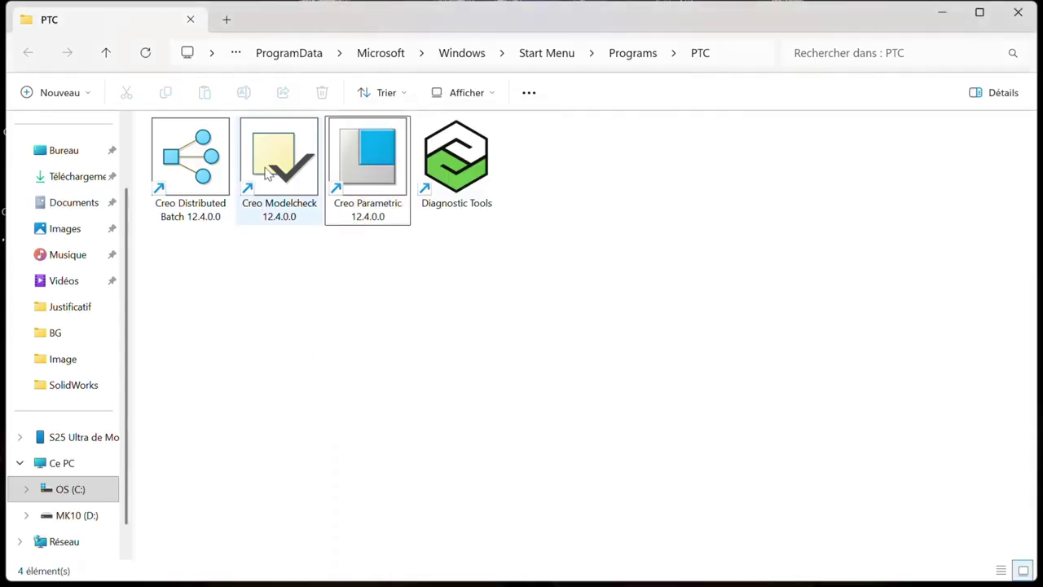
- Open the folder D:\Mes Formations\Créo paramétrique in a new File Explorer tab and copy its path
{"action": "left_click", "coordinate": [227, 21]}
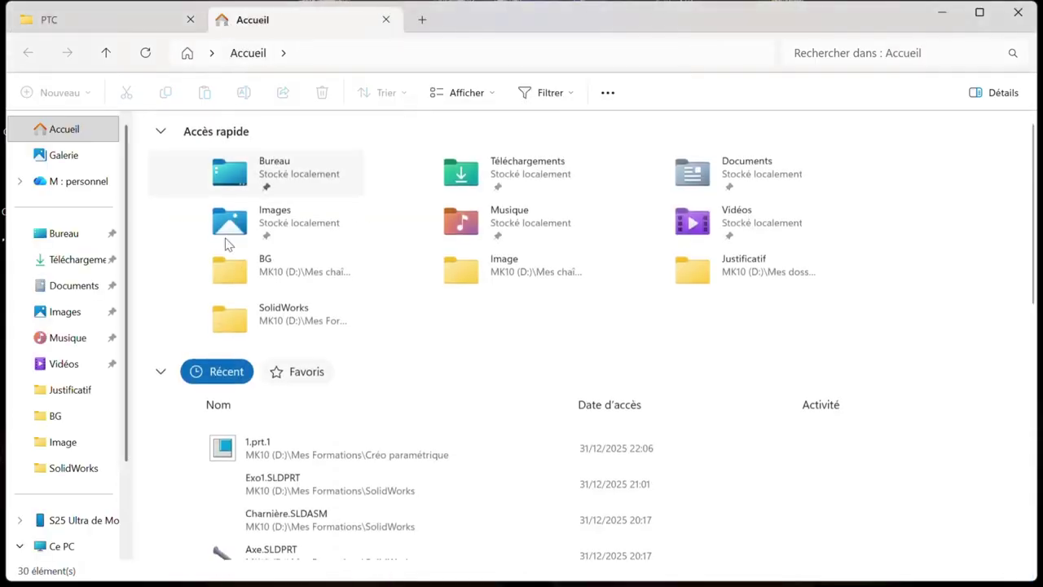
{"action": "left_click", "coordinate": [68, 547]}
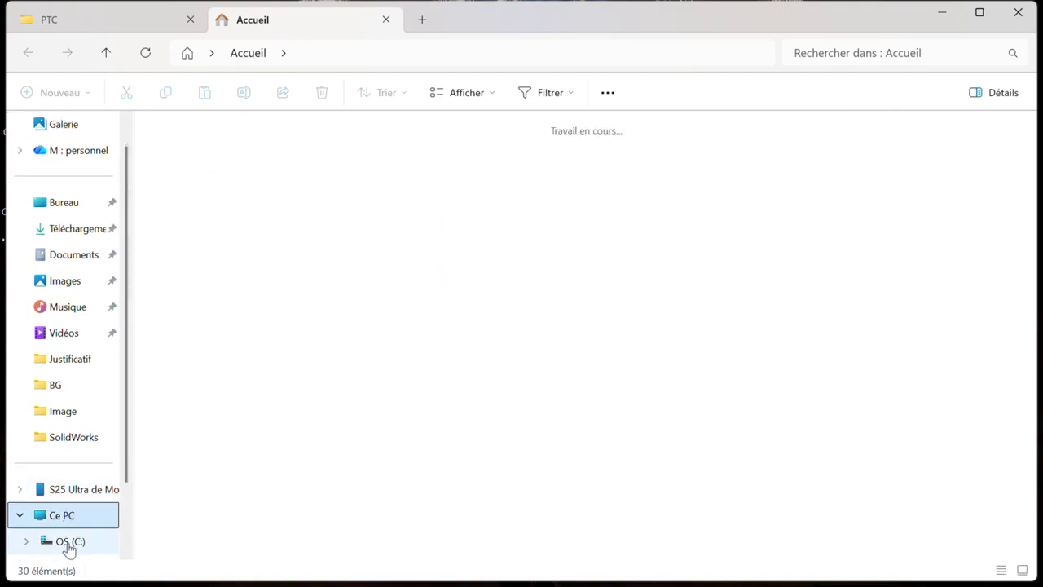
{"action": "left_click", "coordinate": [479, 161]}
{"action": "double_click", "coordinate": [479, 161]}
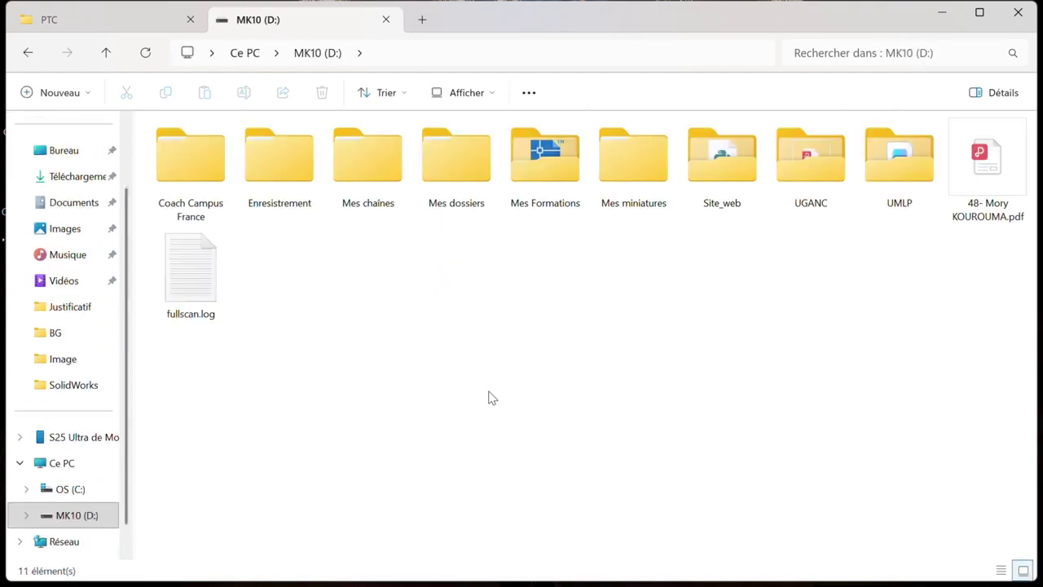
{"action": "double_click", "coordinate": [549, 190]}
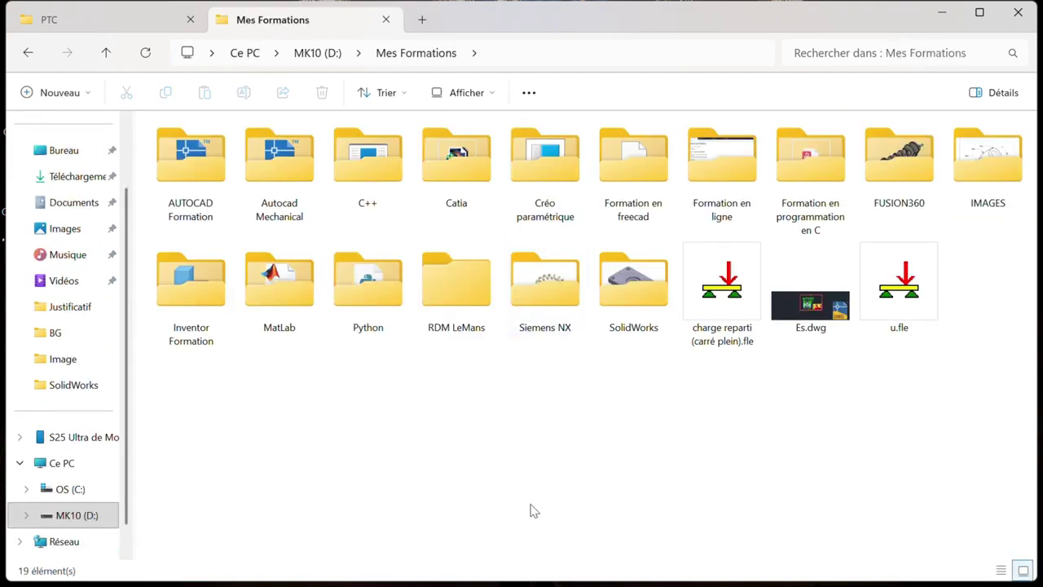
{"action": "double_click", "coordinate": [539, 195]}
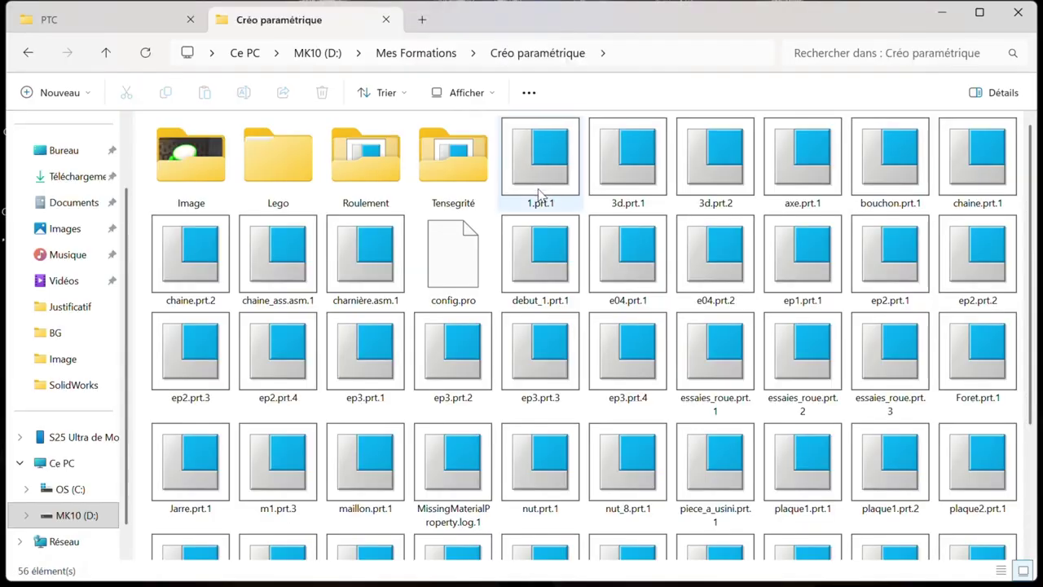
{"action": "left_click", "coordinate": [727, 62]}
{"action": "key", "text": "ctrl+c"}
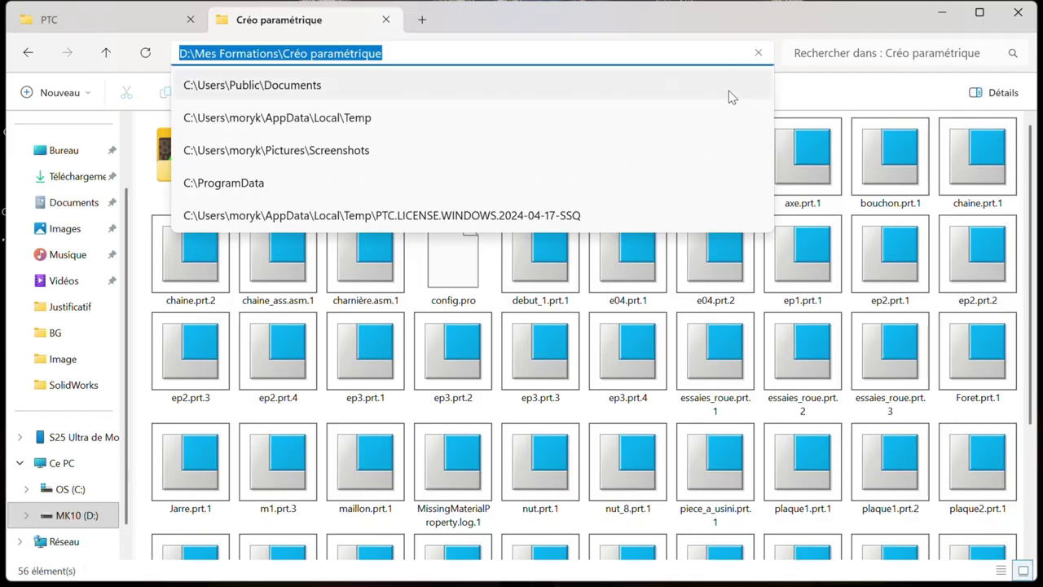
- Set the Creo shortcut's start-in folder to D:\Mes Formations\Créo paramétrique, apply it with administrator rights and close File Explorer
{"action": "left_click", "coordinate": [659, 298]}
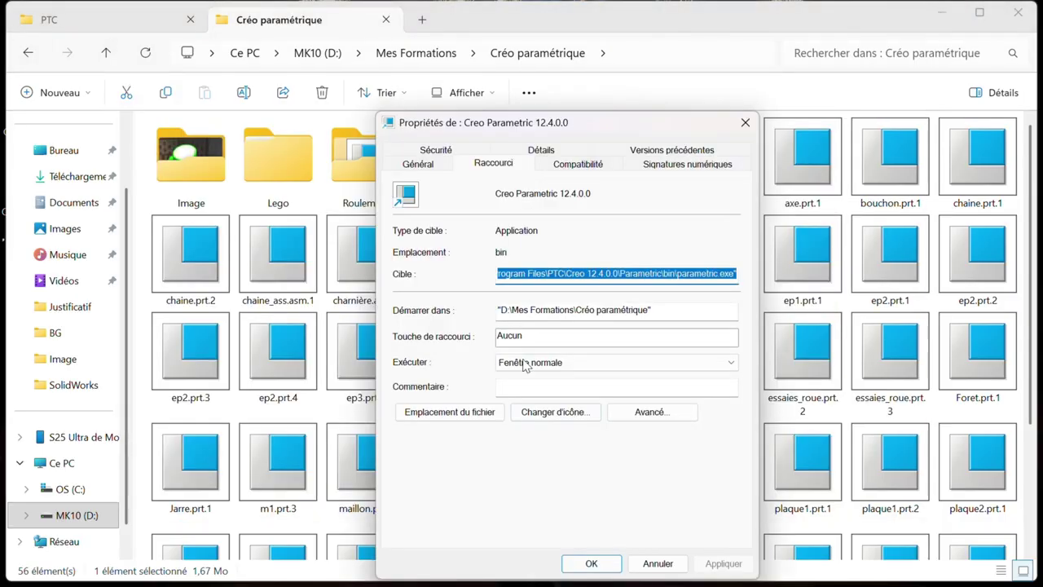
{"action": "left_click_drag", "start_coordinate": [598, 301], "coordinate": [488, 301]}
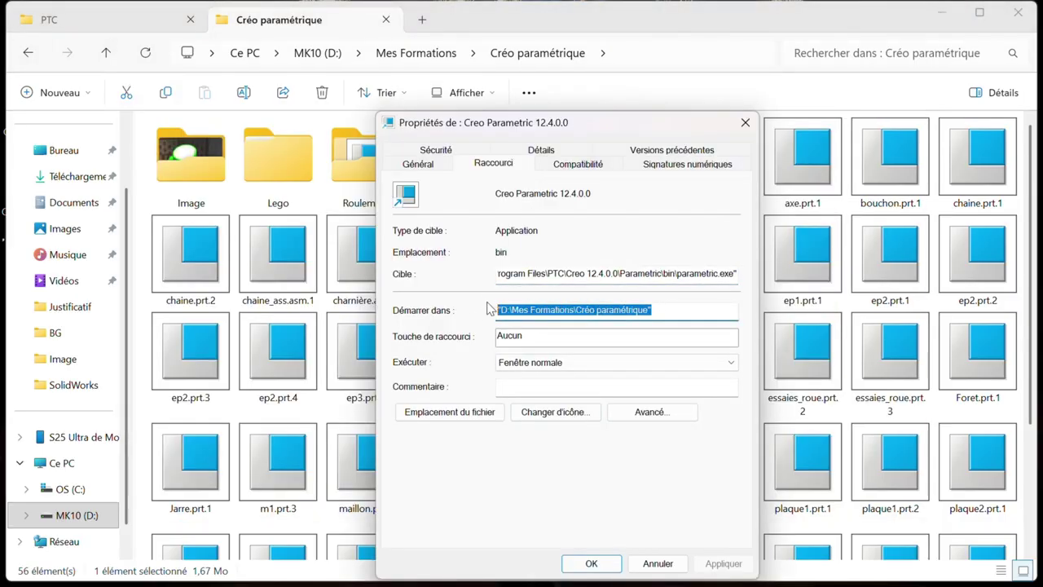
{"action": "key", "text": "ctrl+v"}
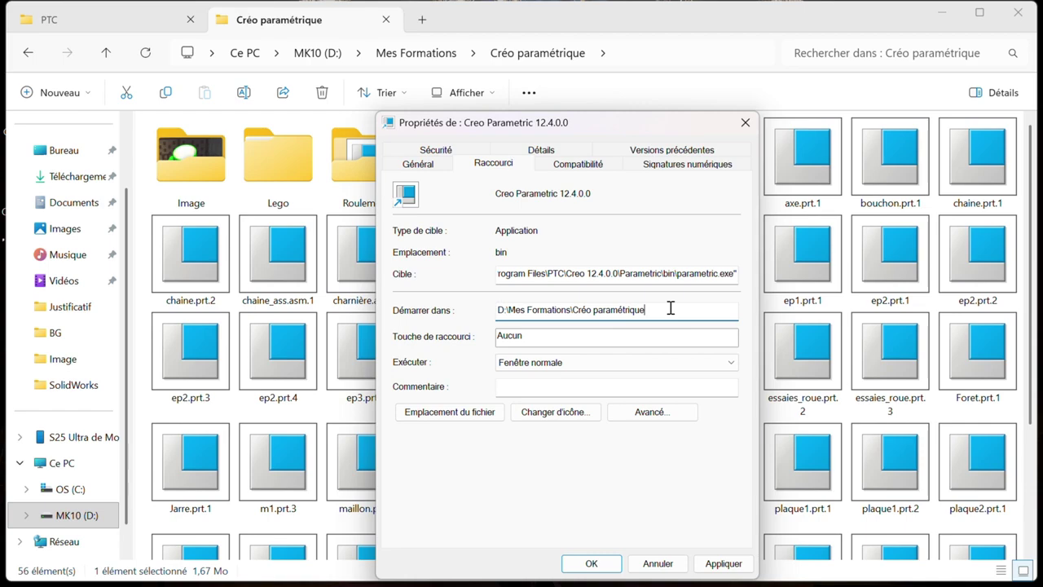
{"action": "left_click", "coordinate": [722, 563]}
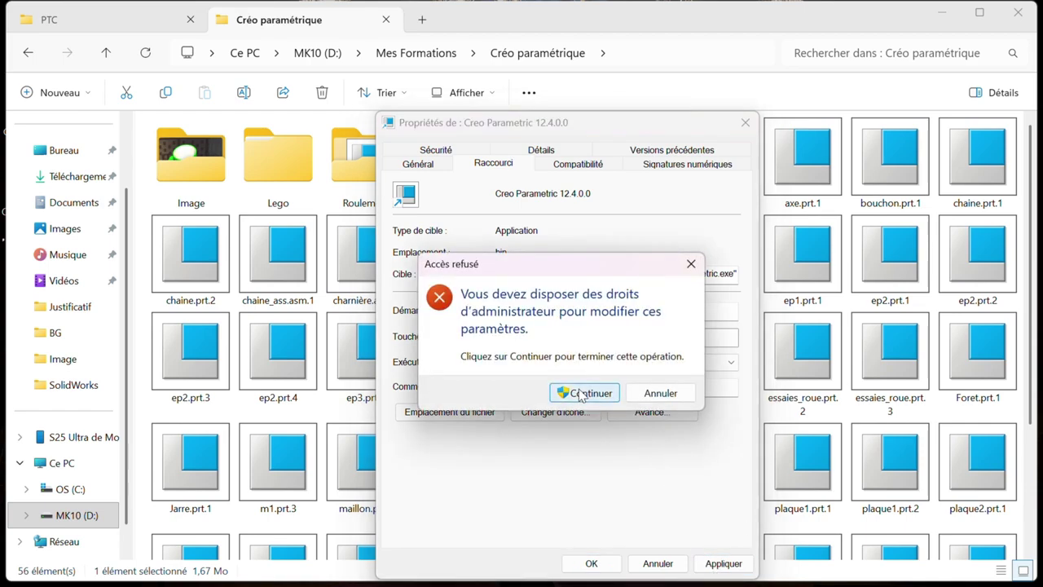
{"action": "left_click", "coordinate": [583, 393]}
{"action": "left_click", "coordinate": [591, 563]}
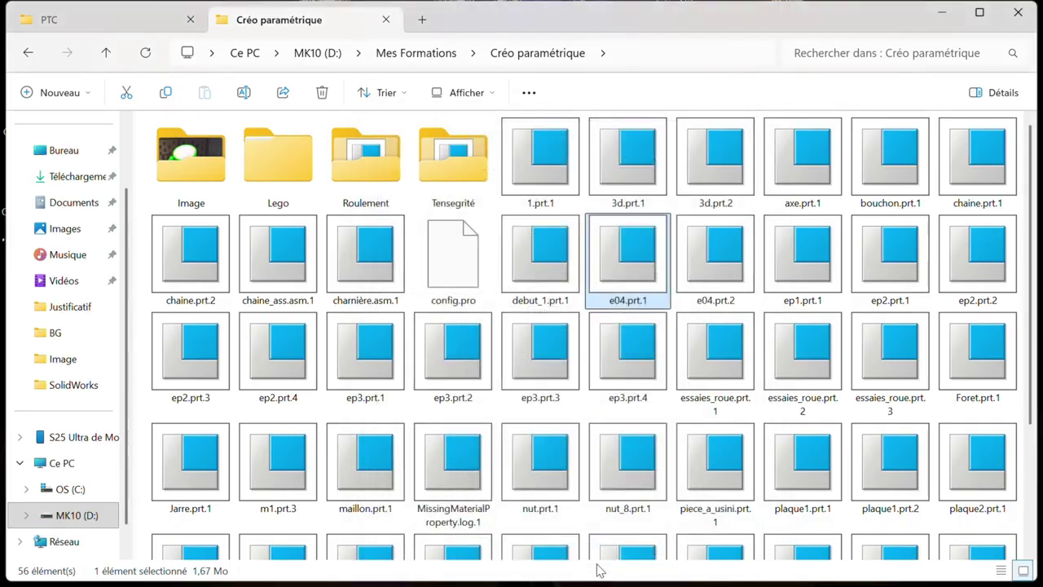
{"action": "left_click", "coordinate": [1018, 12]}
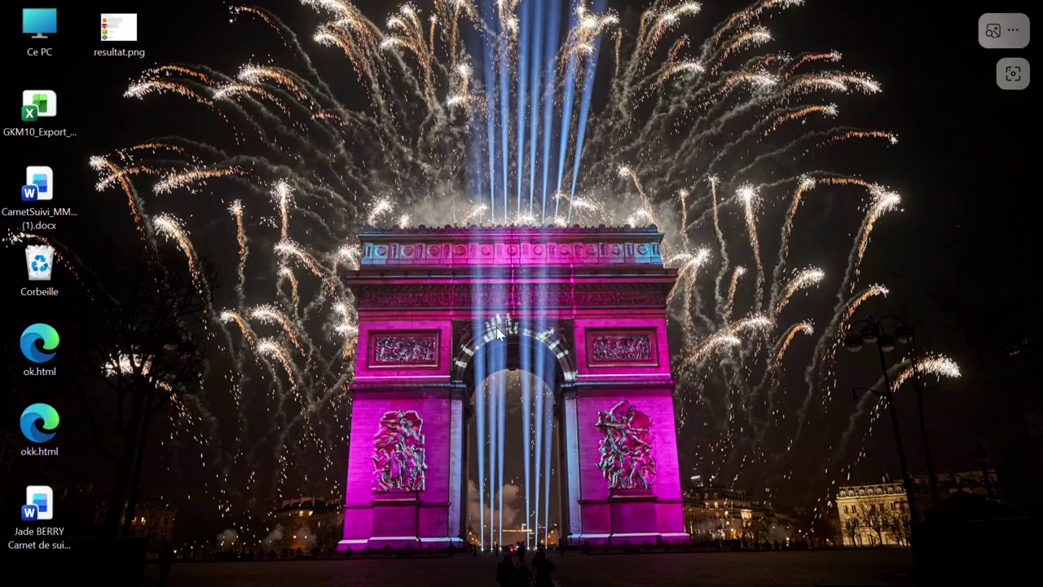
- Relaunch Creo Parametric 12.4.0.0 and check the working directory's contents in its folder browser
{"action": "key", "text": "super"}
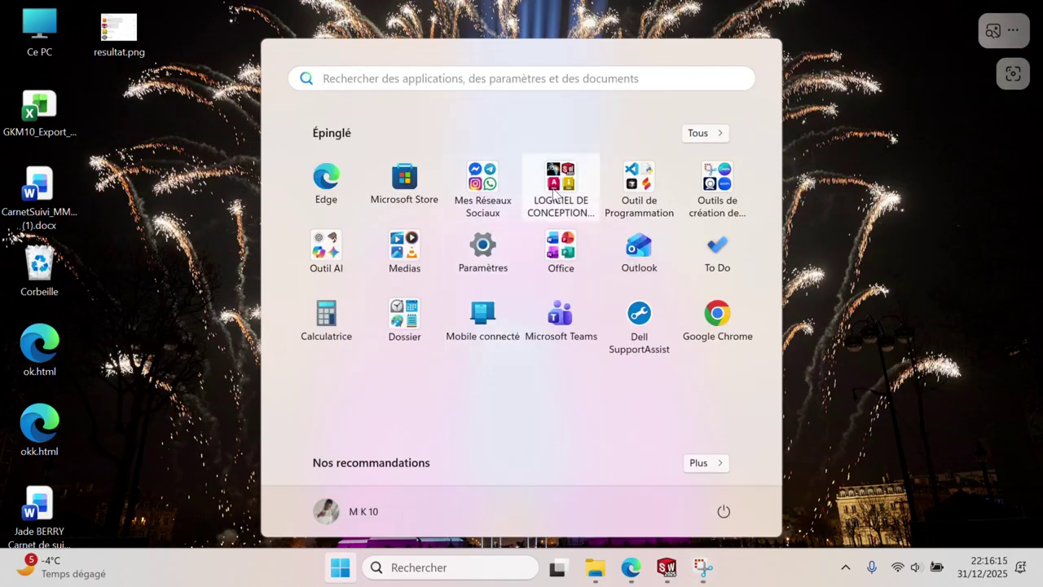
{"action": "left_click", "coordinate": [553, 191]}
{"action": "left_click", "coordinate": [562, 321]}
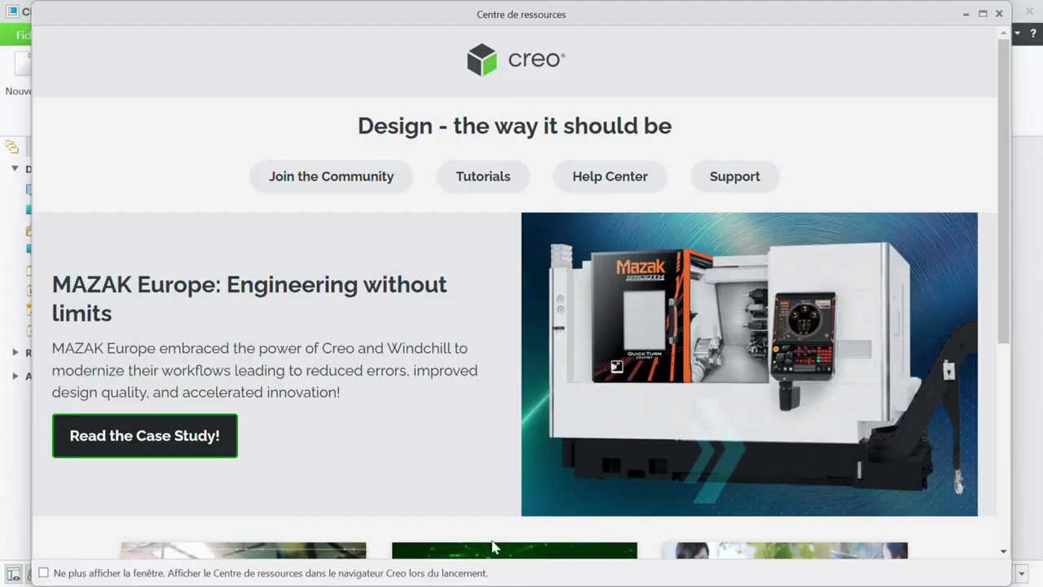
{"action": "left_click", "coordinate": [997, 14]}
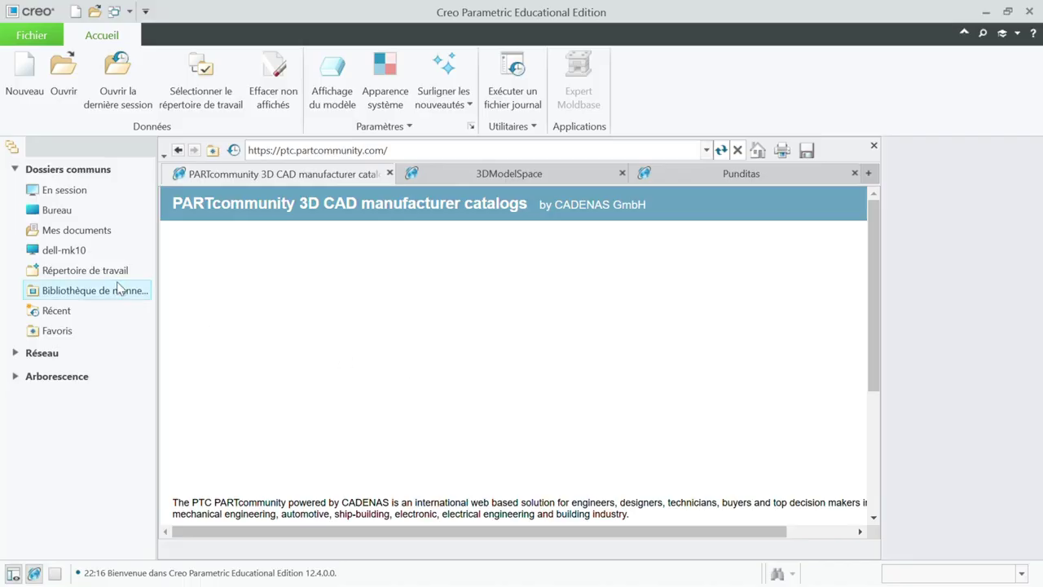
{"action": "left_click", "coordinate": [79, 274]}
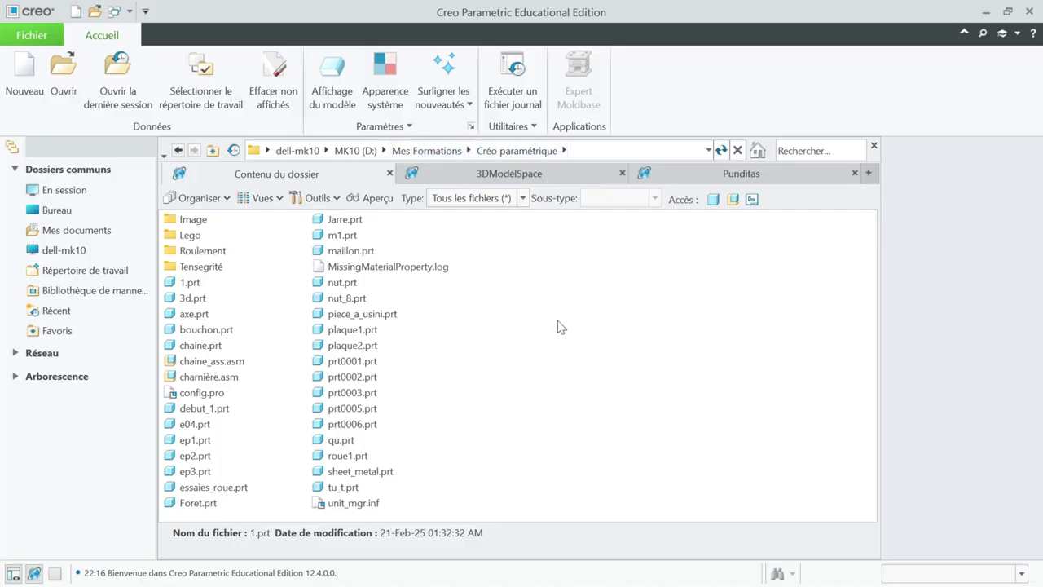
{"action": "left_click", "coordinate": [874, 145]}
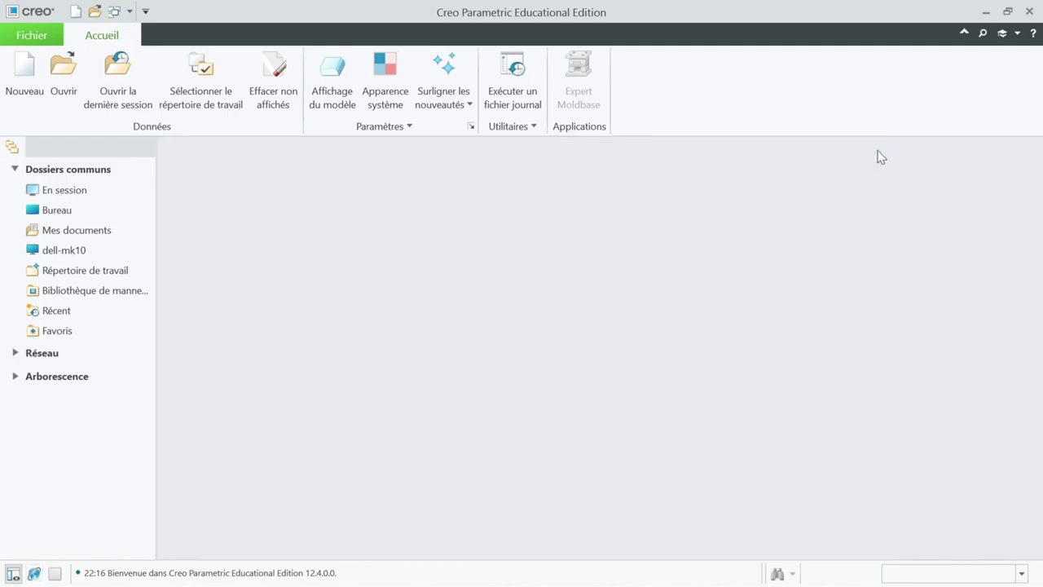
- Examine the sketch options in Creo's settings, down to the dimension-locking and grid settings
{"action": "left_click", "coordinate": [31, 37]}
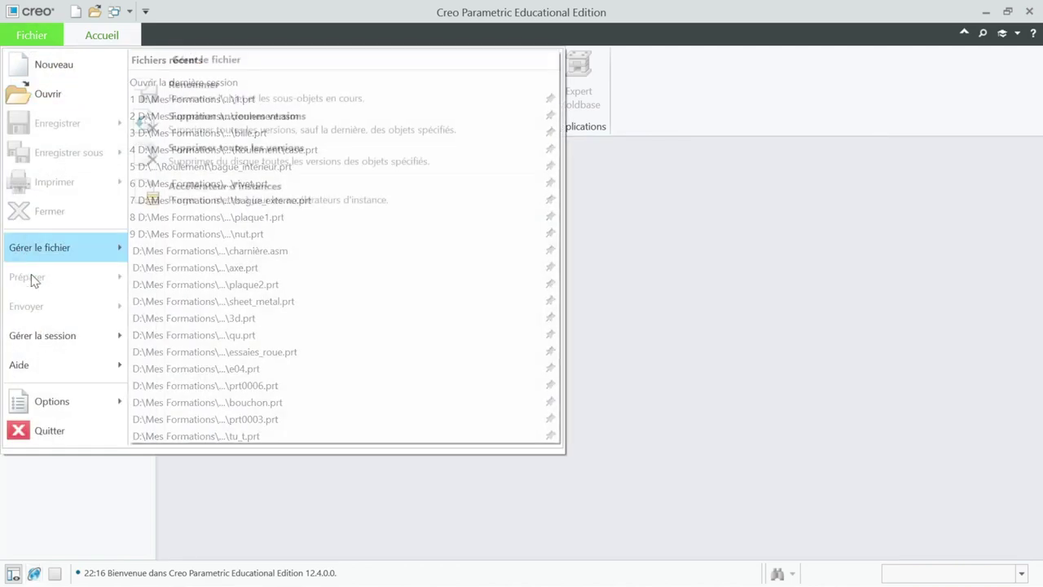
{"action": "mouse_move", "coordinate": [74, 401]}
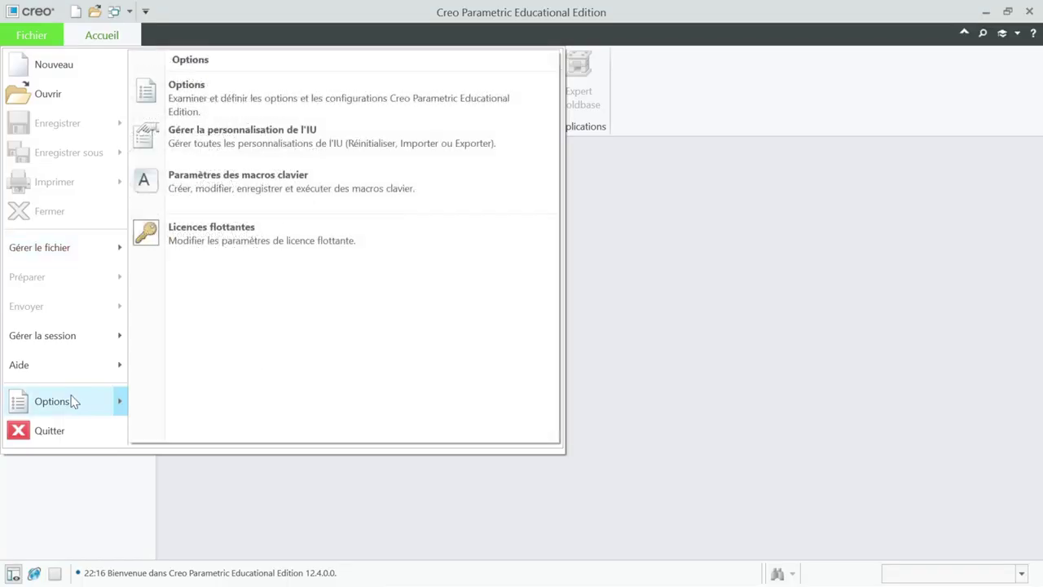
{"action": "left_click", "coordinate": [318, 114]}
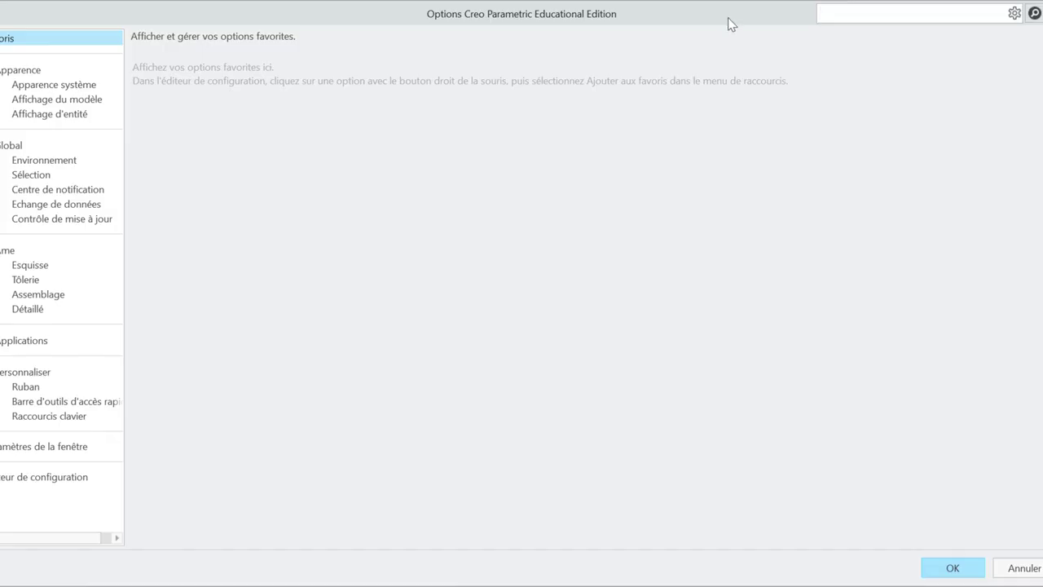
{"action": "left_click_drag", "start_coordinate": [728, 17], "coordinate": [789, 20]}
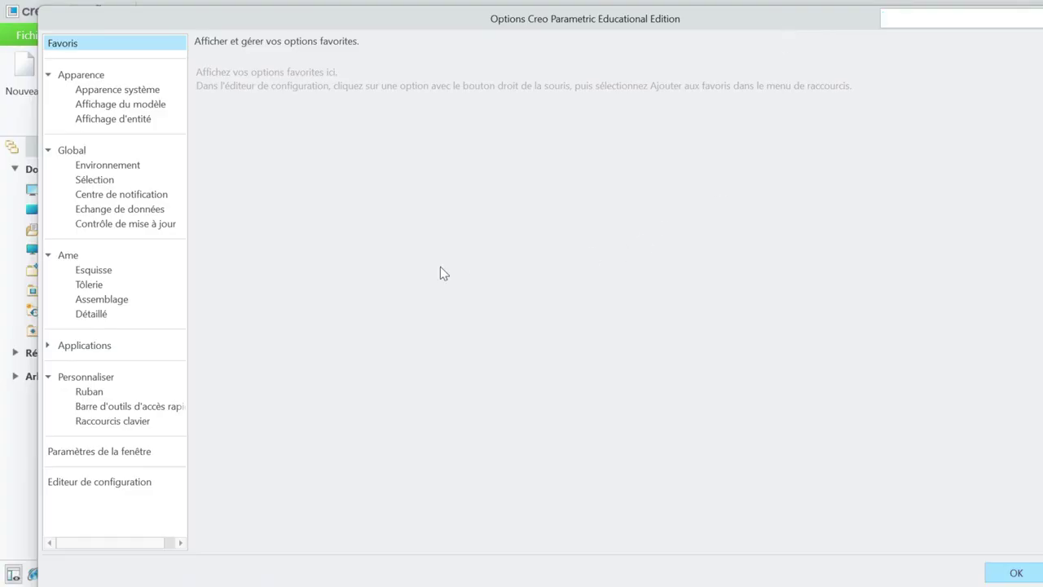
{"action": "left_click", "coordinate": [101, 272]}
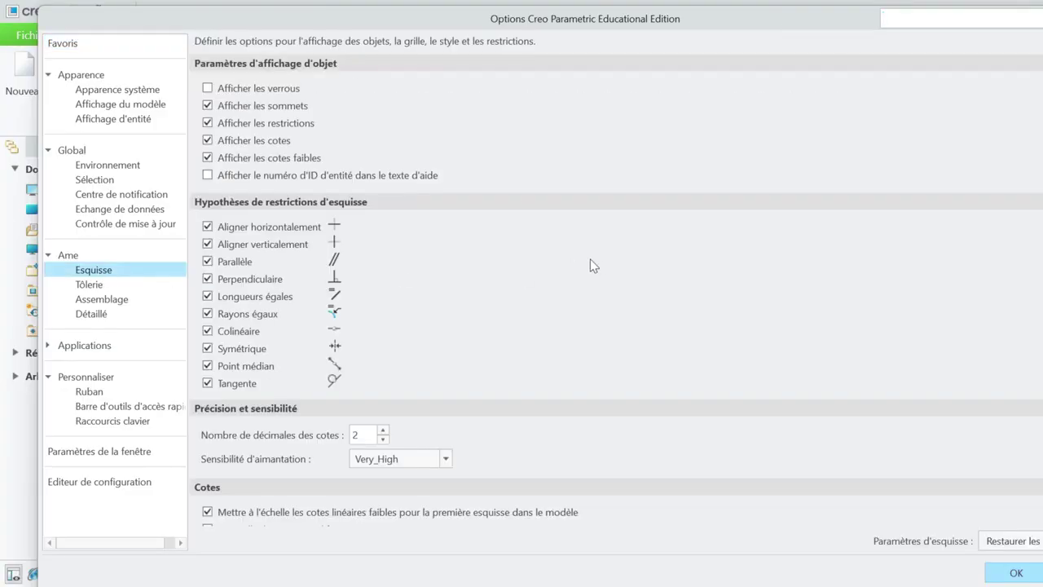
{"action": "scroll", "coordinate": [595, 265], "scroll_direction": "down", "scroll_amount": 5}
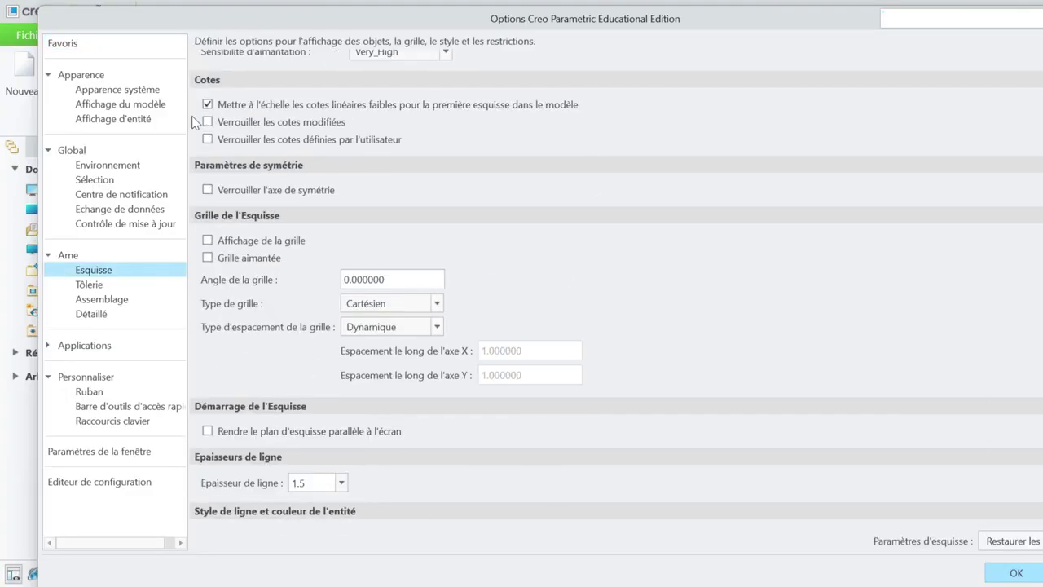
- Enable locking of user-defined dimensions and of the symmetry axis in the sketch settings
{"action": "left_click", "coordinate": [207, 139]}
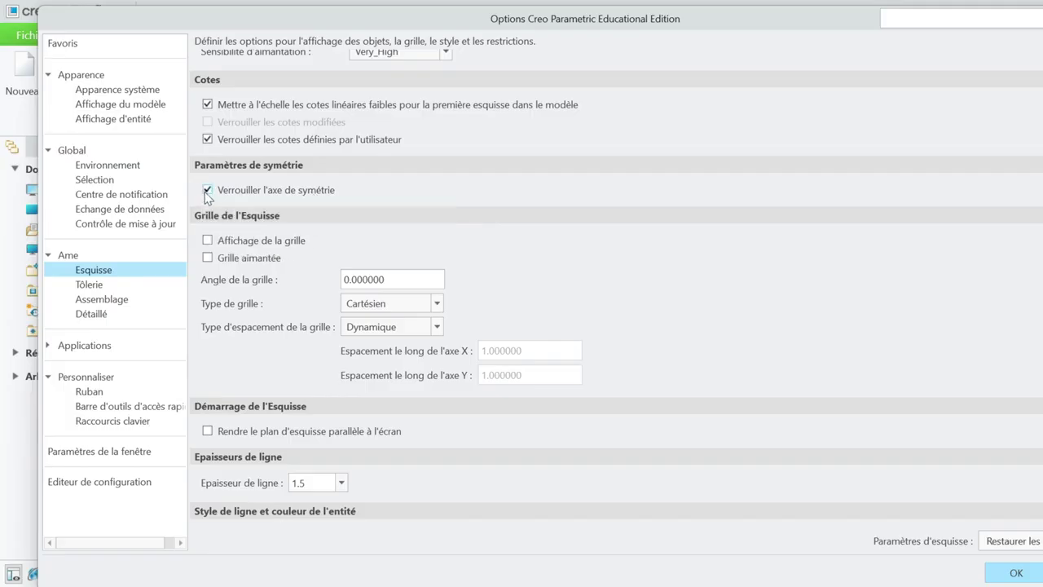
{"action": "scroll", "coordinate": [589, 198], "scroll_direction": "down", "scroll_amount": 5}
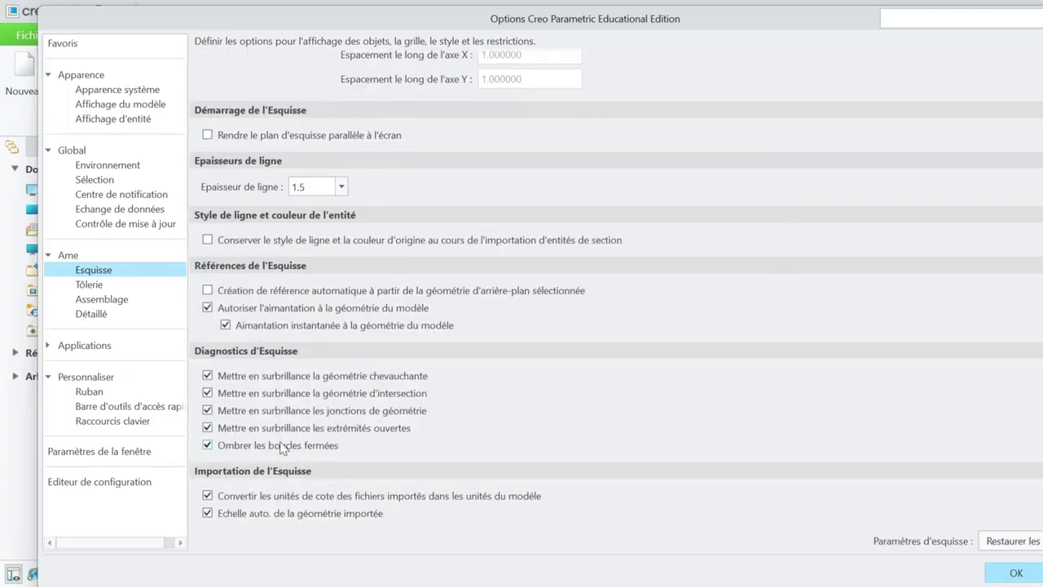
- Examine the sheet-metal, system appearance and entity display settings
{"action": "left_click", "coordinate": [89, 284]}
{"action": "scroll", "coordinate": [238, 446], "scroll_direction": "down", "scroll_amount": 2}
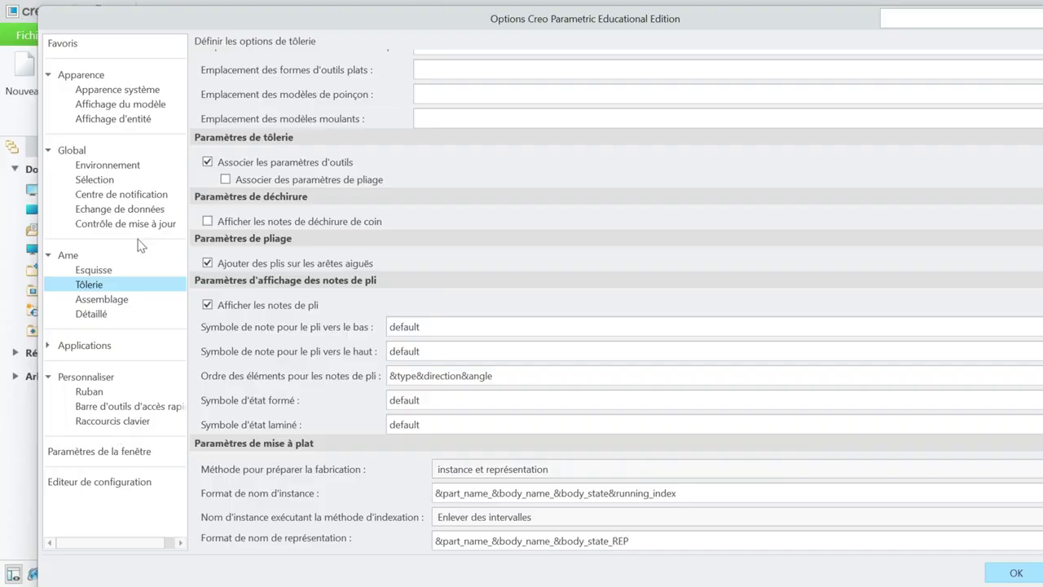
{"action": "left_click", "coordinate": [104, 90]}
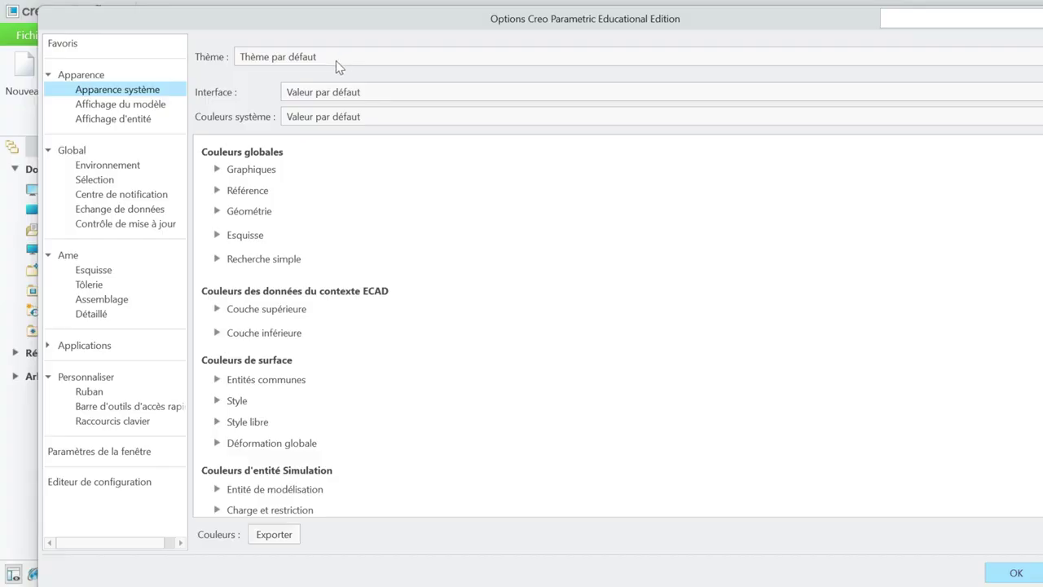
{"action": "left_click", "coordinate": [90, 121]}
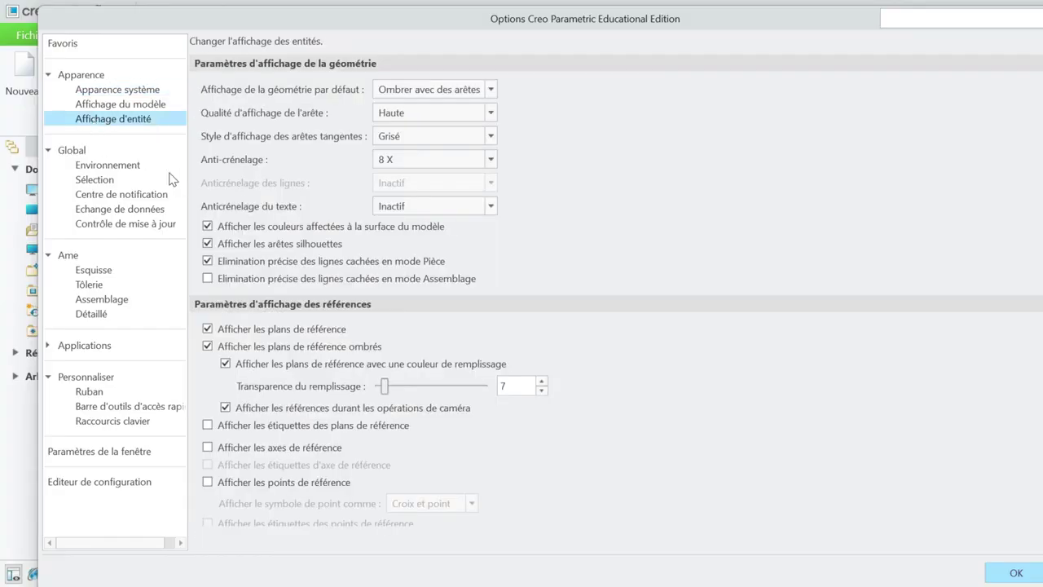
{"action": "scroll", "coordinate": [636, 403], "scroll_direction": "down", "scroll_amount": 10}
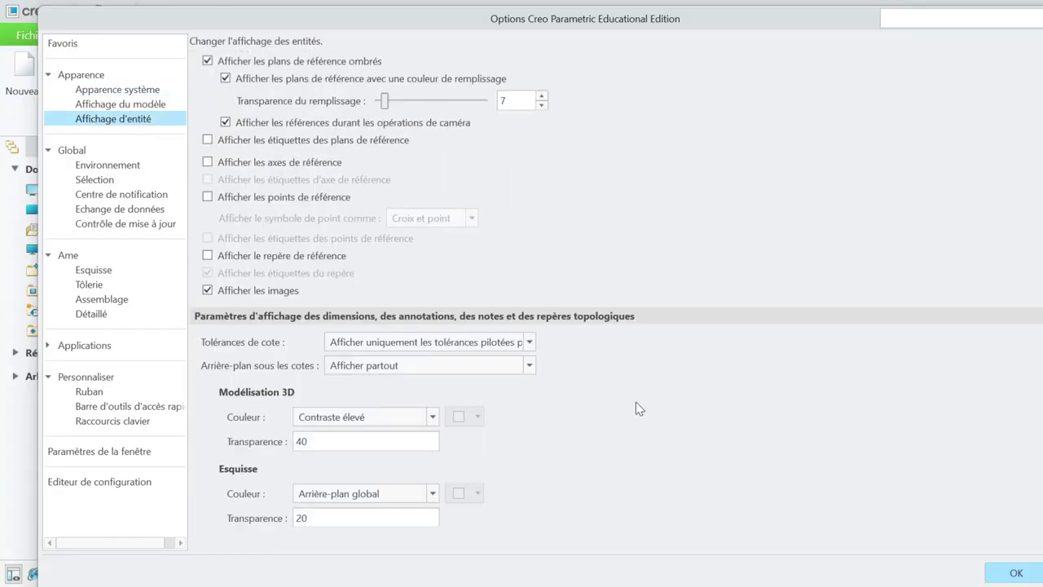
{"action": "scroll", "coordinate": [635, 407], "scroll_direction": "down", "scroll_amount": 1}
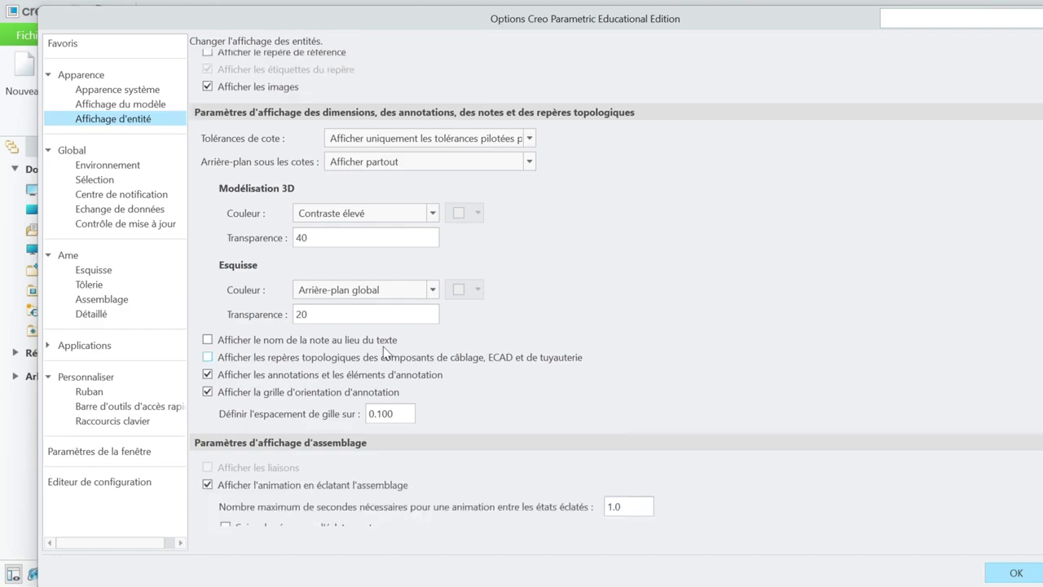
- Review the sketch settings again, from the references up to the choices for snapping sensitivity
{"action": "left_click", "coordinate": [106, 272]}
{"action": "scroll", "coordinate": [478, 342], "scroll_direction": "up", "scroll_amount": 4}
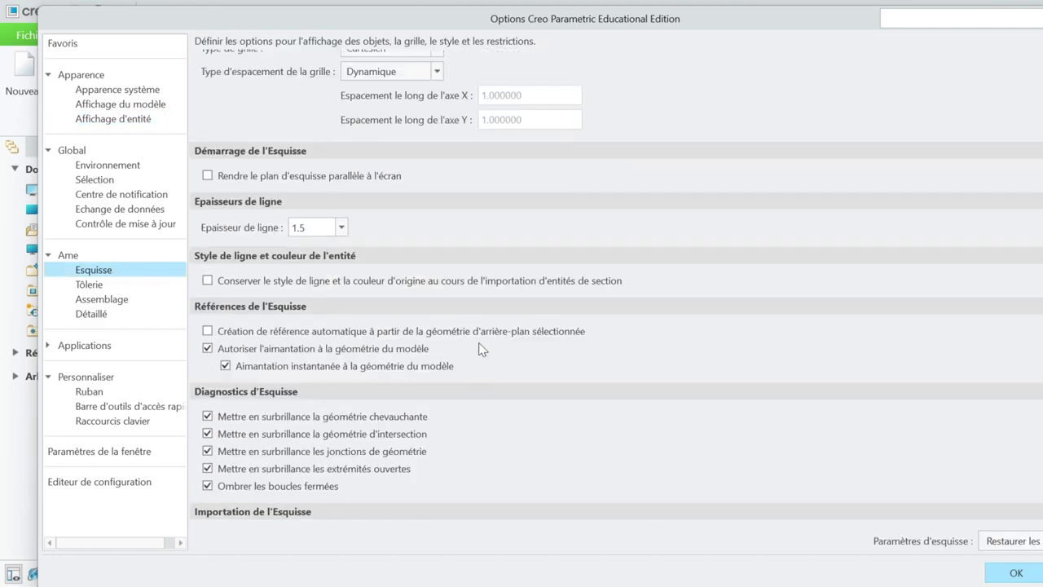
{"action": "scroll", "coordinate": [477, 342], "scroll_direction": "up", "scroll_amount": 2}
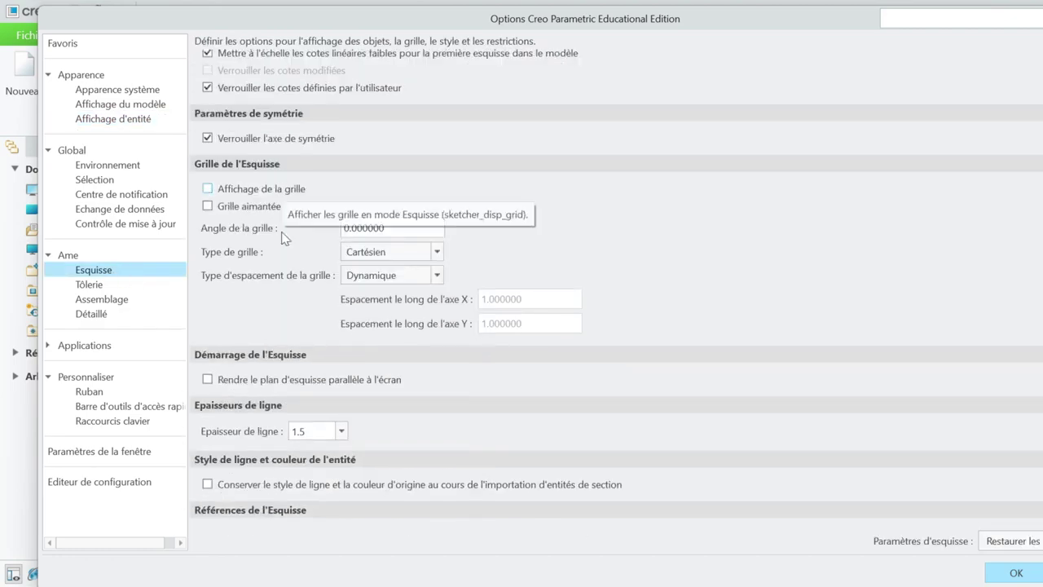
{"action": "scroll", "coordinate": [436, 255], "scroll_direction": "up", "scroll_amount": 1}
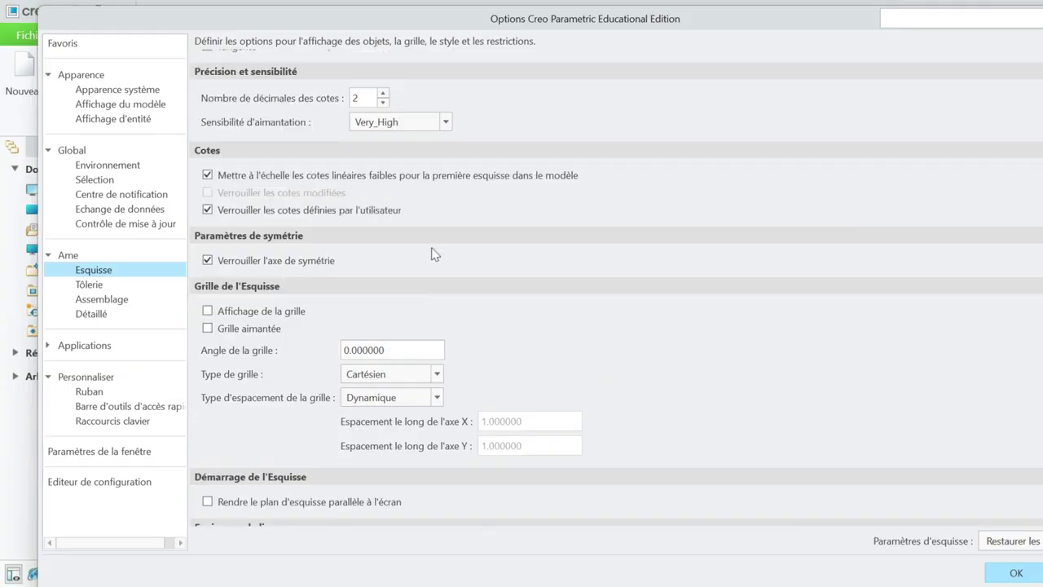
{"action": "left_click", "coordinate": [363, 125]}
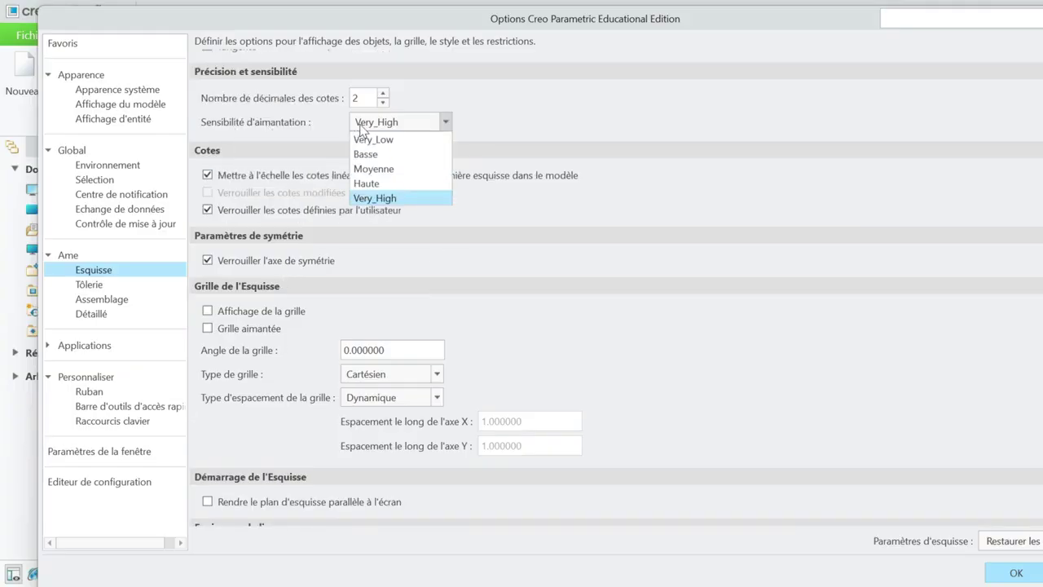
{"action": "left_click", "coordinate": [361, 126]}
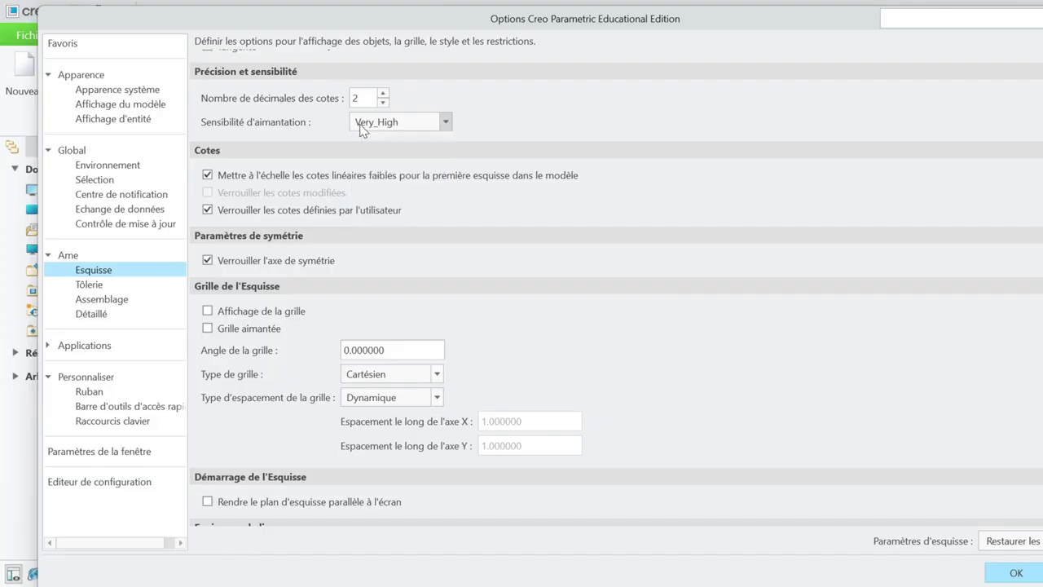
{"action": "scroll", "coordinate": [90, 411], "scroll_direction": "right", "scroll_amount": 1}
- Display the options of C:\Program Files\PTC\Creo 12.4.0.0\Common Files\text\config.pro in the configuration editor
{"action": "left_click", "coordinate": [100, 485]}
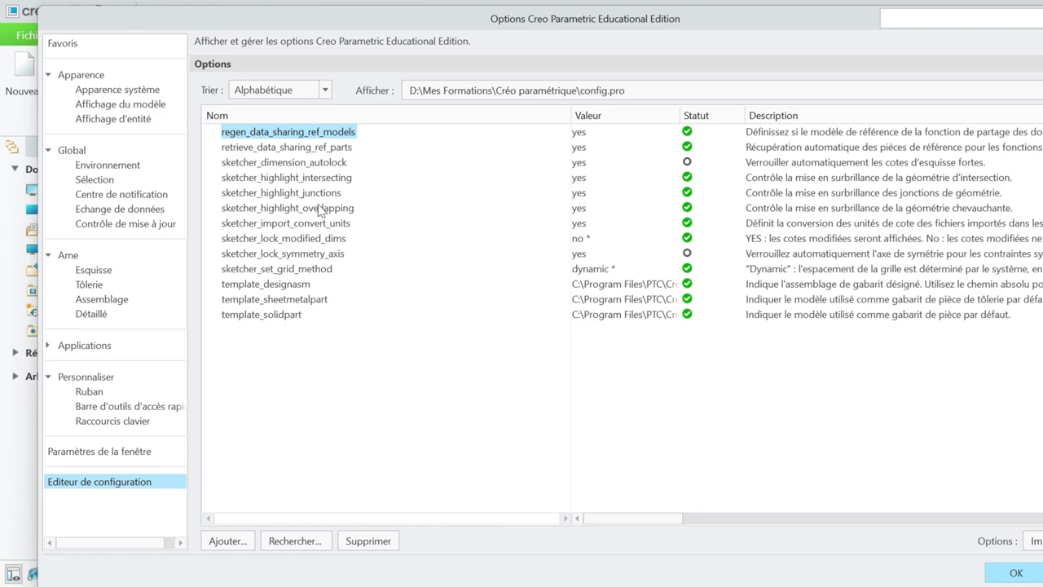
{"action": "left_click", "coordinate": [623, 91]}
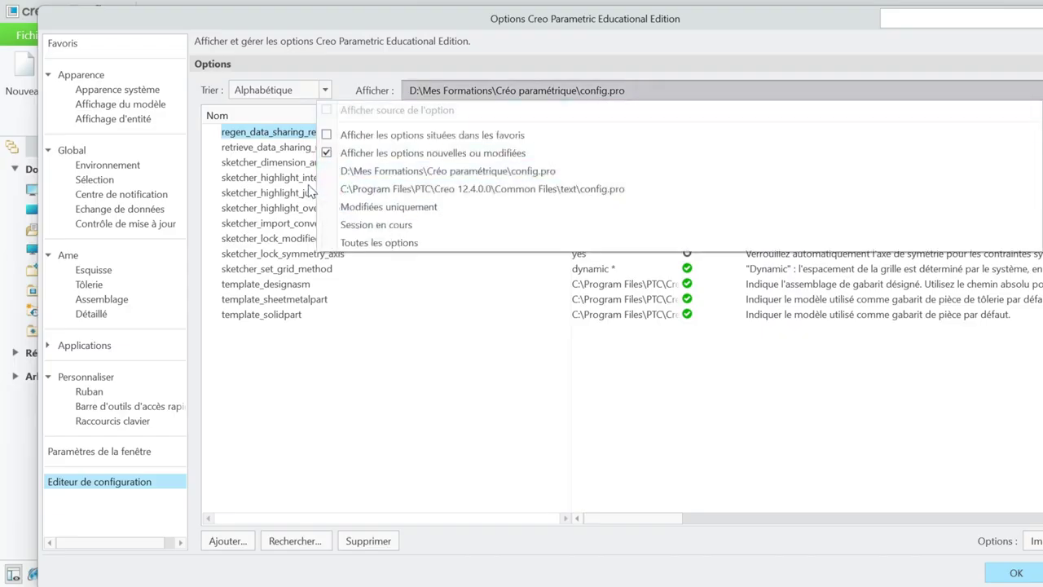
{"action": "left_click", "coordinate": [507, 192]}
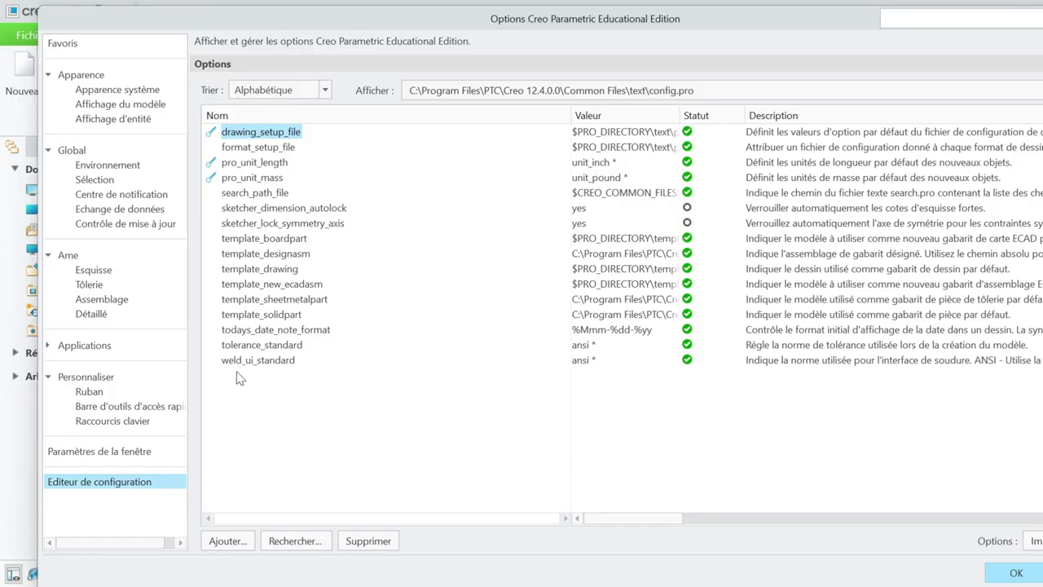
- Browse for a new template_solidpart value, opening the folder C:\Program Files\PTC\Creo 12.4.0.0\Common Files\templates
{"action": "left_click", "coordinate": [255, 319]}
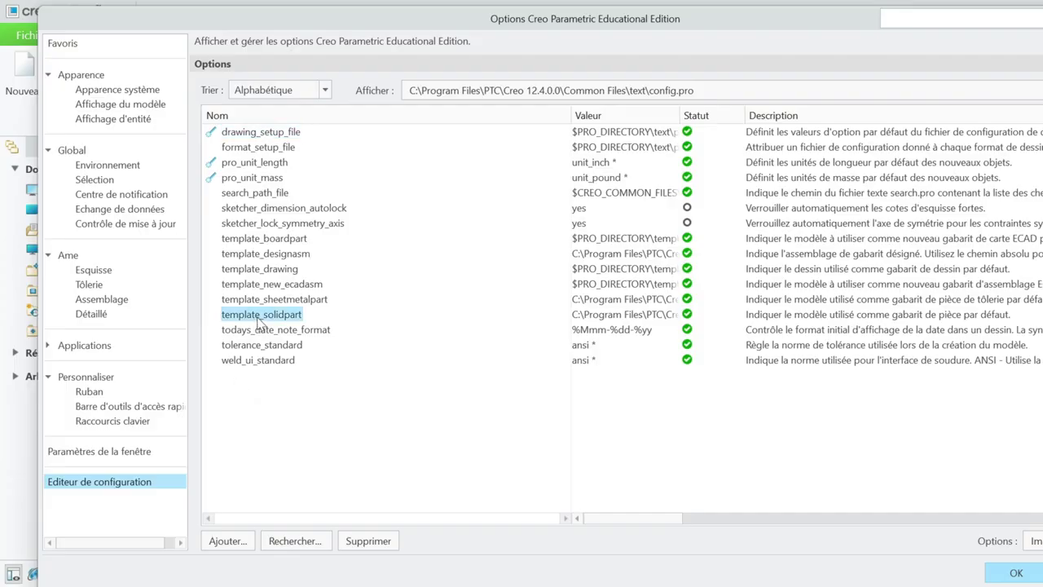
{"action": "left_click", "coordinate": [601, 318]}
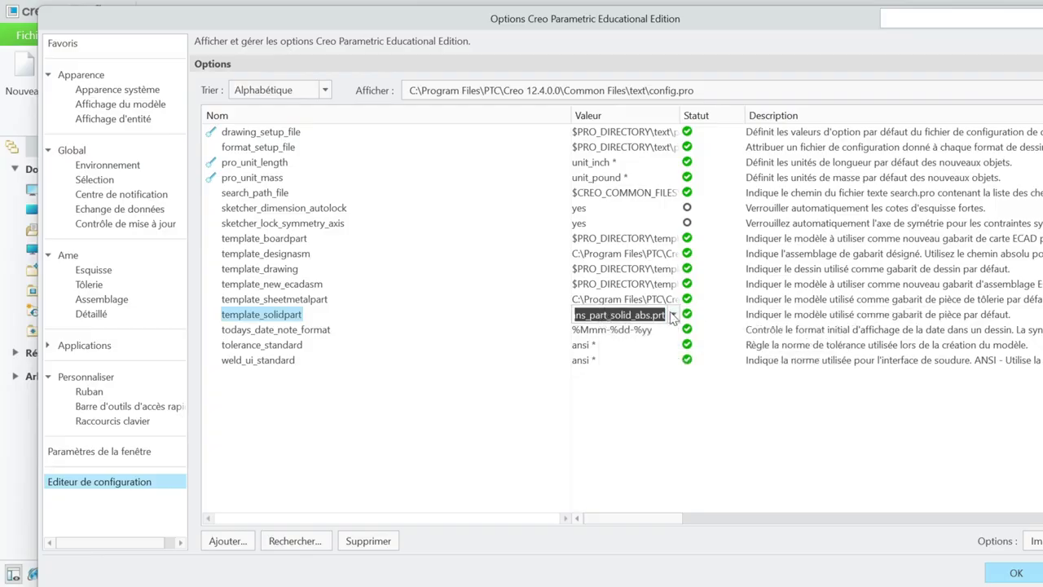
{"action": "left_click", "coordinate": [673, 315]}
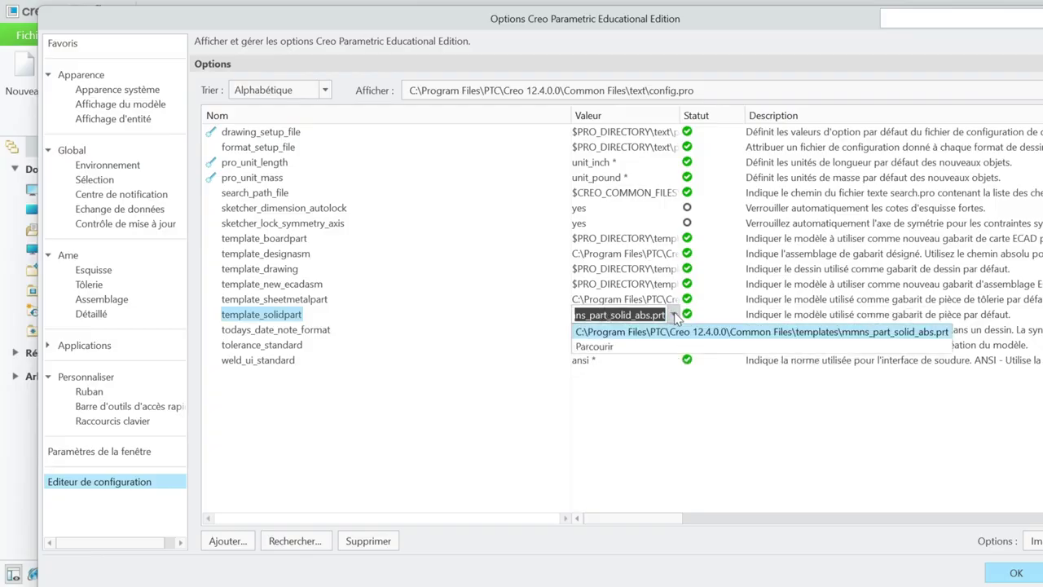
{"action": "left_click", "coordinate": [621, 347]}
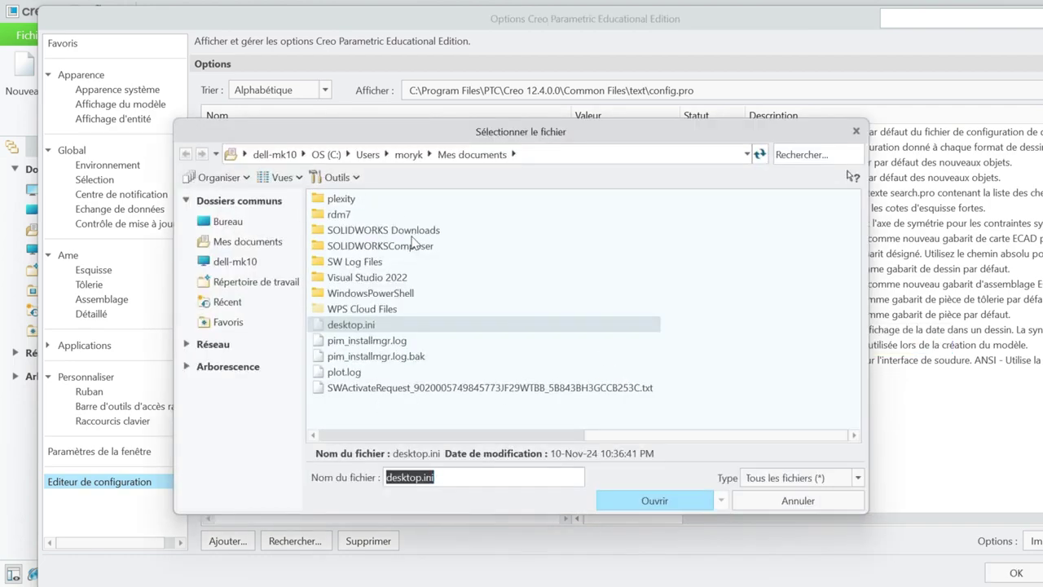
{"action": "left_click", "coordinate": [247, 264]}
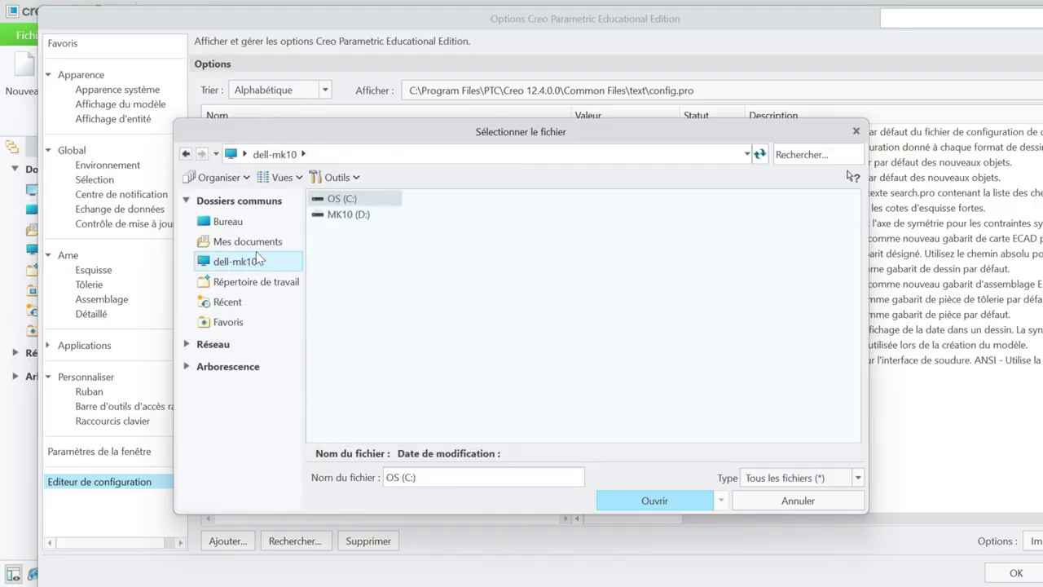
{"action": "double_click", "coordinate": [345, 202]}
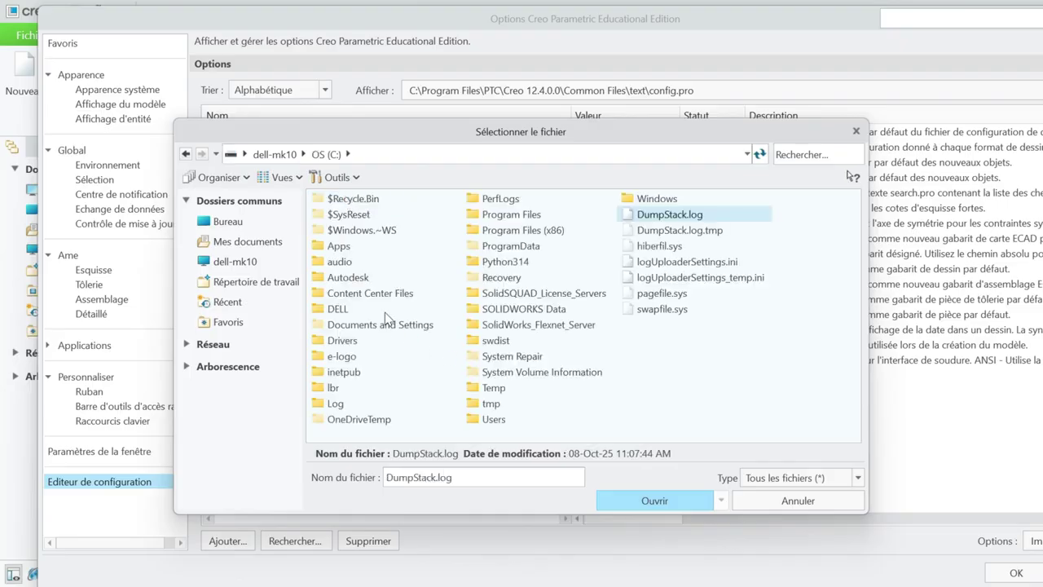
{"action": "double_click", "coordinate": [499, 217]}
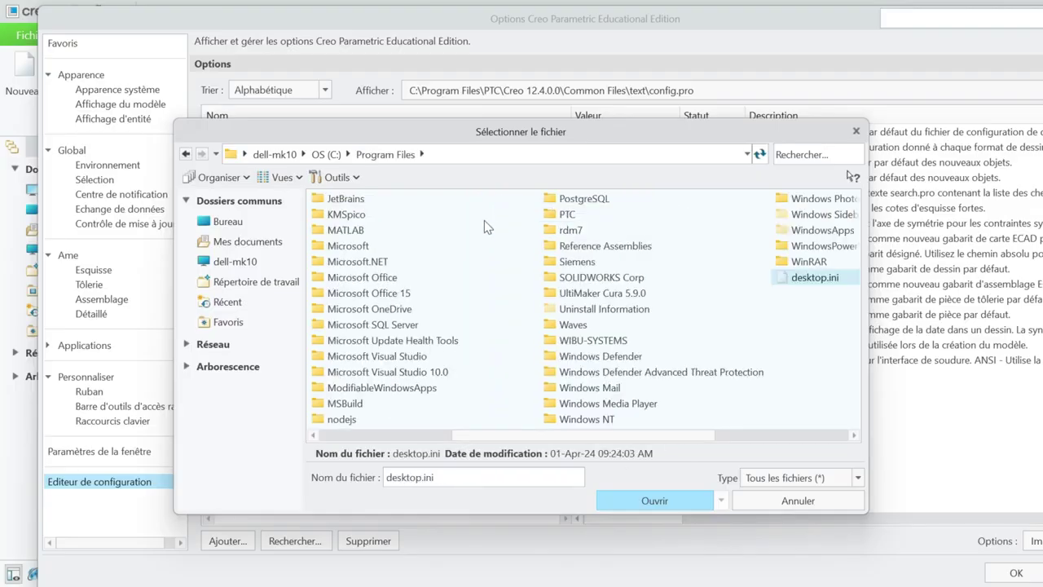
{"action": "left_click", "coordinate": [559, 216]}
{"action": "double_click", "coordinate": [557, 215]}
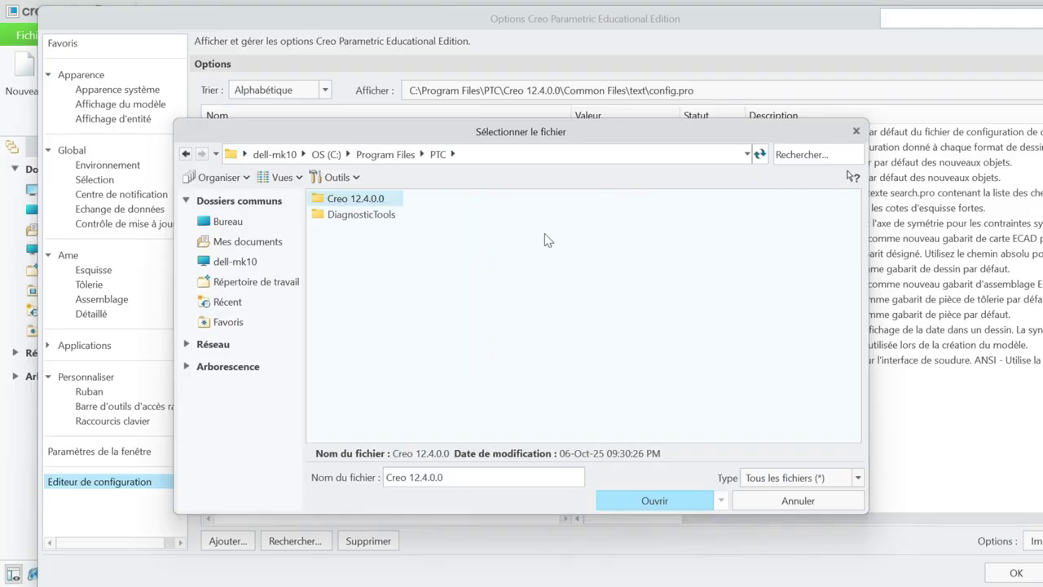
{"action": "double_click", "coordinate": [339, 201]}
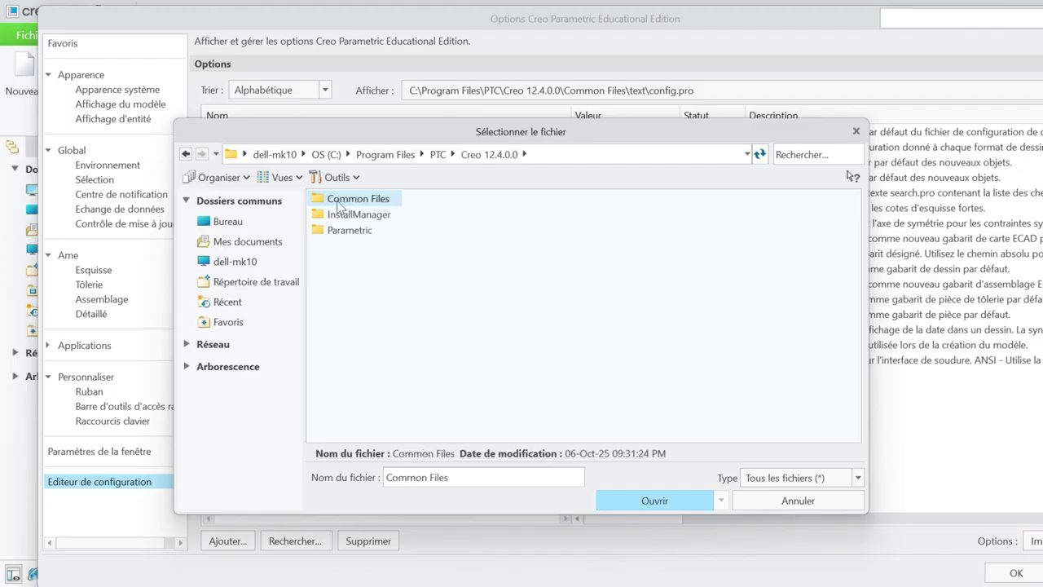
{"action": "double_click", "coordinate": [339, 200]}
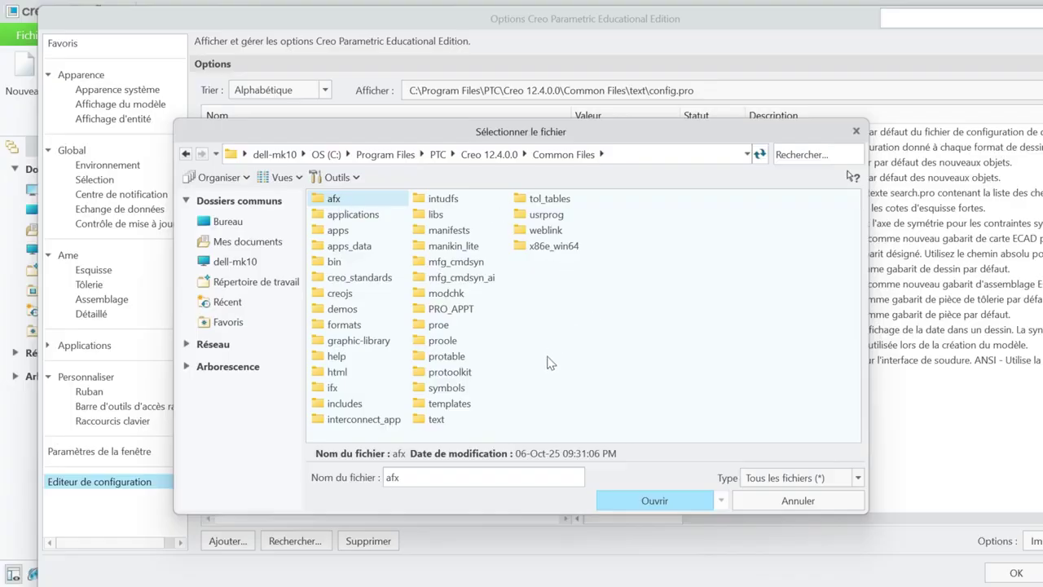
{"action": "double_click", "coordinate": [449, 405]}
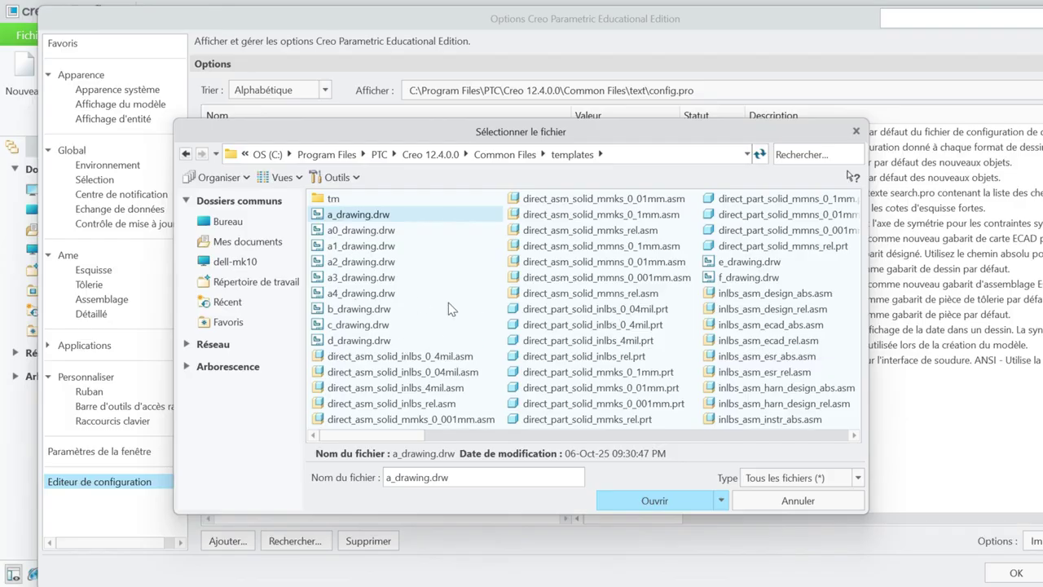
- Choose mmns_part_solid_abs.prt as the template_solidpart file
{"action": "scroll", "coordinate": [449, 304], "scroll_direction": "down", "scroll_amount": 6}
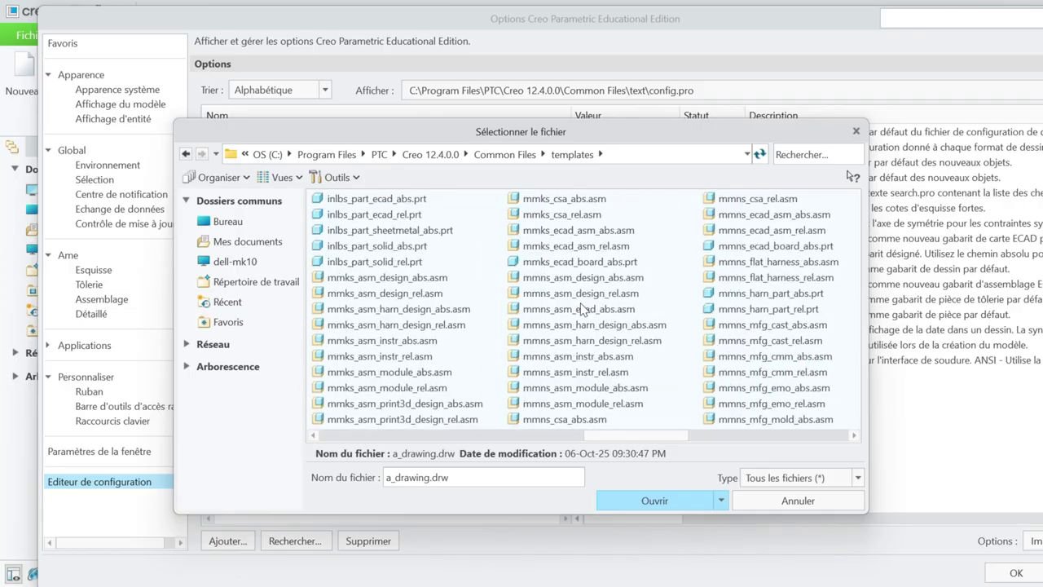
{"action": "scroll", "coordinate": [529, 358], "scroll_direction": "up", "scroll_amount": 2}
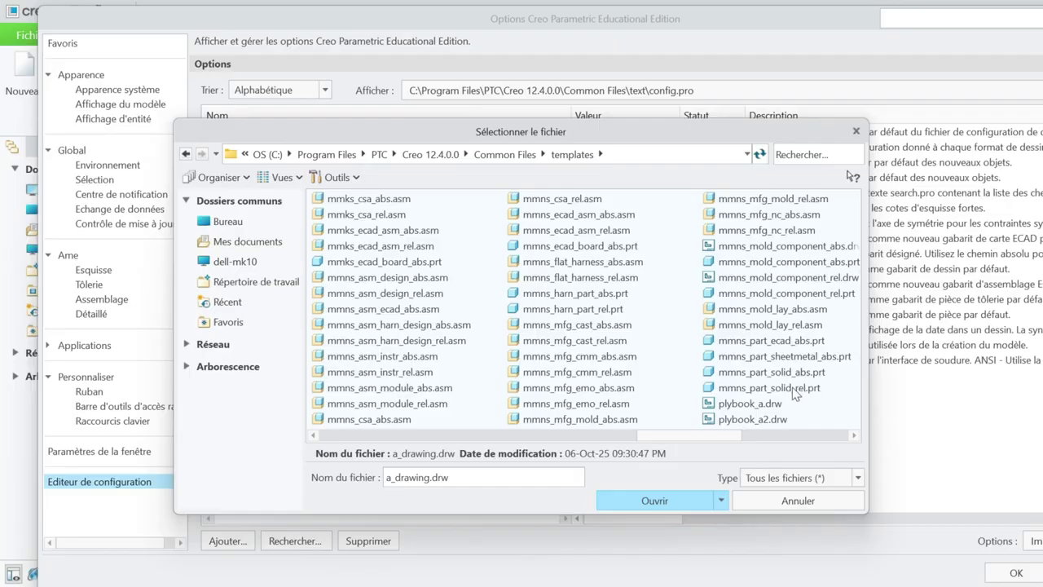
{"action": "left_click", "coordinate": [772, 373]}
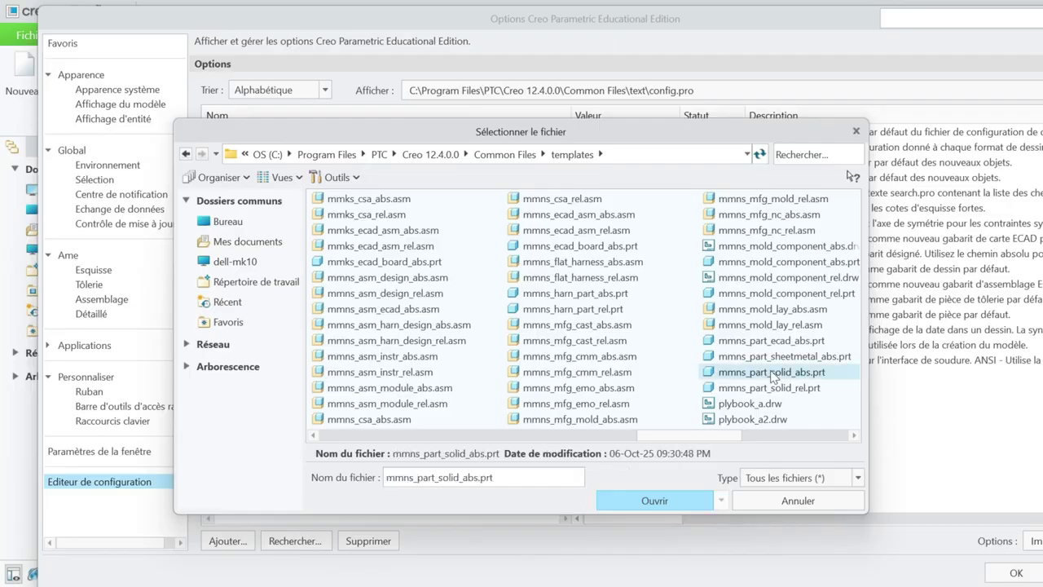
{"action": "left_click", "coordinate": [640, 498]}
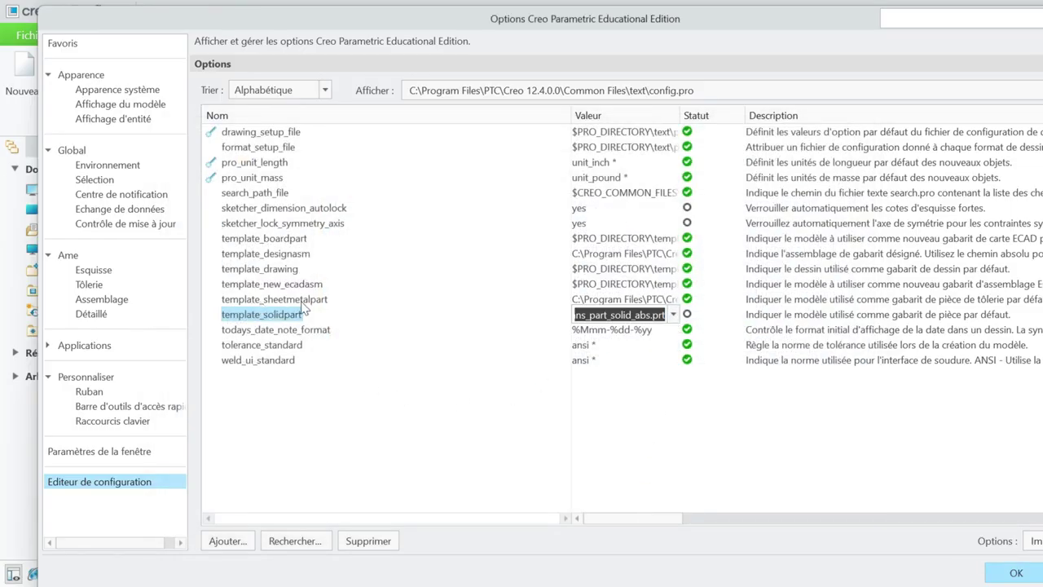
- Set template_sheetmetalpart to the mmns_part_sheetmetal_abs.prt file from the Creo templates folder
{"action": "left_click", "coordinate": [599, 299]}
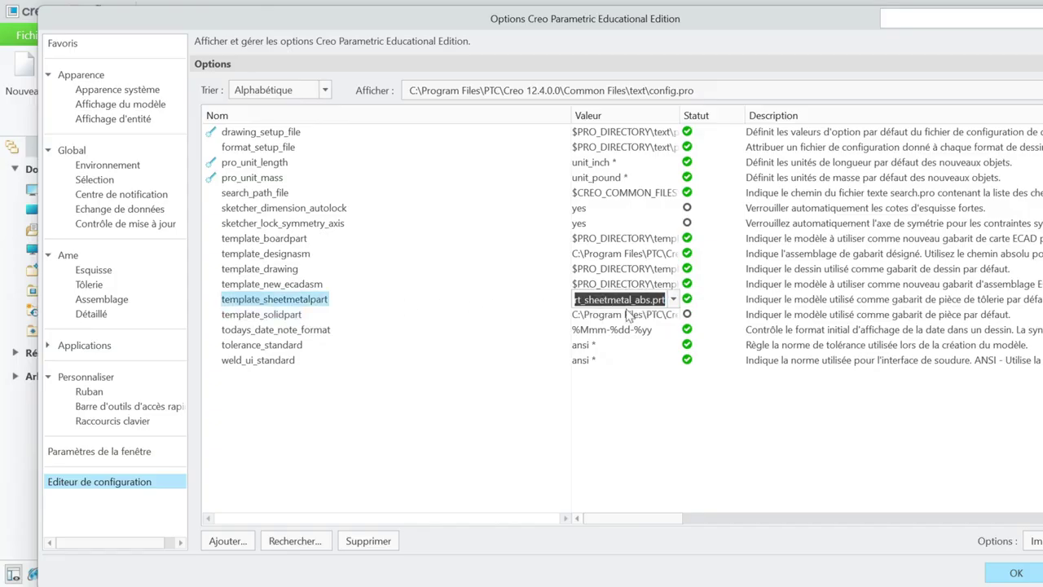
{"action": "left_click", "coordinate": [673, 299]}
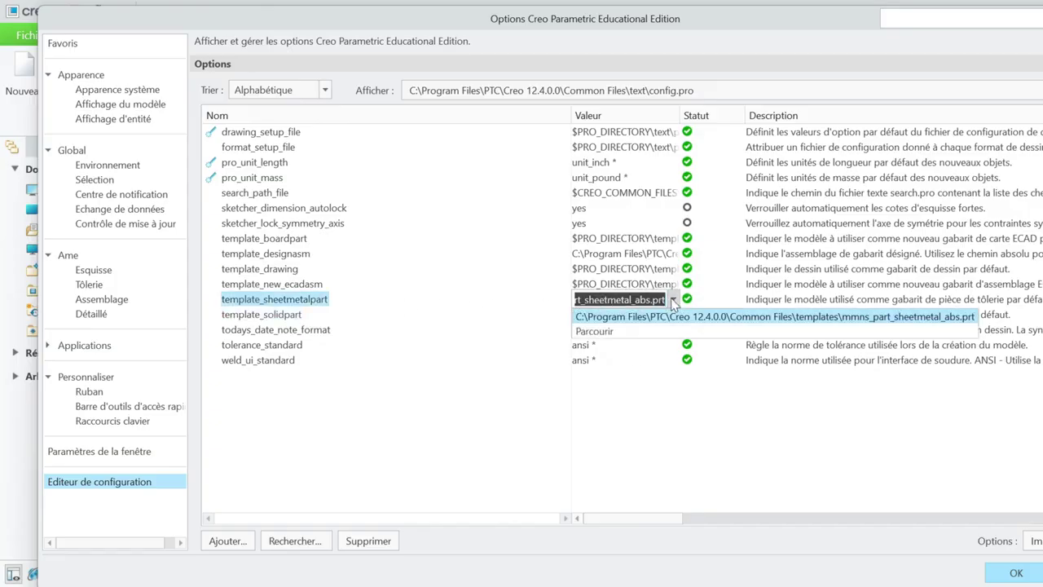
{"action": "left_click", "coordinate": [610, 331]}
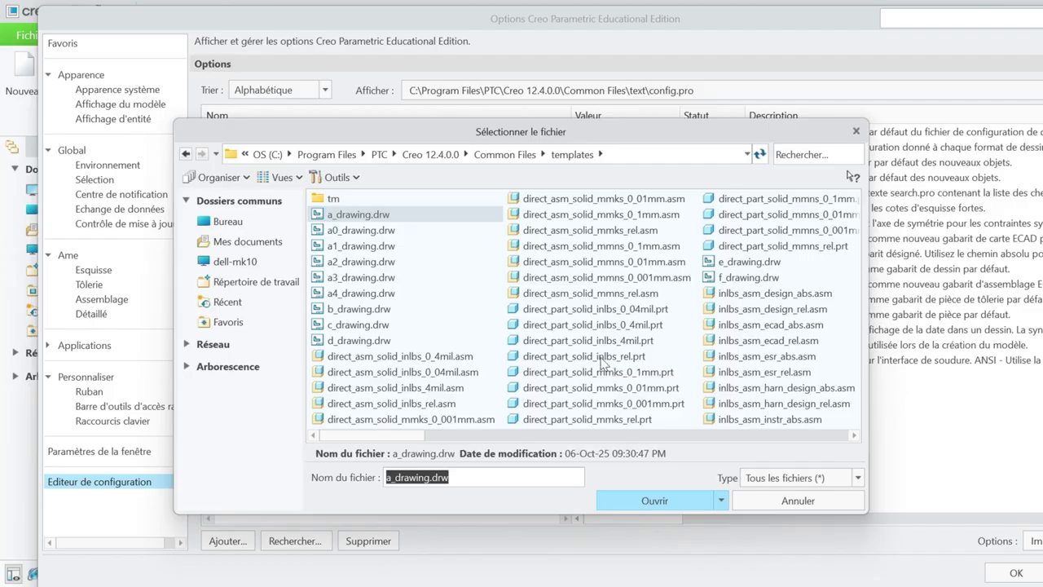
{"action": "scroll", "coordinate": [735, 387], "scroll_direction": "down", "scroll_amount": 10}
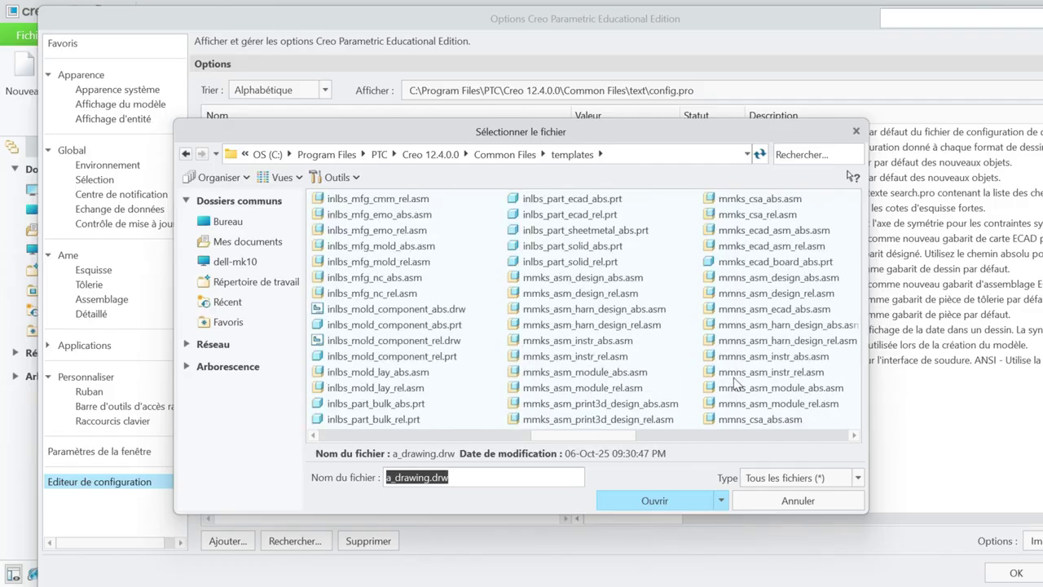
{"action": "scroll", "coordinate": [733, 377], "scroll_direction": "up", "scroll_amount": 2}
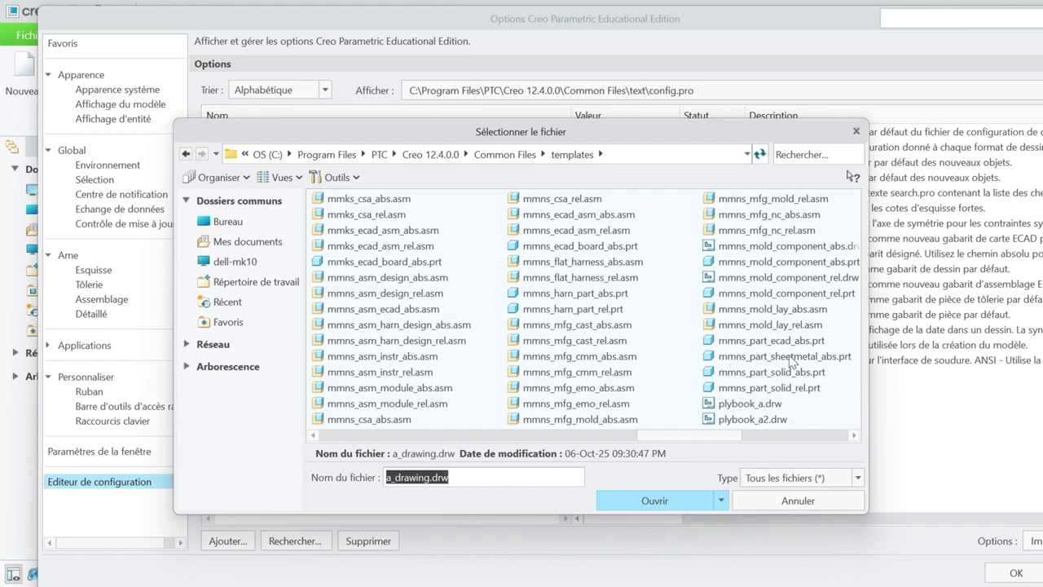
{"action": "left_click", "coordinate": [790, 362]}
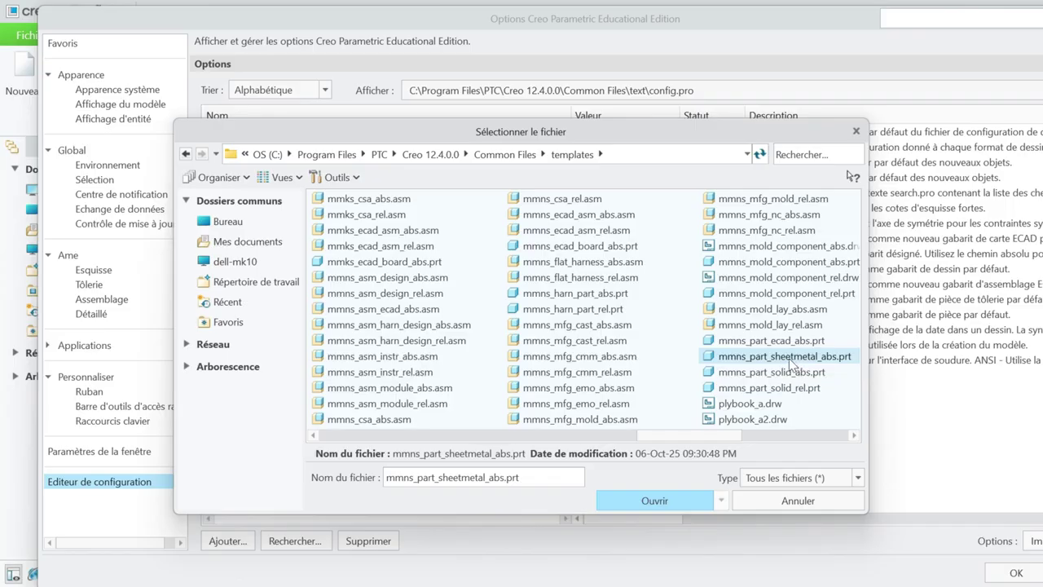
{"action": "left_click", "coordinate": [664, 499]}
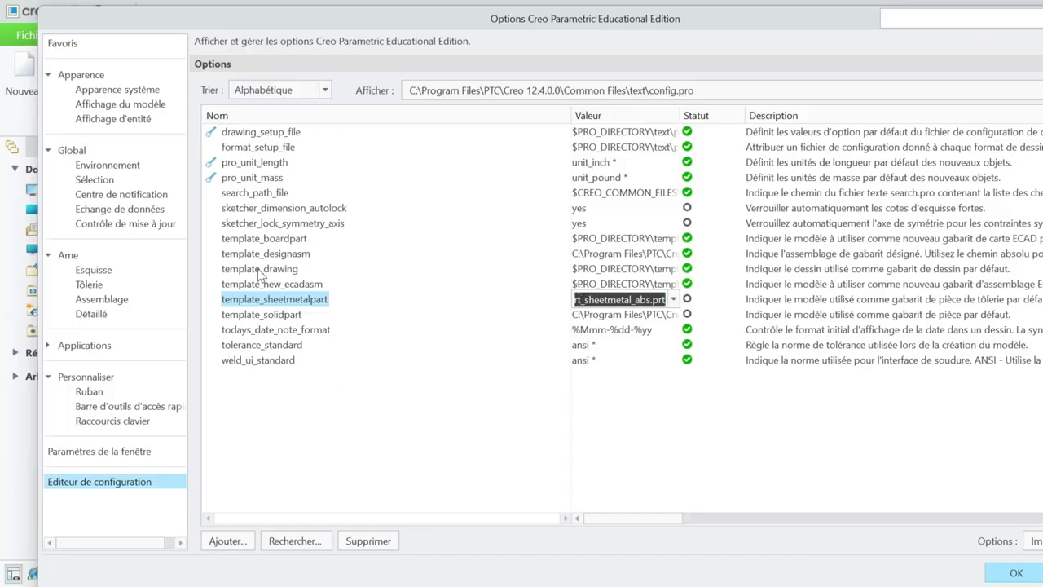
- Set template_designasm to the mmns_asm_design_abs.asm file from the Creo templates folder
{"action": "left_click", "coordinate": [581, 272]}
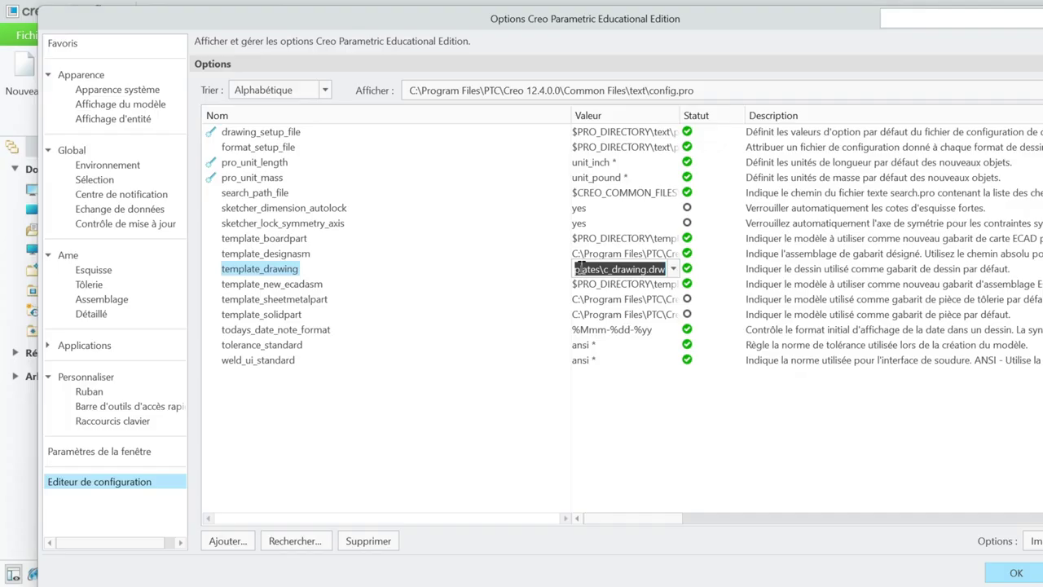
{"action": "left_click", "coordinate": [298, 256]}
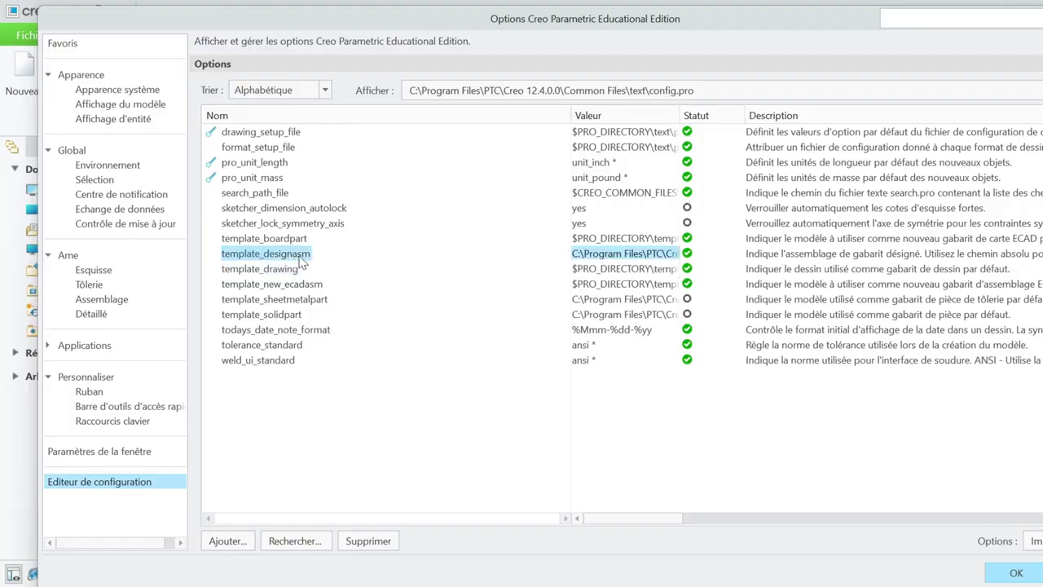
{"action": "left_click", "coordinate": [607, 256]}
{"action": "left_click", "coordinate": [673, 254]}
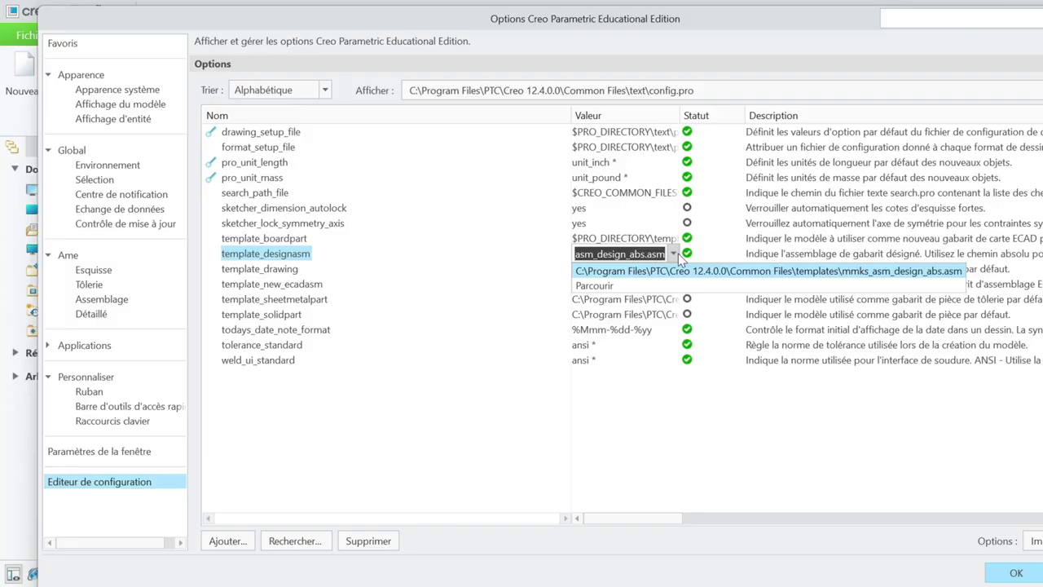
{"action": "left_click", "coordinate": [601, 286]}
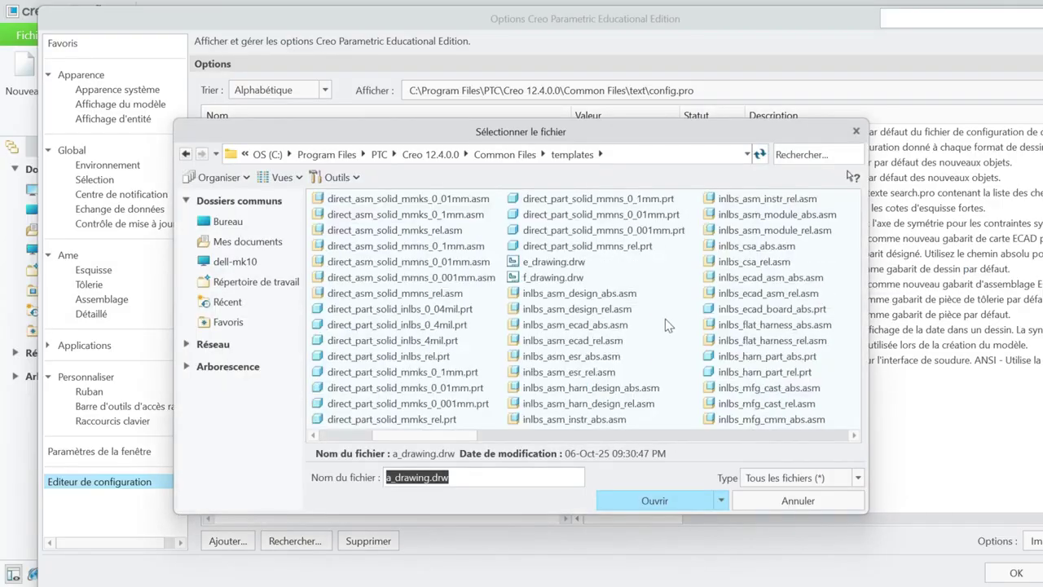
{"action": "scroll", "coordinate": [673, 317], "scroll_direction": "right", "scroll_amount": 3}
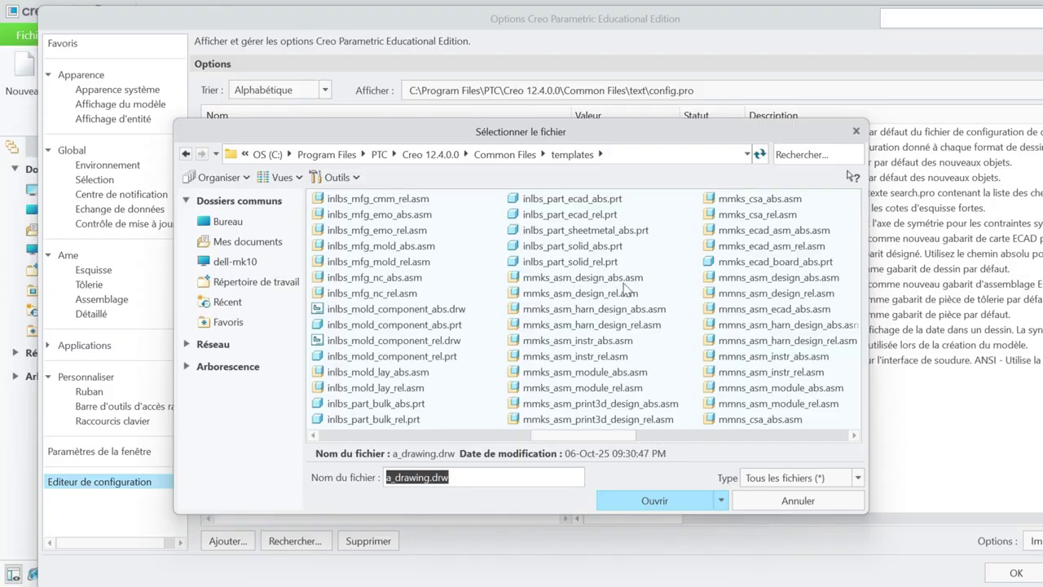
{"action": "left_click", "coordinate": [598, 280]}
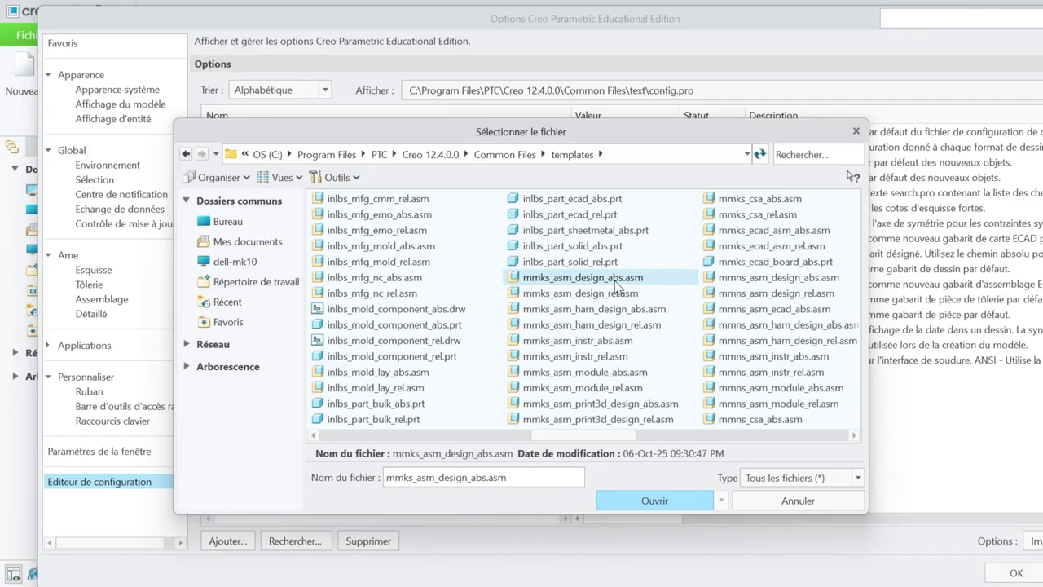
{"action": "scroll", "coordinate": [612, 280], "scroll_direction": "right", "scroll_amount": 1}
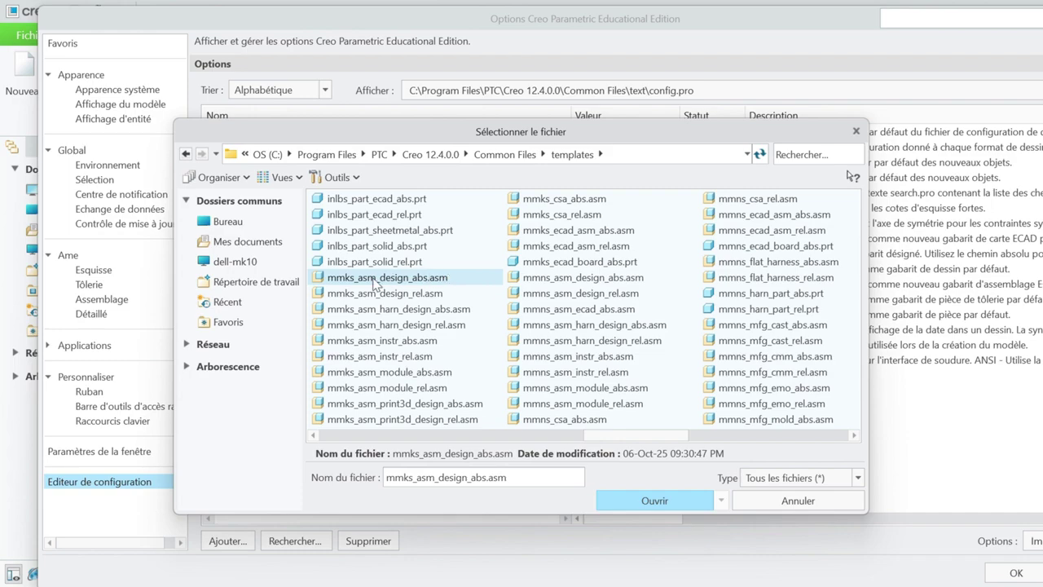
{"action": "left_click", "coordinate": [548, 281]}
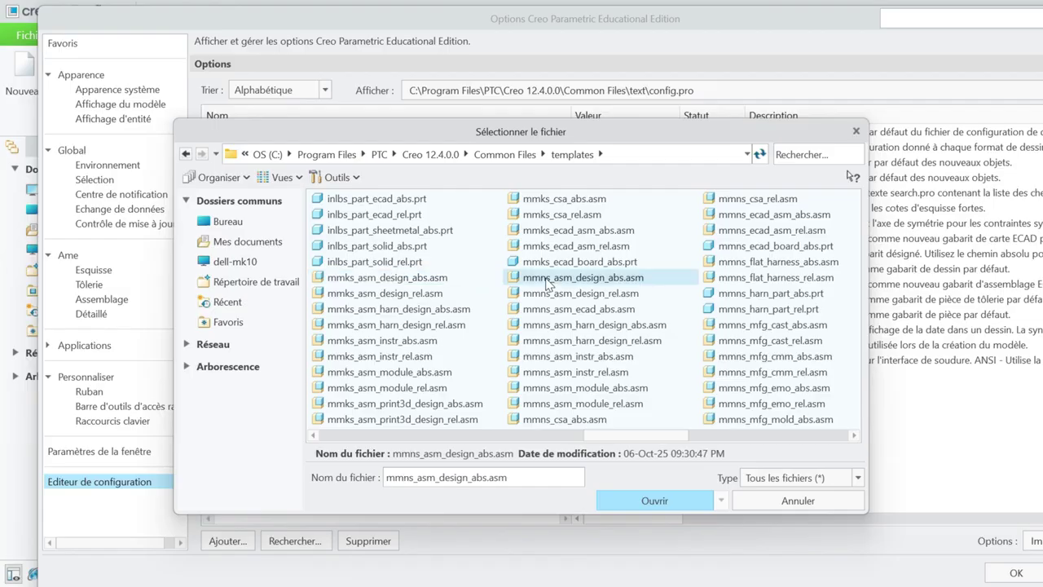
{"action": "left_click", "coordinate": [643, 500]}
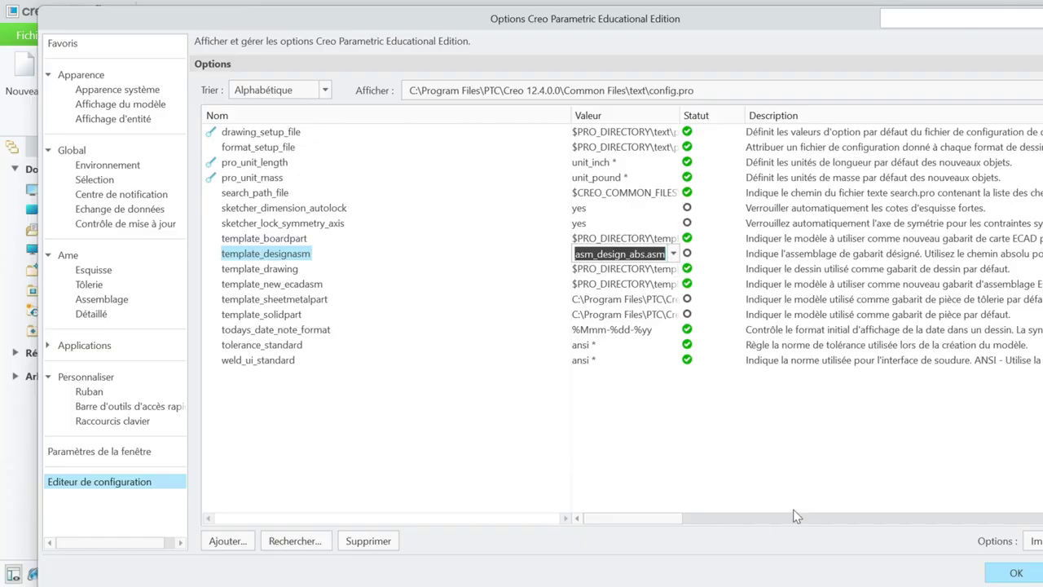
- Apply the options and save them as config.pro in D:\Mes Formations\Créo paramétrique
{"action": "left_click", "coordinate": [1015, 573]}
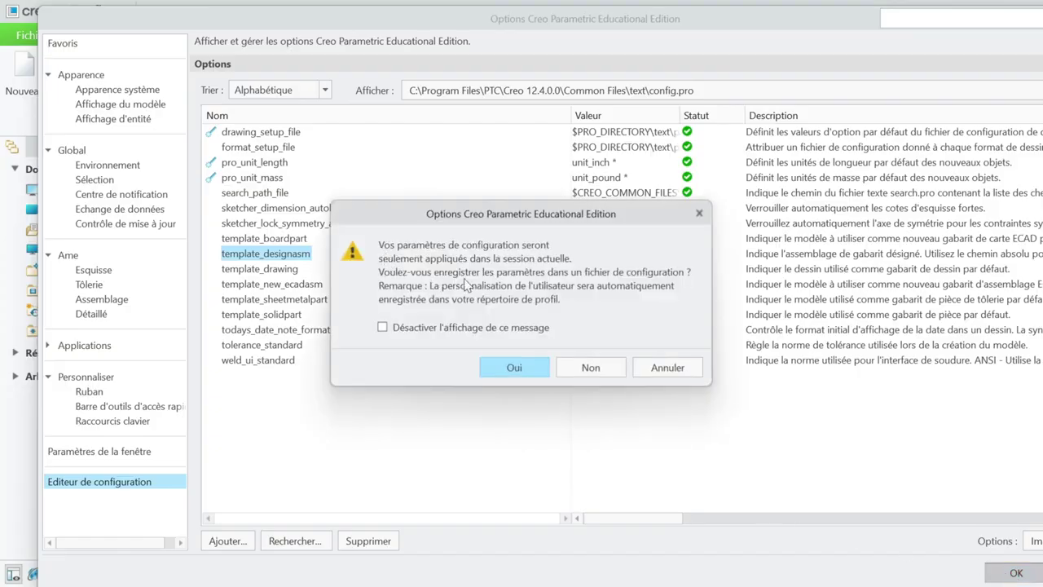
{"action": "left_click", "coordinate": [514, 368]}
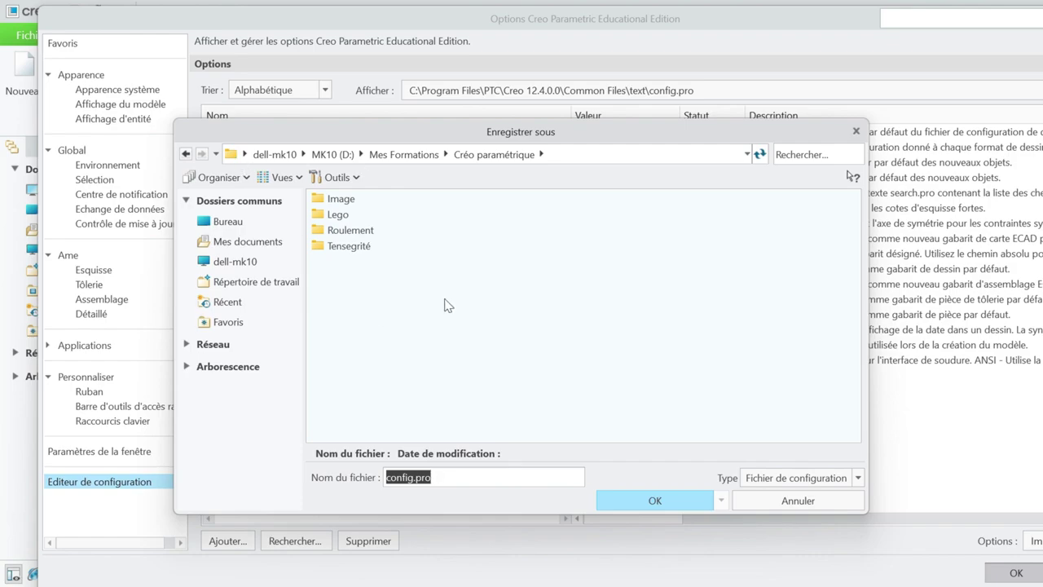
{"action": "left_click", "coordinate": [638, 501]}
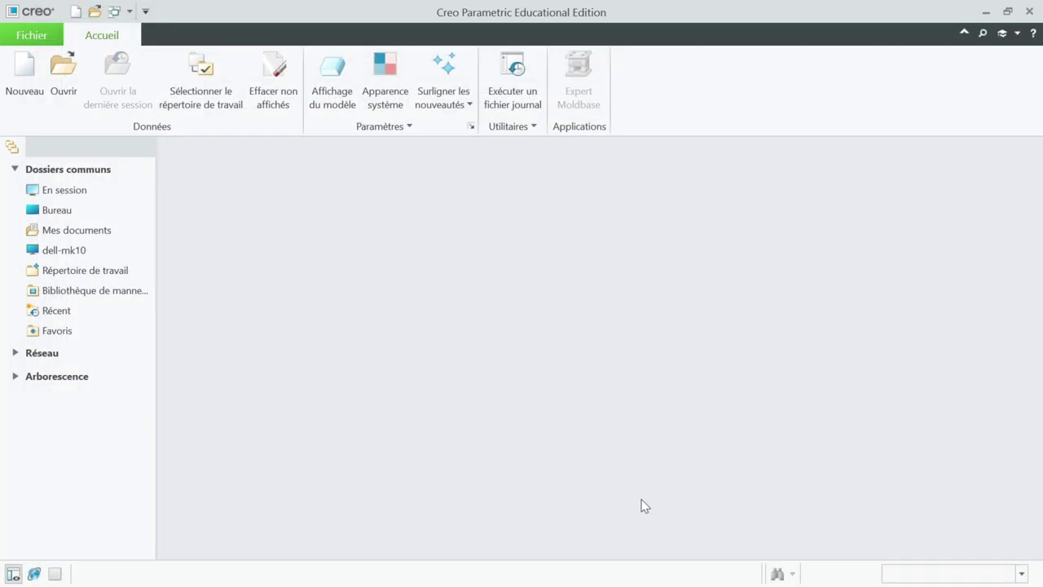
- Check the working directory's contents for the config.pro file, then close the folder browser
{"action": "left_click", "coordinate": [85, 269]}
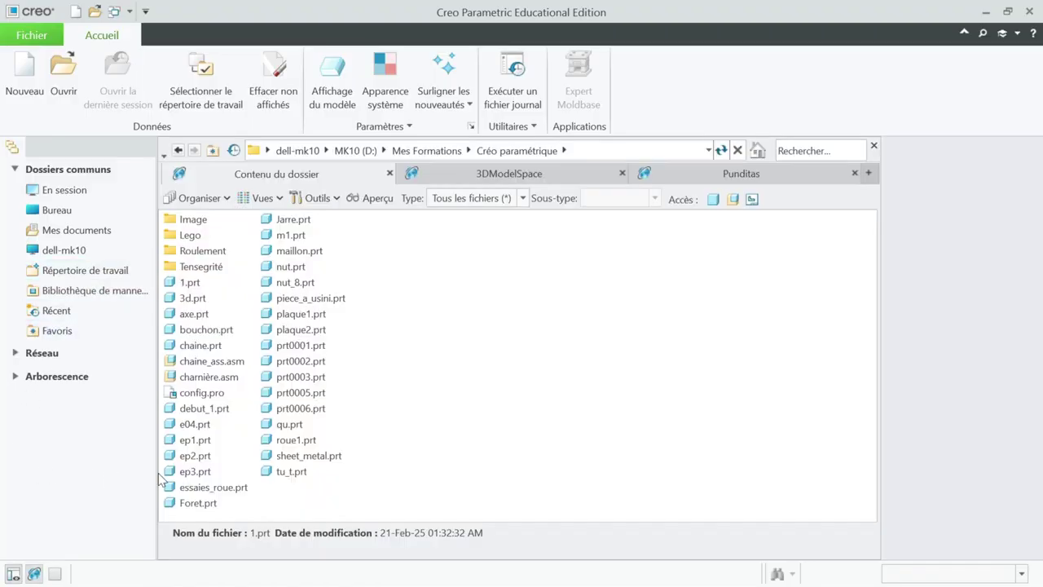
{"action": "left_click", "coordinate": [198, 395]}
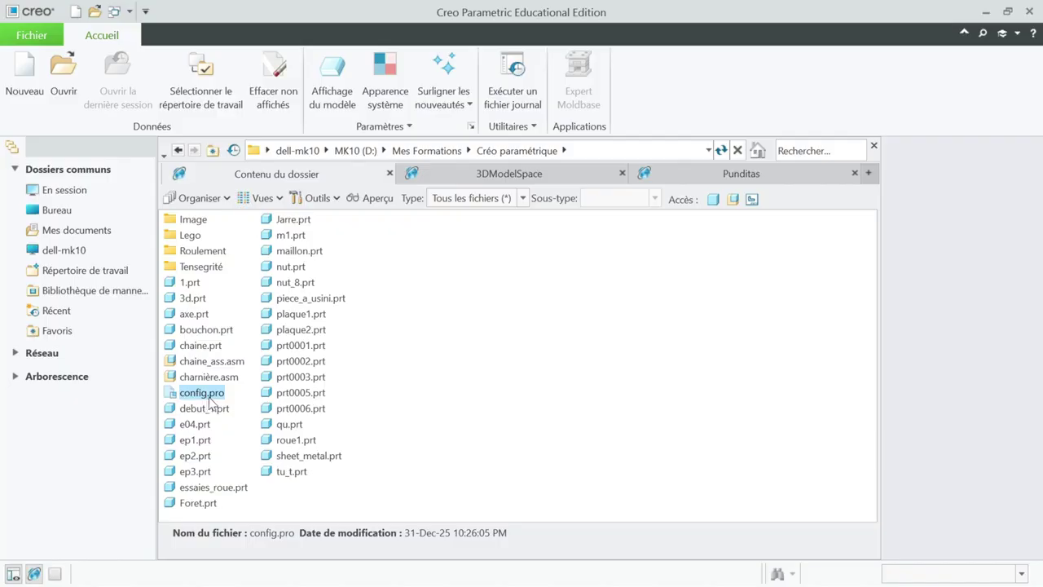
{"action": "left_click", "coordinate": [873, 147]}
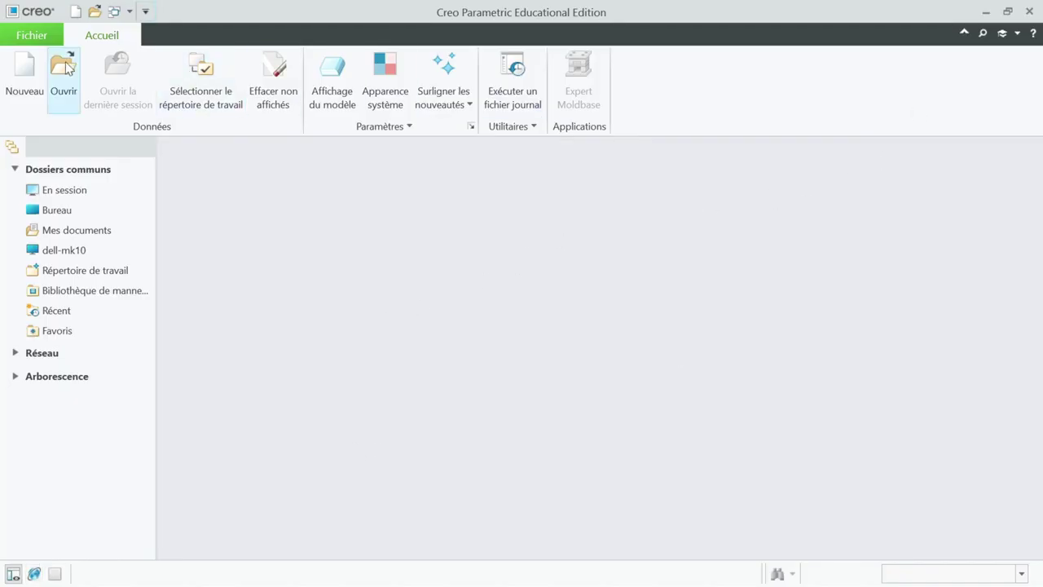
- Check which template is preselected for a new solid part with the default template option disabled, then cancel the creation
{"action": "left_click", "coordinate": [24, 67]}
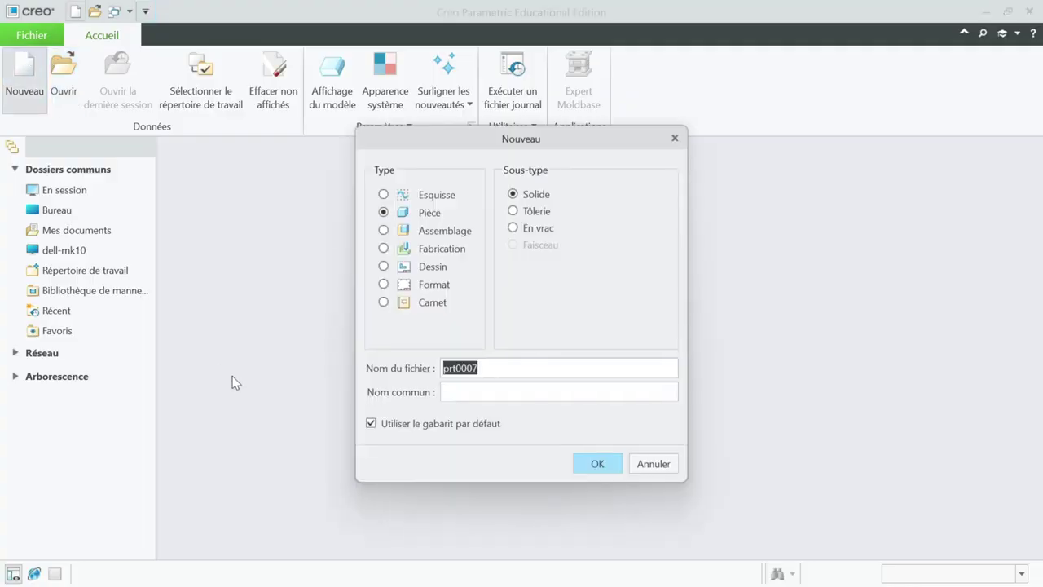
{"action": "left_click", "coordinate": [371, 424]}
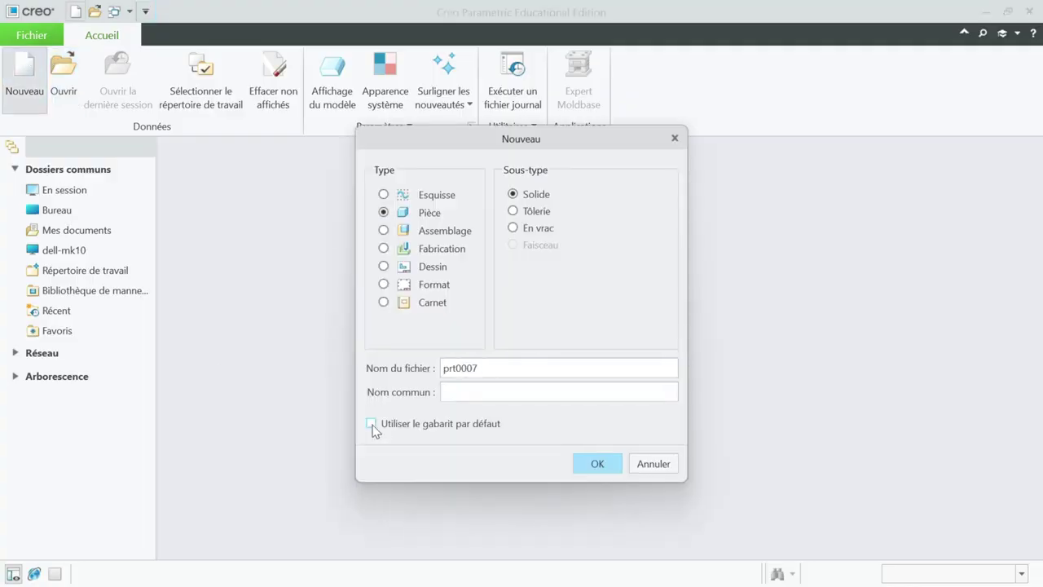
{"action": "left_click", "coordinate": [597, 463]}
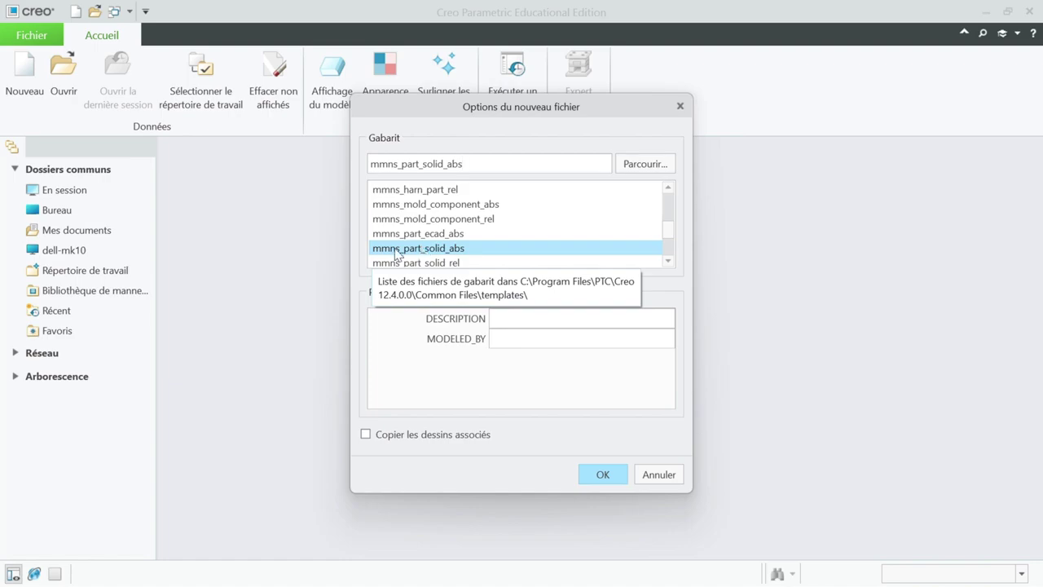
{"action": "left_click", "coordinate": [660, 475]}
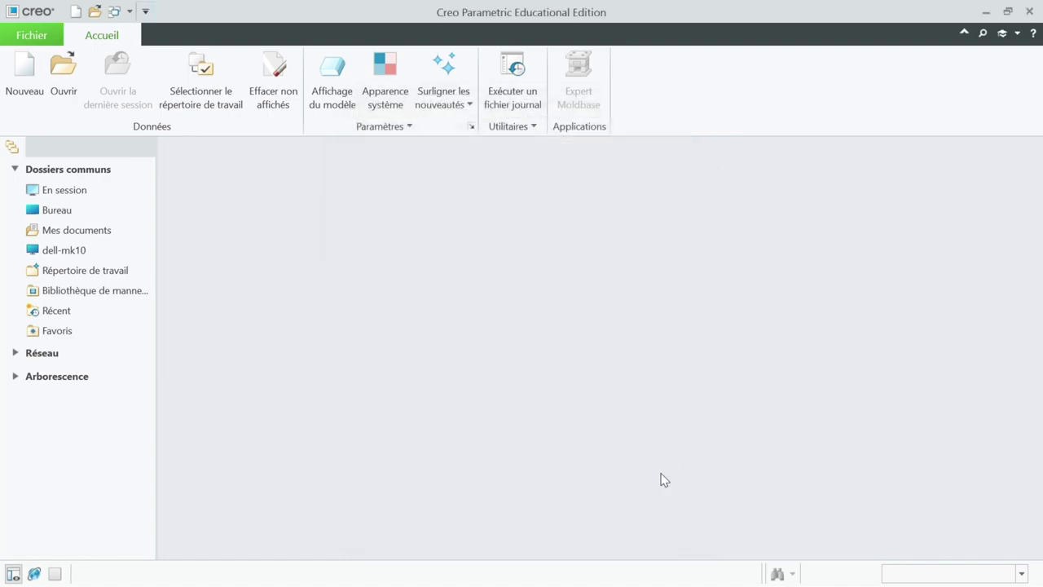
- Create the solid part prt0007 with the default template and display its spin center
{"action": "left_click", "coordinate": [25, 73]}
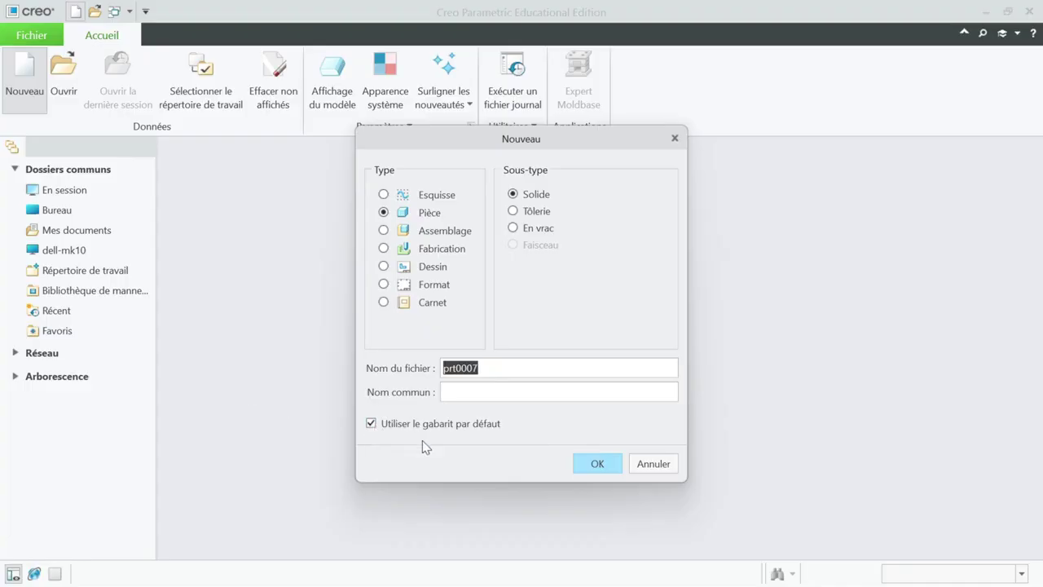
{"action": "left_click", "coordinate": [596, 461]}
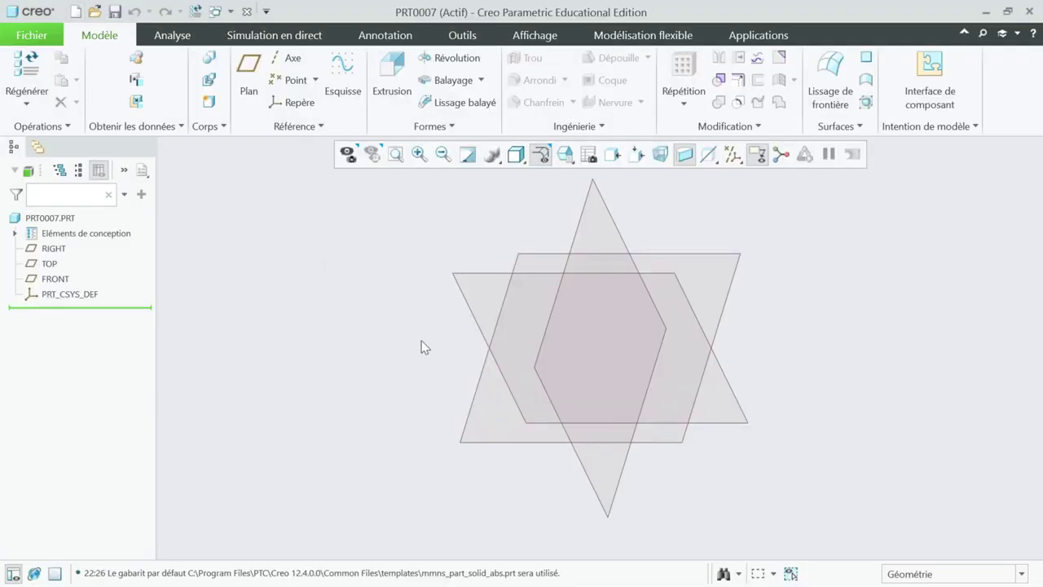
{"action": "mouse_move", "coordinate": [421, 347]}
{"action": "middle_mouse_down"}
{"action": "mouse_move", "coordinate": [391, 345]}
{"action": "mouse_move", "coordinate": [363, 383]}
{"action": "mouse_move", "coordinate": [295, 374]}
{"action": "mouse_move", "coordinate": [691, 283]}
{"action": "middle_mouse_up"}
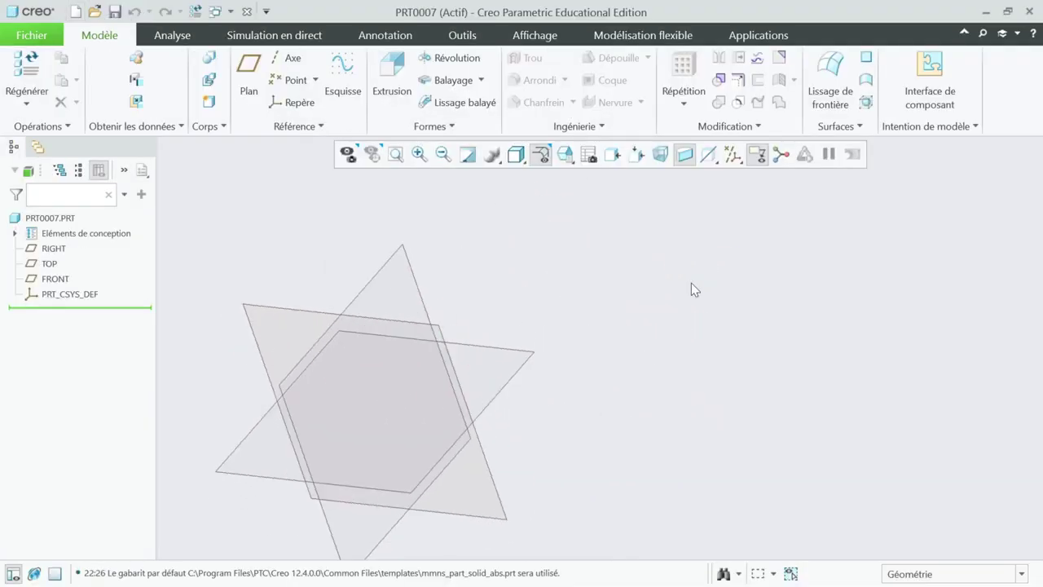
{"action": "left_click", "coordinate": [781, 155]}
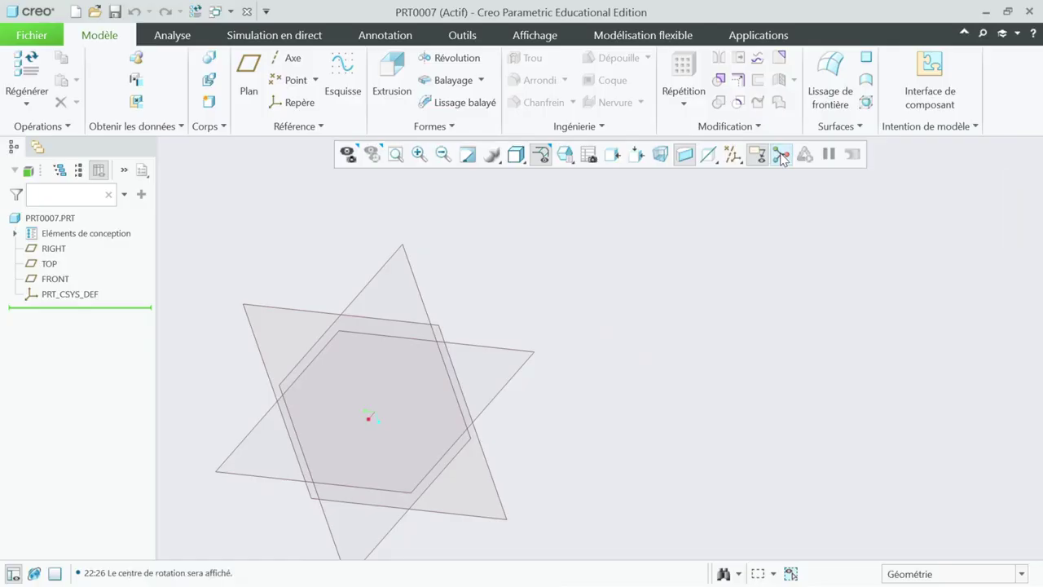
{"action": "middle_click_drag", "start_coordinate": [415, 421], "coordinate": [699, 345]}
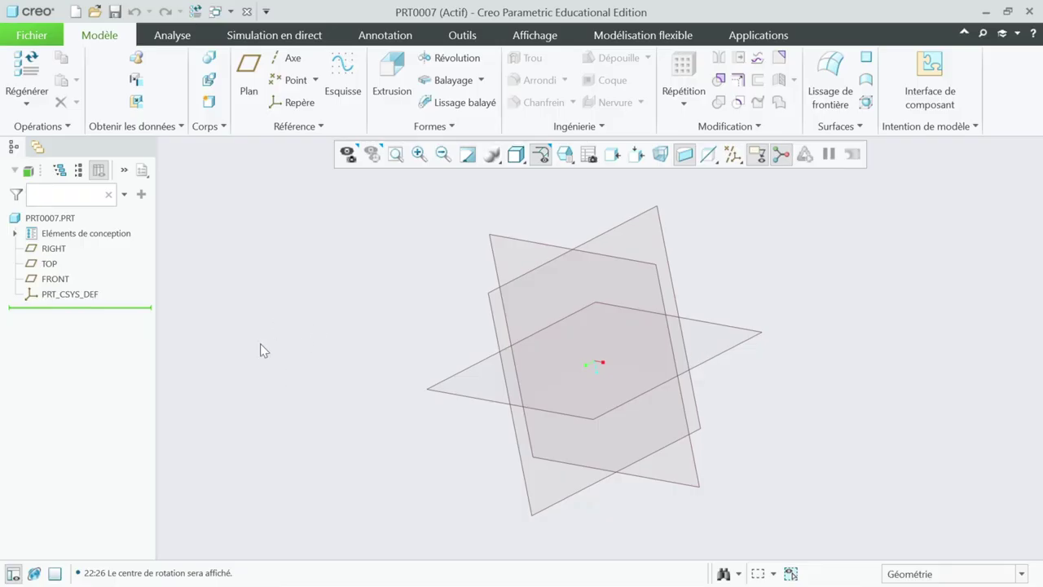
- Check the new part's unit system in the model properties, then close them
{"action": "left_click", "coordinate": [41, 37]}
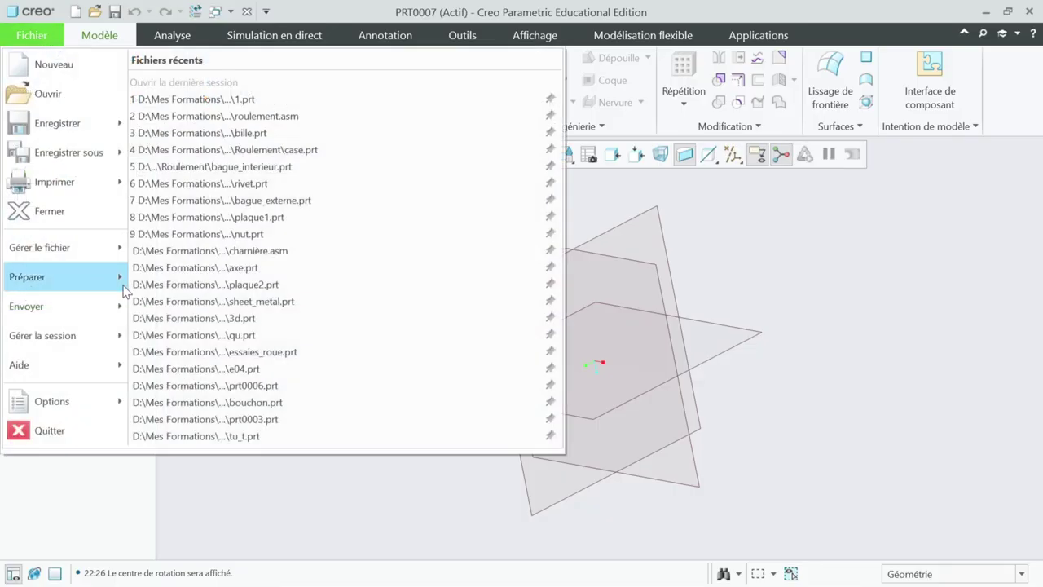
{"action": "mouse_move", "coordinate": [89, 275]}
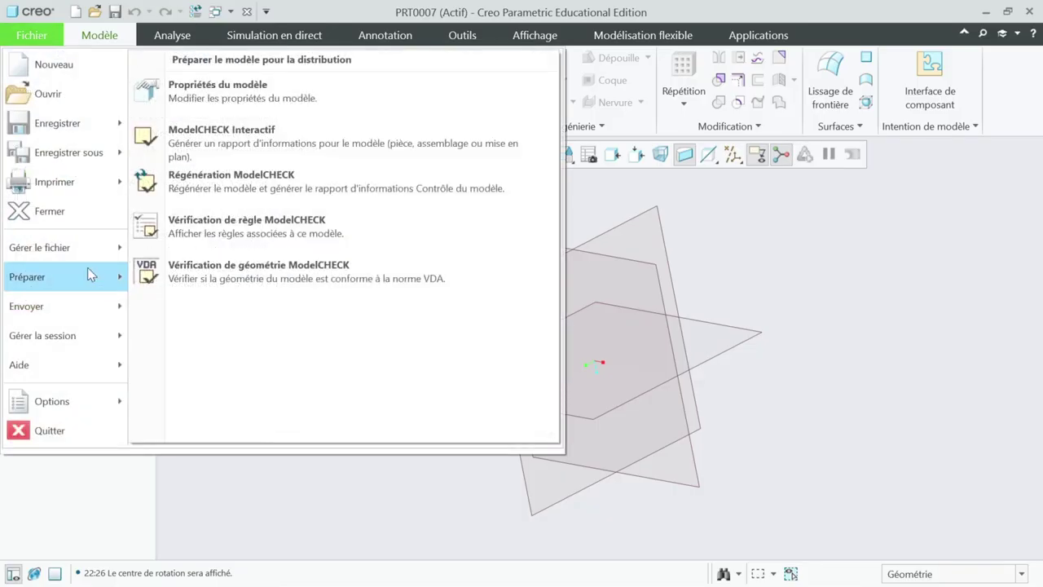
{"action": "left_click", "coordinate": [215, 108]}
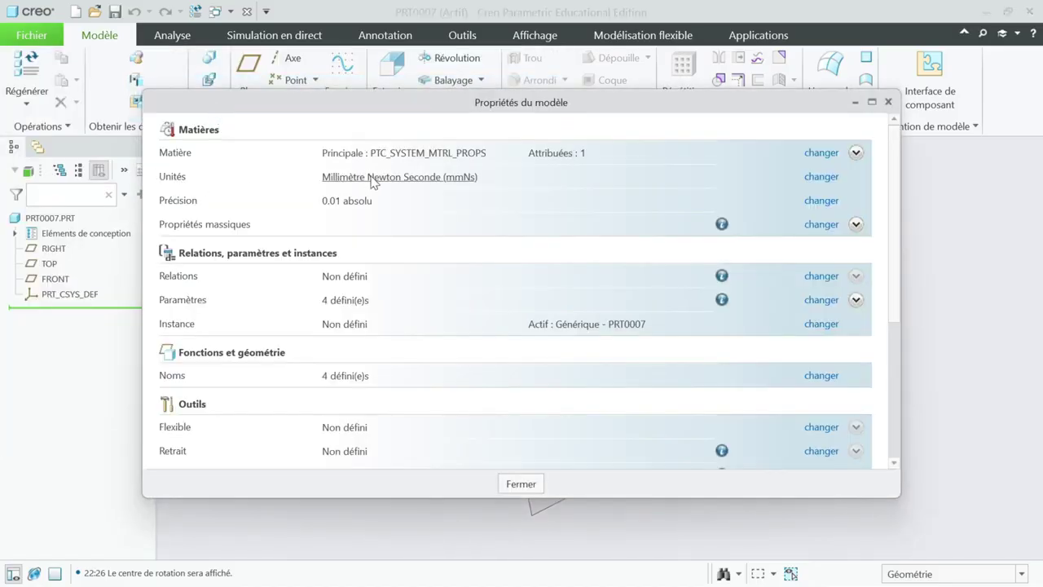
{"action": "left_click", "coordinate": [522, 484]}
- Start a sketch on the TOP plane, viewed in 2D, and draw a rectangle about 544 by 172 mm up and left from the origin
{"action": "left_click", "coordinate": [500, 240]}
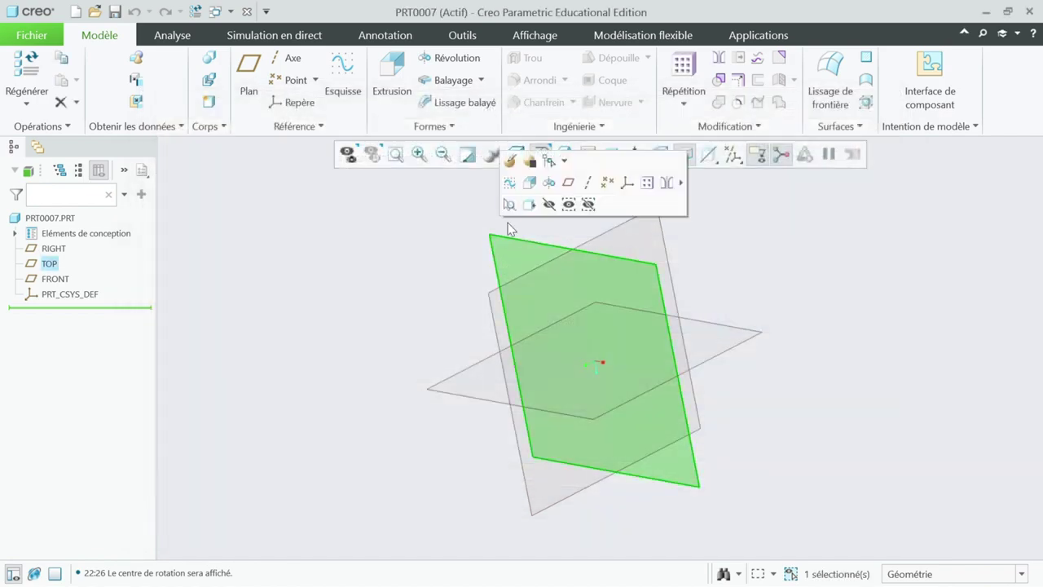
{"action": "left_click", "coordinate": [510, 181]}
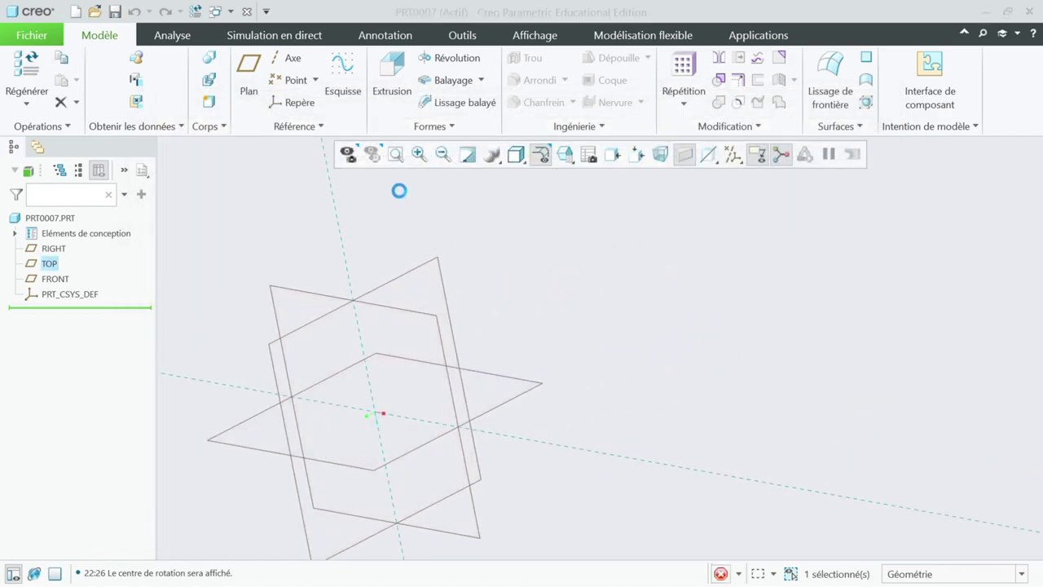
{"action": "left_click", "coordinate": [36, 101]}
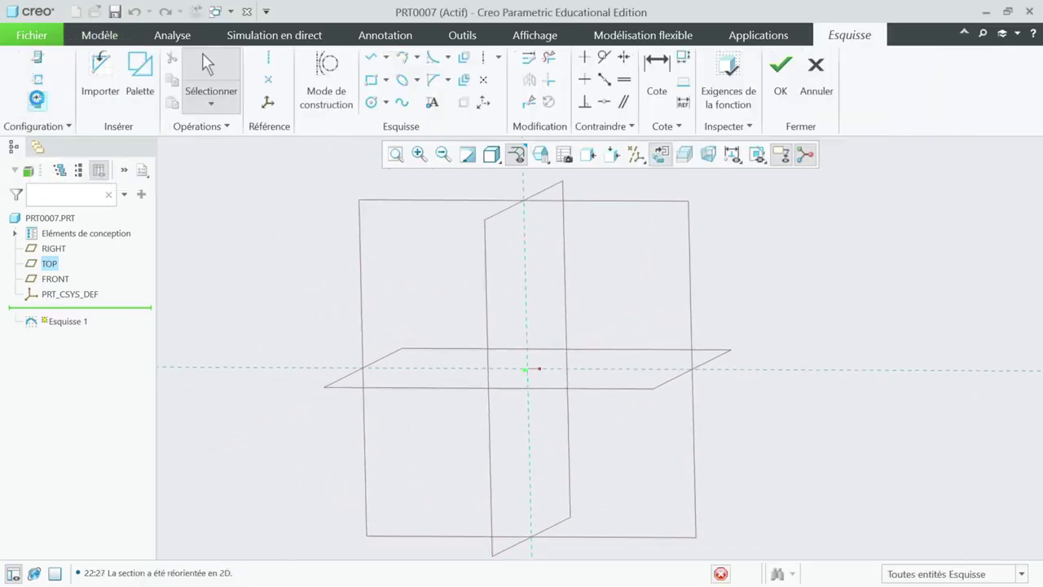
{"action": "left_click", "coordinate": [371, 80]}
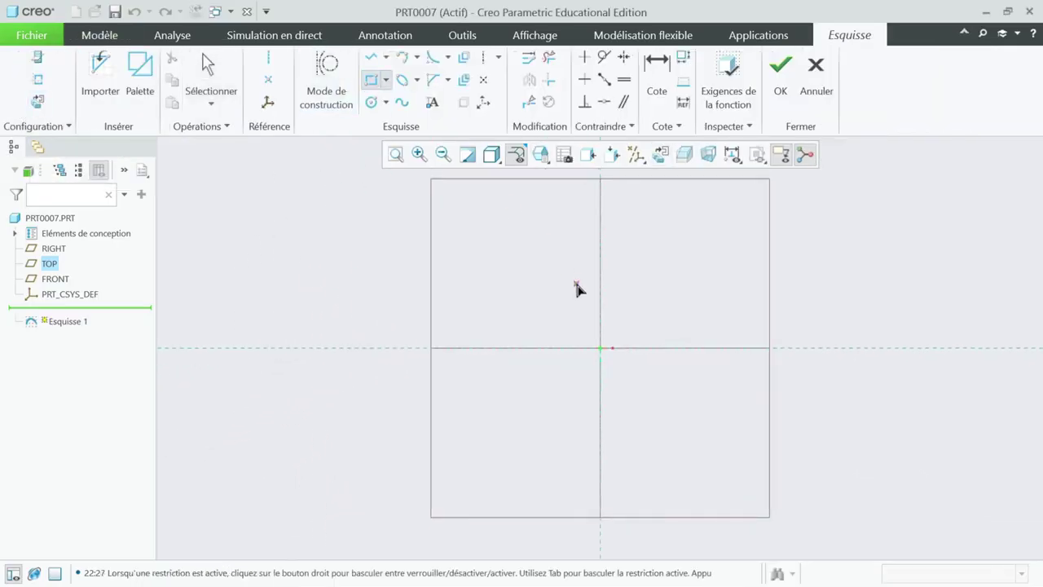
{"action": "left_click", "coordinate": [600, 348]}
{"action": "left_click", "coordinate": [238, 233]}
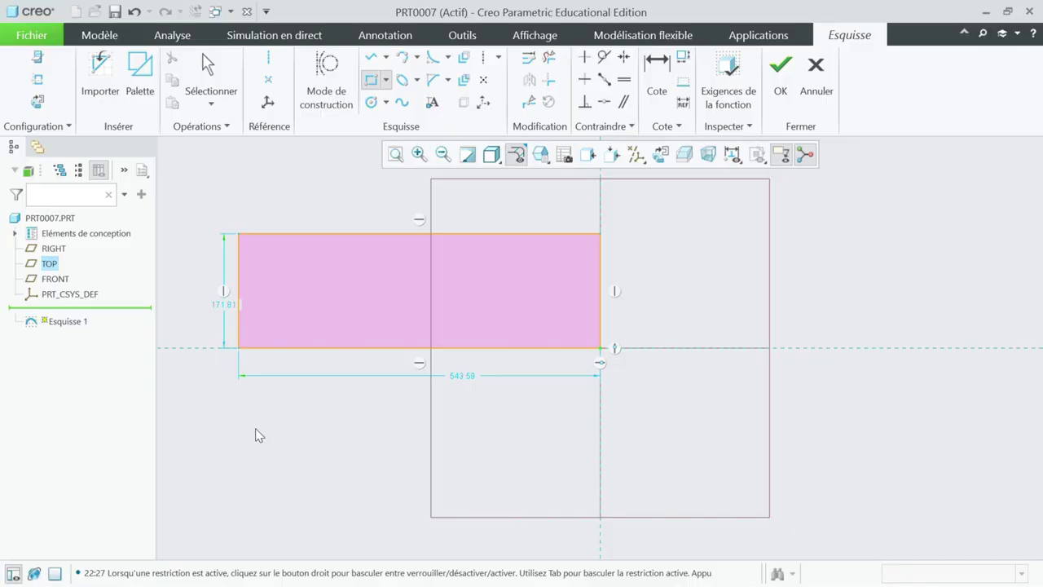
{"action": "middle_click", "coordinate": [255, 434]}
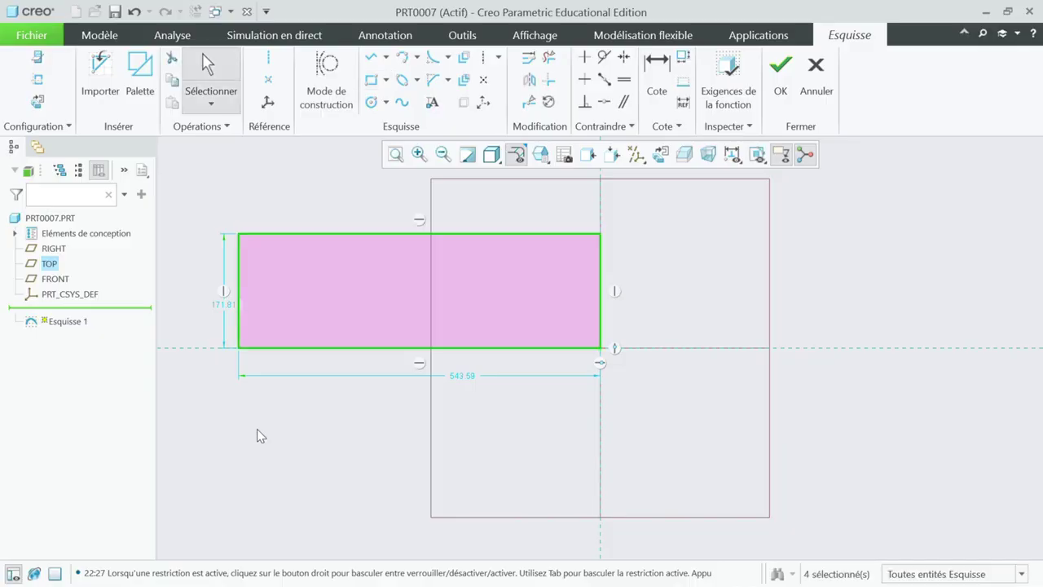
- Set the rectangle's width to 120 mm, place that dimension further below the profile, and try to move the left edge
{"action": "double_click", "coordinate": [460, 380]}
{"action": "type", "text": "1"}
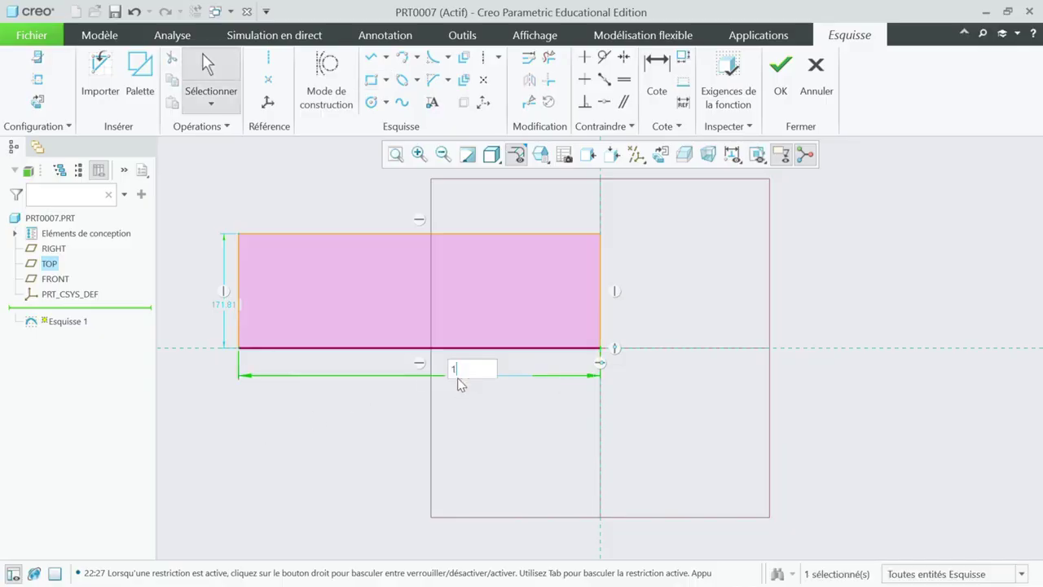
{"action": "type", "text": "20"}
{"action": "key", "text": "Return"}
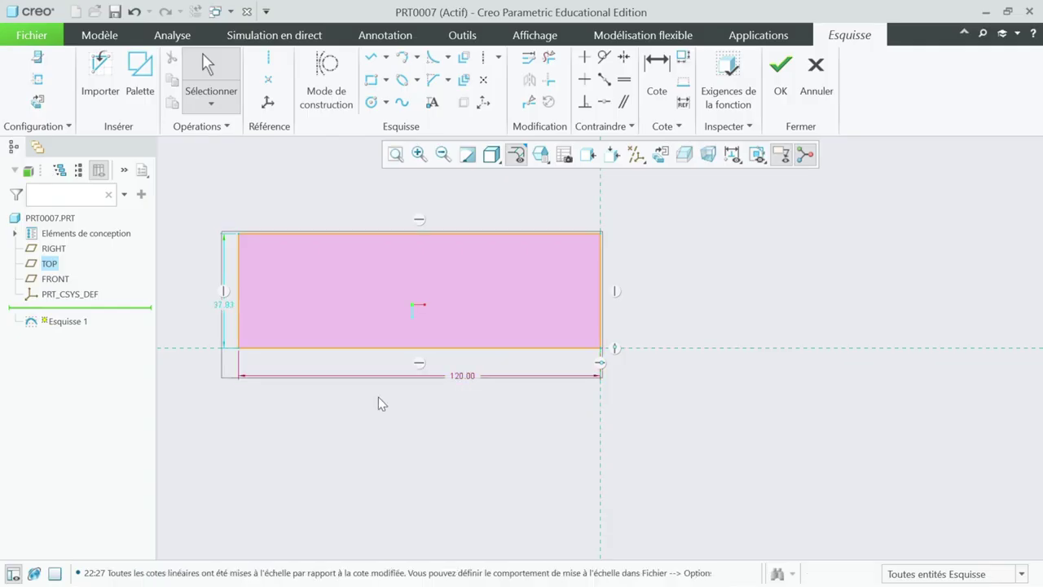
{"action": "left_click_drag", "start_coordinate": [468, 378], "coordinate": [417, 444]}
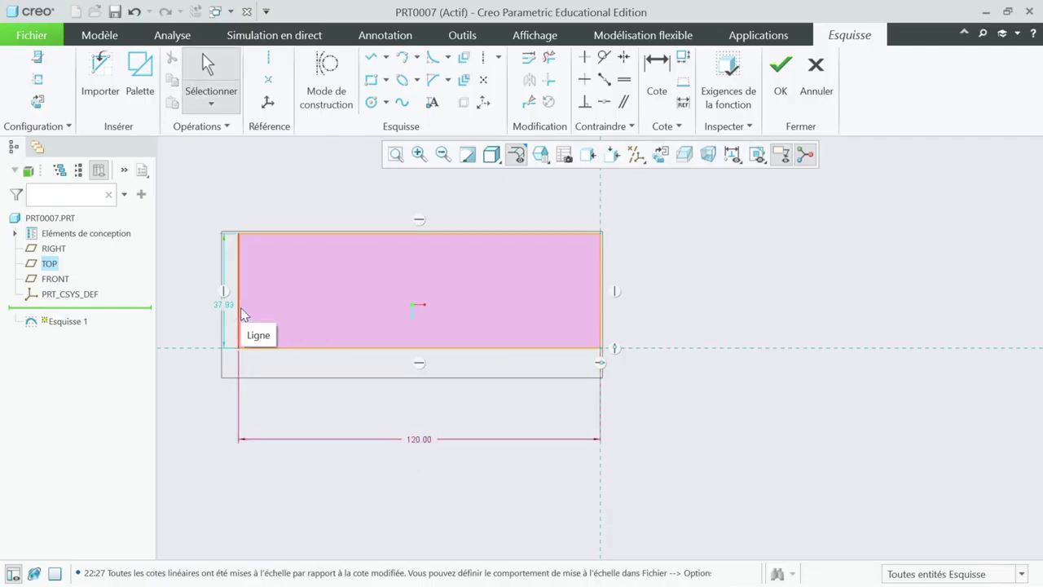
{"action": "left_click_drag", "start_coordinate": [239, 312], "coordinate": [293, 312]}
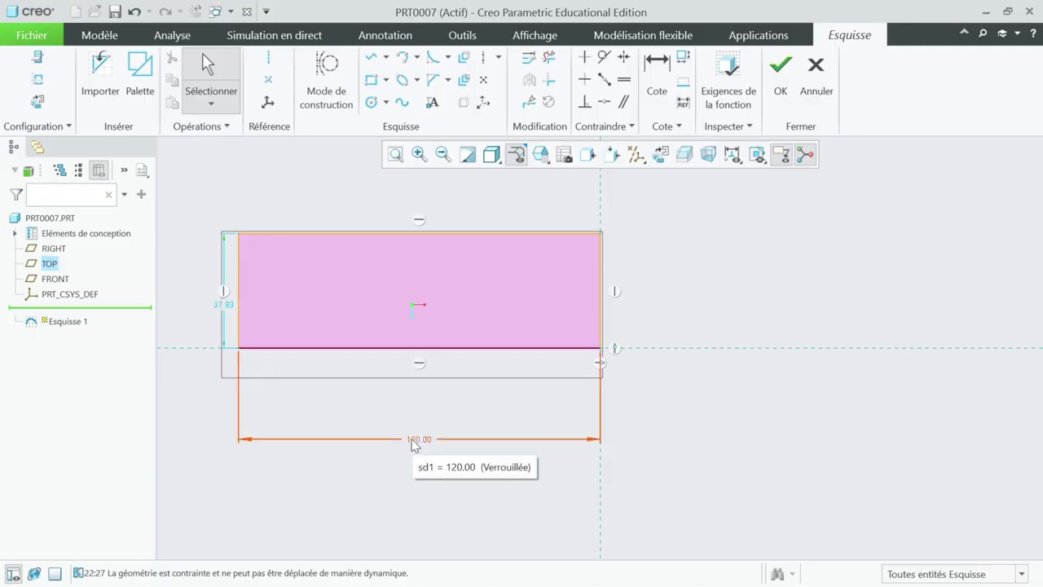
- Place the rectangle's height dimension further from the profile and set the height to 40 mm
{"action": "left_click_drag", "start_coordinate": [223, 304], "coordinate": [187, 291]}
{"action": "double_click", "coordinate": [187, 290]}
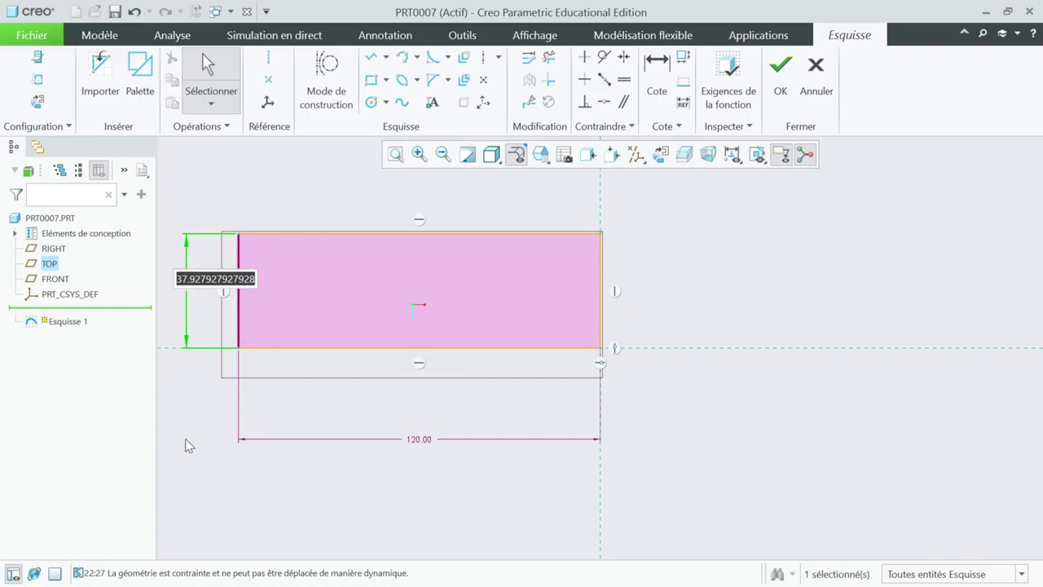
{"action": "type", "text": "40"}
{"action": "key", "text": "Return"}
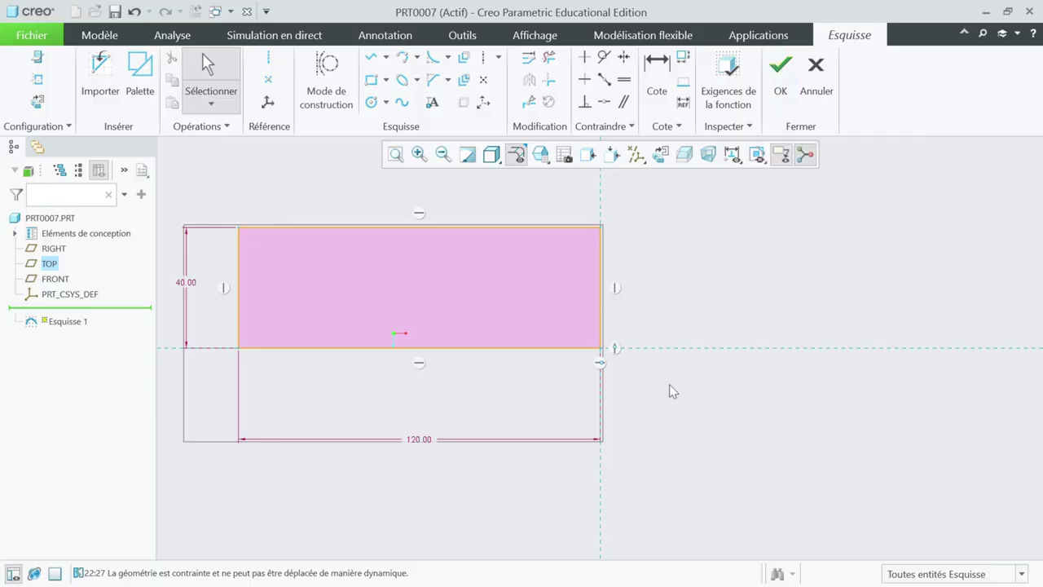
- Draw a vertical line across the full height of the rectangle and set its distance from the right edge to 30 mm
{"action": "left_click", "coordinate": [372, 57]}
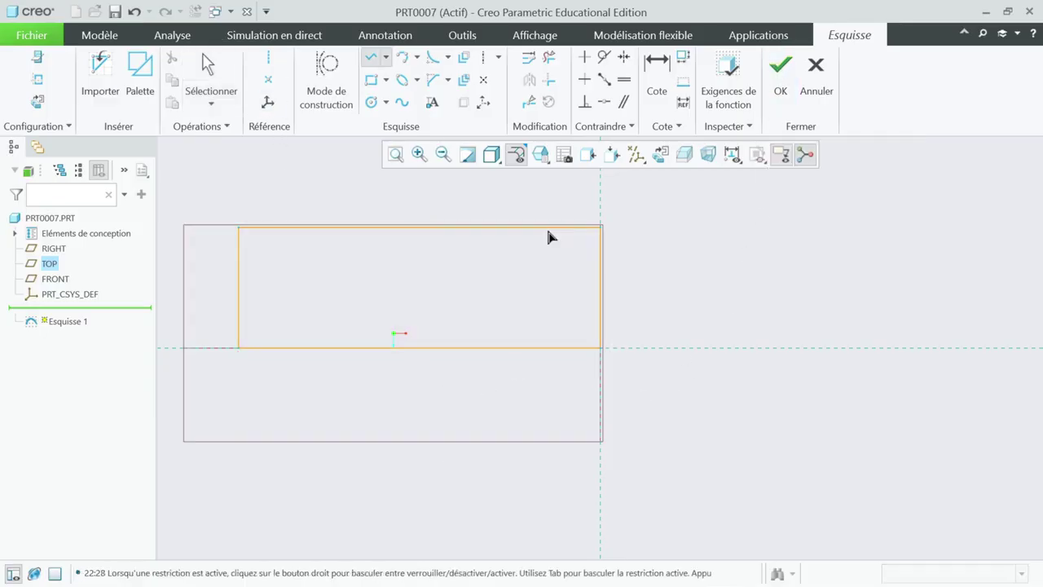
{"action": "left_click", "coordinate": [548, 347]}
{"action": "middle_click", "coordinate": [500, 409]}
{"action": "middle_click", "coordinate": [500, 409]}
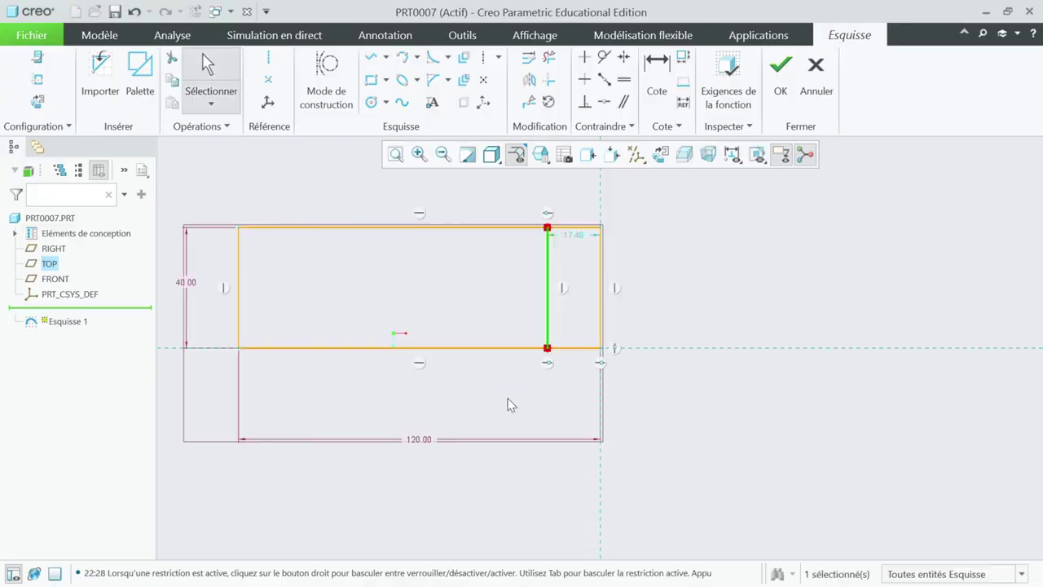
{"action": "double_click", "coordinate": [576, 235]}
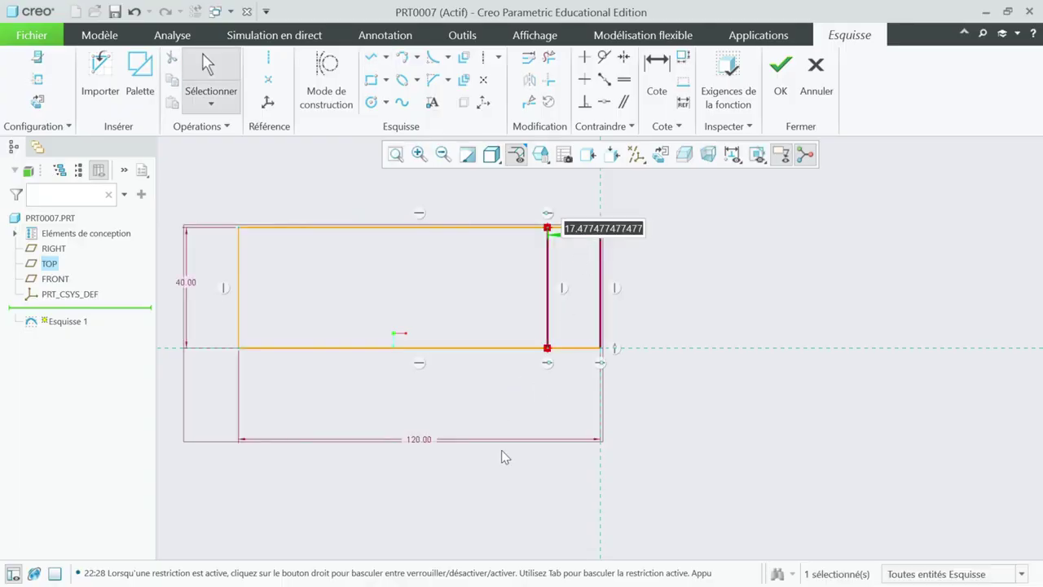
{"action": "type", "text": "30"}
{"action": "key", "text": "Return"}
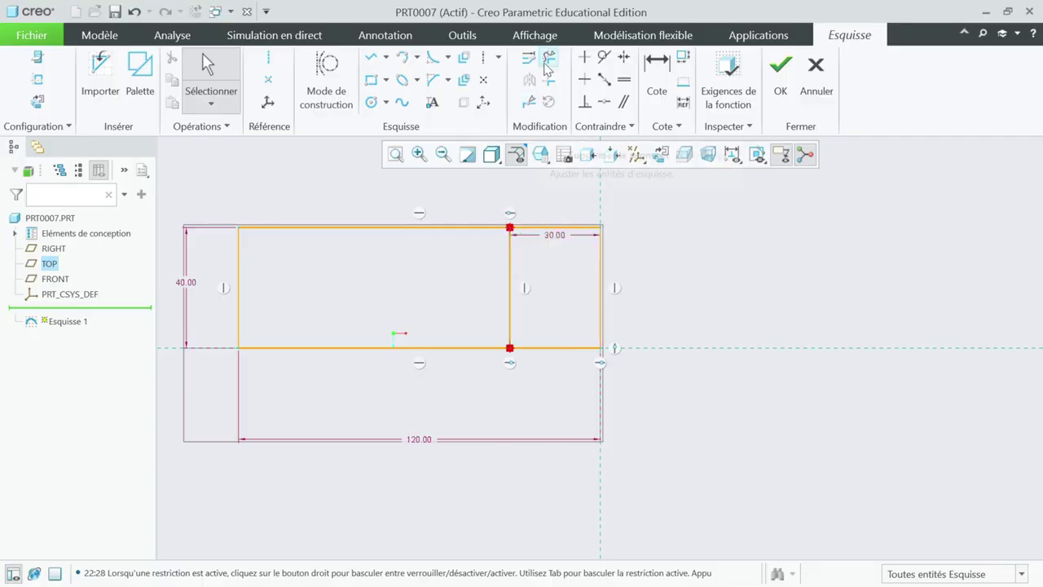
- Trim away the rectangle's segments to the right of the dividing vertical line
{"action": "left_click", "coordinate": [547, 60]}
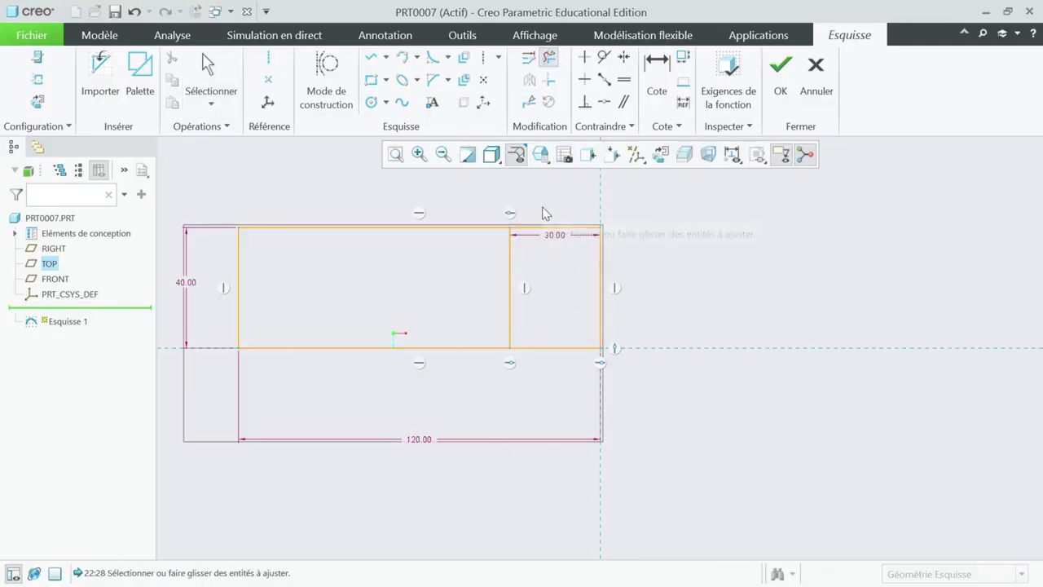
{"action": "mouse_move", "coordinate": [525, 232]}
{"action": "left_mouse_down"}
{"action": "mouse_move", "coordinate": [530, 285]}
{"action": "mouse_move", "coordinate": [578, 349]}
{"action": "mouse_move", "coordinate": [605, 307]}
{"action": "left_mouse_up"}
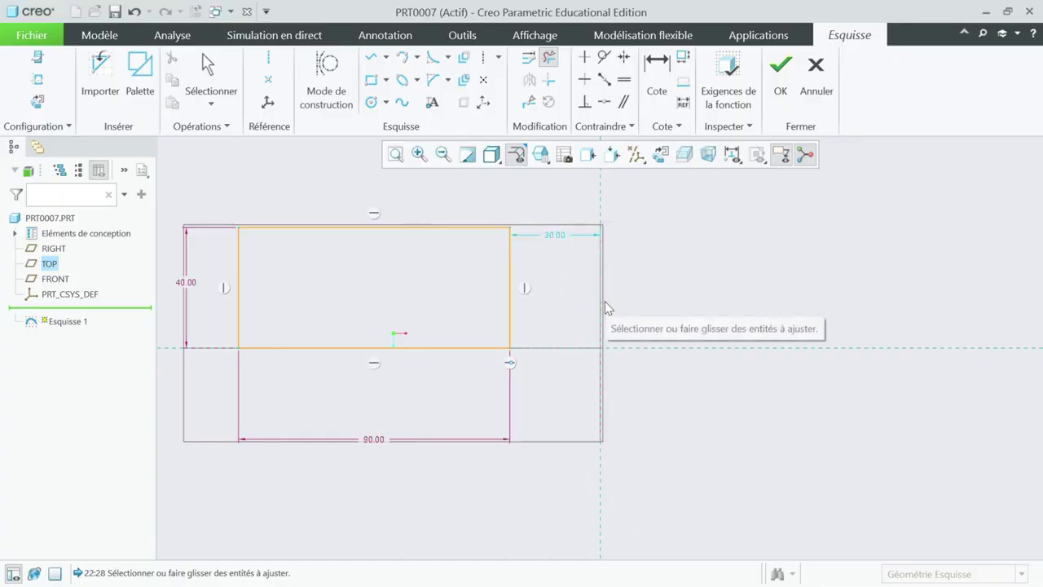
{"action": "middle_click", "coordinate": [703, 492]}
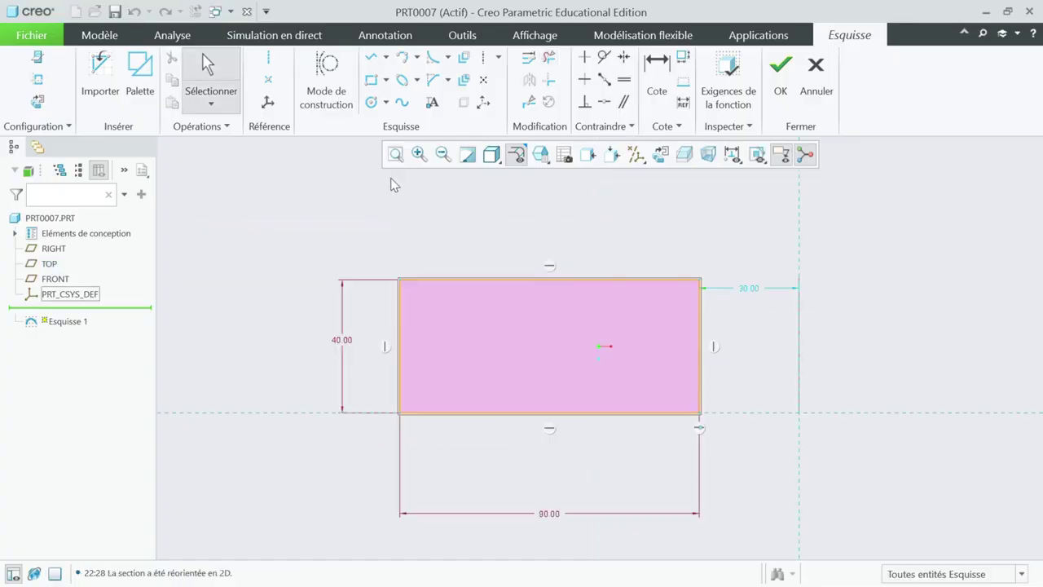
- Add a vertical reference centerline through the sketch origin and finish the sketch
{"action": "left_click", "coordinate": [271, 60]}
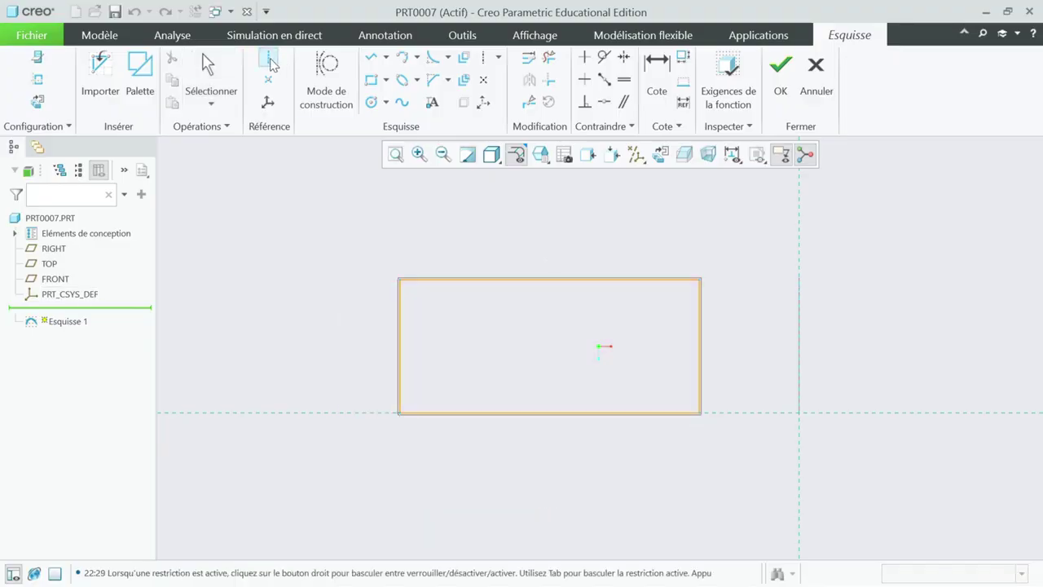
{"action": "left_click", "coordinate": [799, 412]}
{"action": "left_click", "coordinate": [801, 367]}
{"action": "middle_click", "coordinate": [886, 391]}
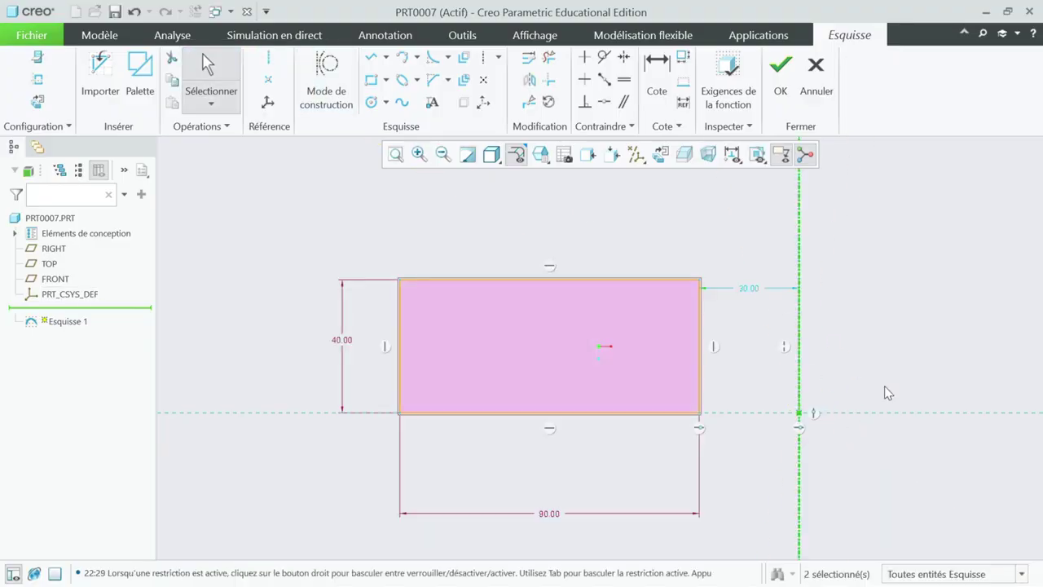
{"action": "left_click", "coordinate": [783, 67]}
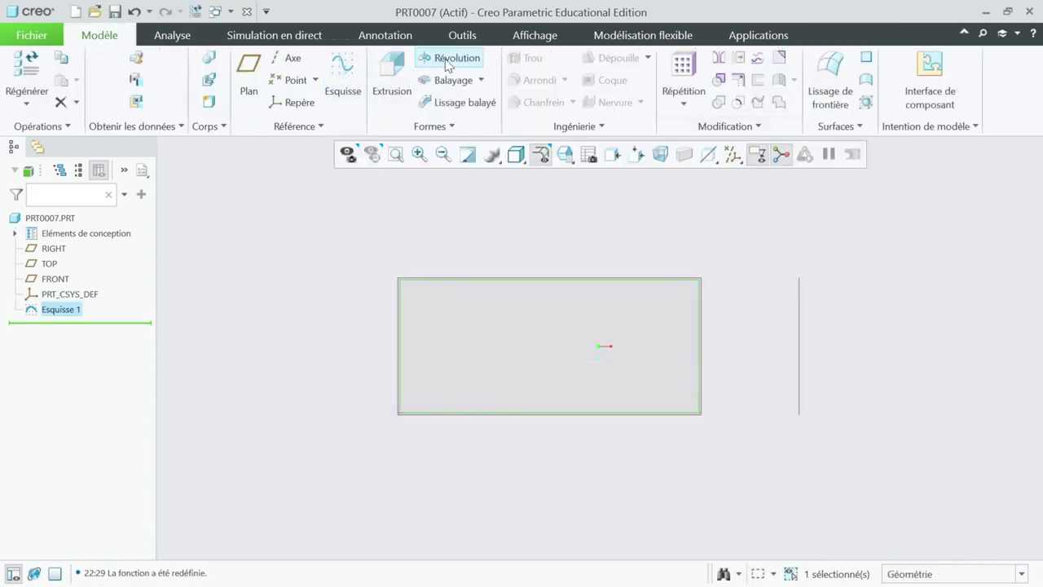
- Revolve the sketched rectangle 360° as a solid about its internal centerline
{"action": "left_click", "coordinate": [447, 59]}
{"action": "middle_click_drag", "start_coordinate": [682, 545], "coordinate": [635, 458]}
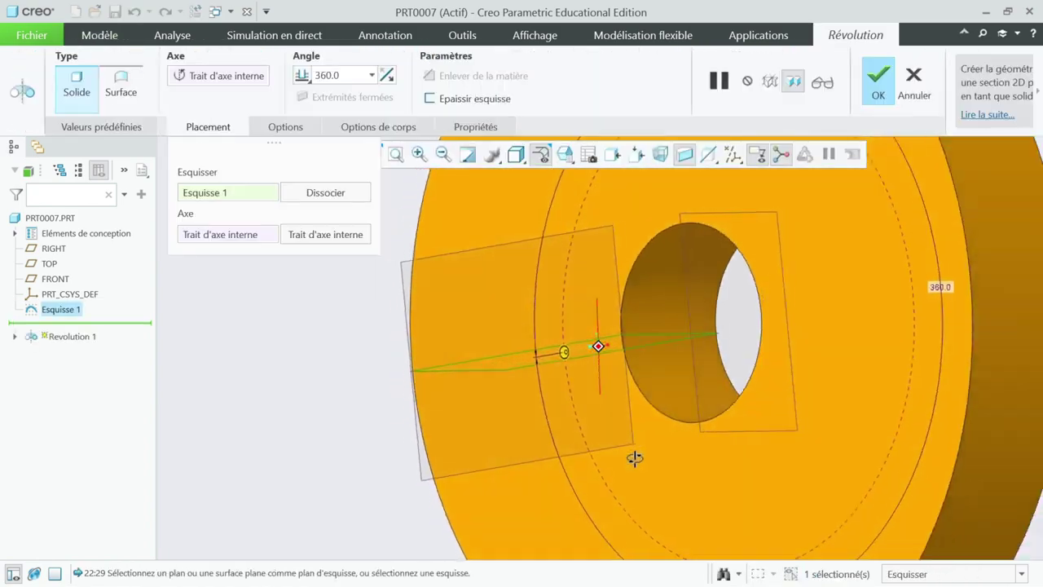
{"action": "scroll", "coordinate": [638, 462], "scroll_direction": "down", "scroll_amount": 2}
{"action": "scroll", "coordinate": [640, 475], "scroll_direction": "up", "scroll_amount": 3}
{"action": "scroll", "coordinate": [640, 476], "scroll_direction": "down", "scroll_amount": 5}
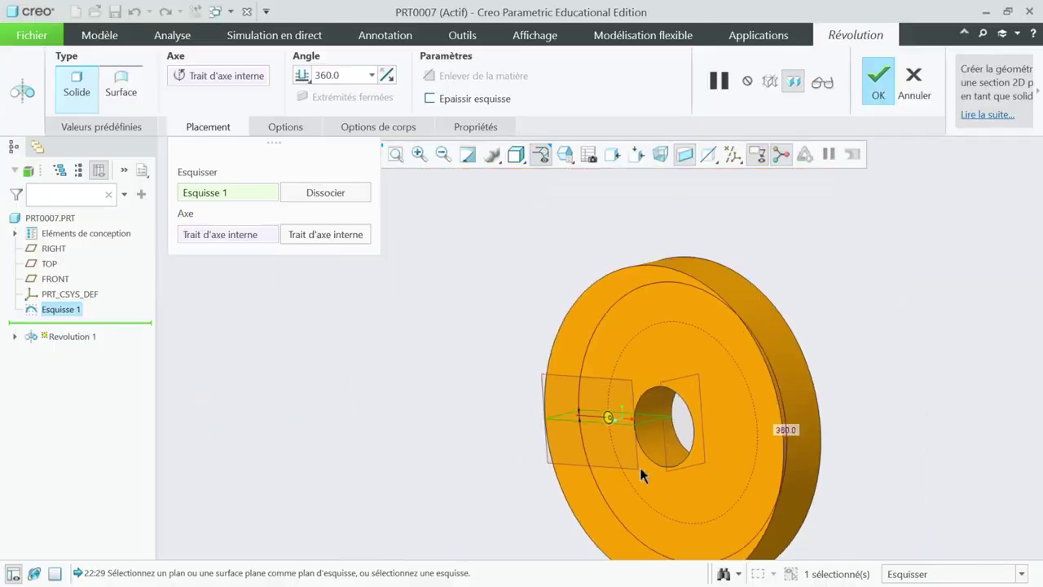
{"action": "middle_click_drag", "start_coordinate": [640, 475], "coordinate": [612, 435]}
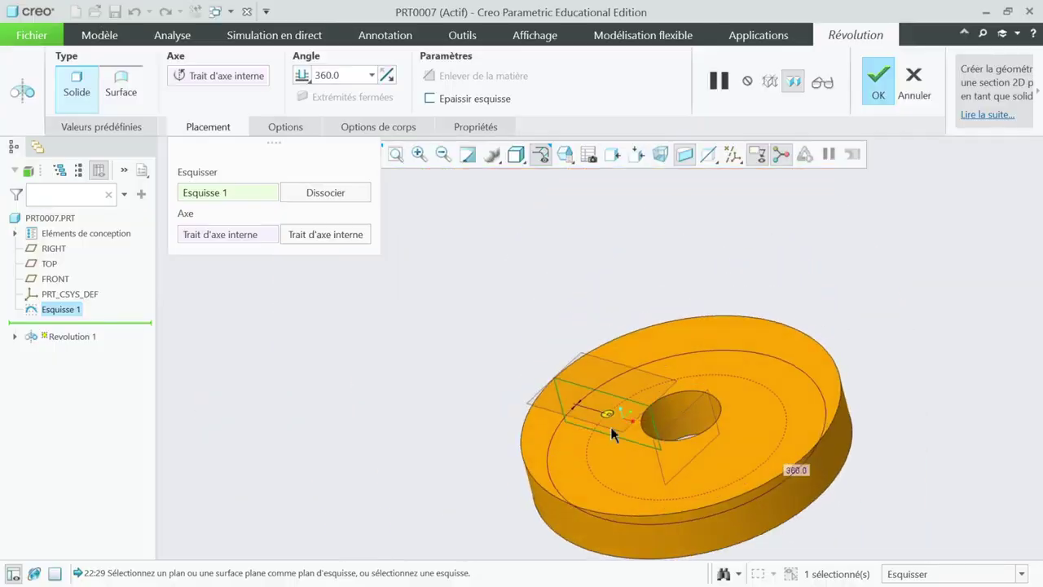
{"action": "left_click", "coordinate": [877, 77]}
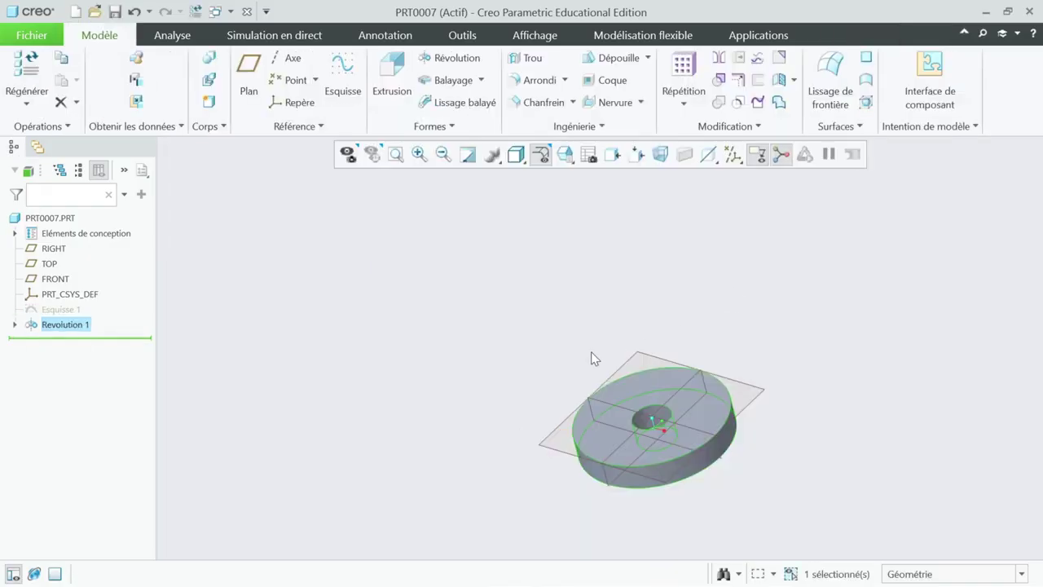
- Turn off the display of all datum axes, points, coordinate systems and planes, then deselect the revolved part and refit it
{"action": "middle_click_drag", "start_coordinate": [626, 318], "coordinate": [587, 182]}
{"action": "left_click", "coordinate": [723, 163]}
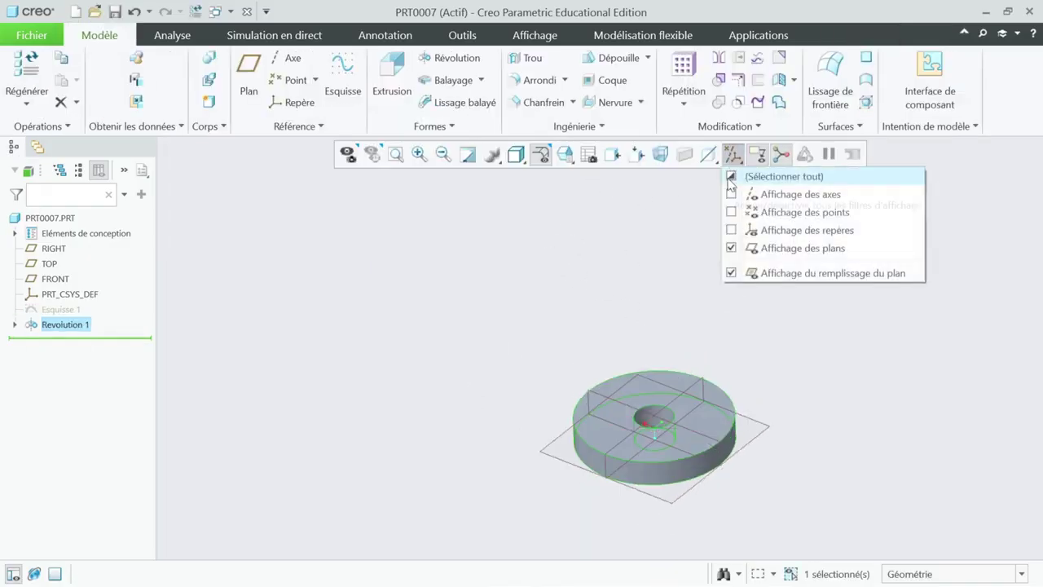
{"action": "left_click", "coordinate": [731, 176]}
{"action": "left_click", "coordinate": [731, 176]}
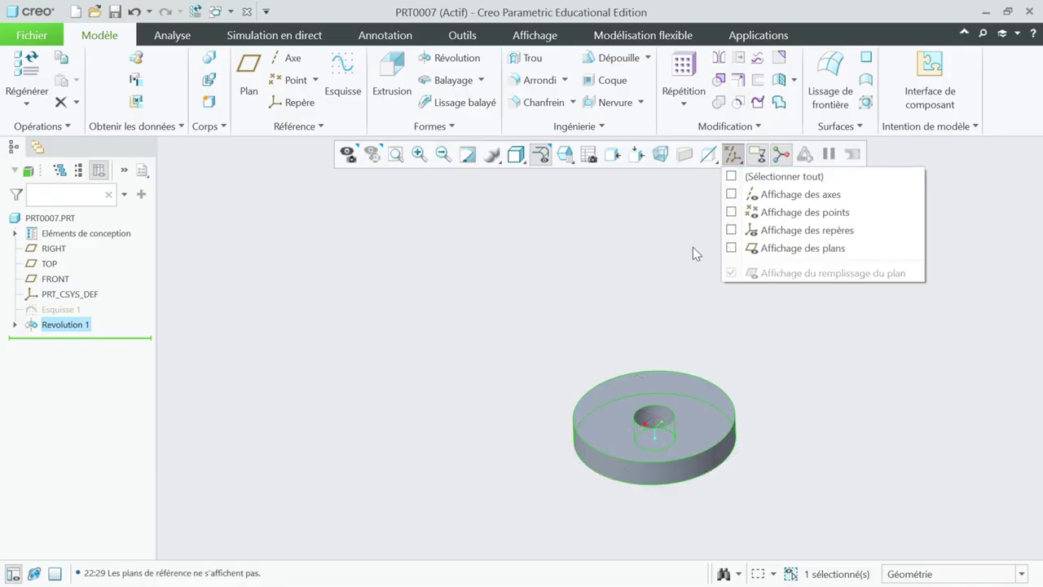
{"action": "left_click", "coordinate": [687, 497]}
{"action": "left_click", "coordinate": [698, 513]}
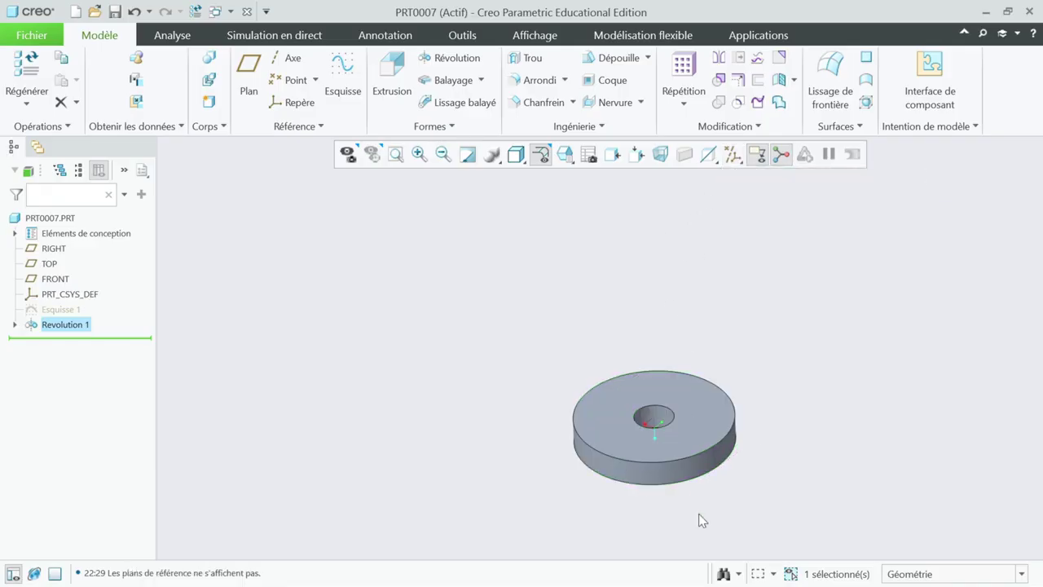
{"action": "left_click", "coordinate": [397, 154]}
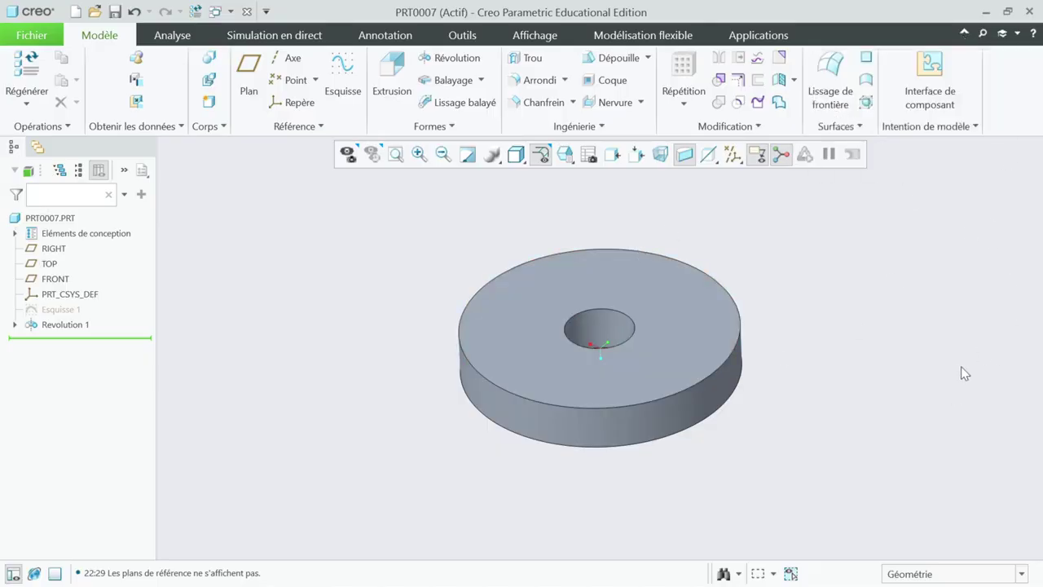
- Minimize the ribbon and temporarily reveal the model commands to test the collapsed display
{"action": "left_click", "coordinate": [963, 30]}
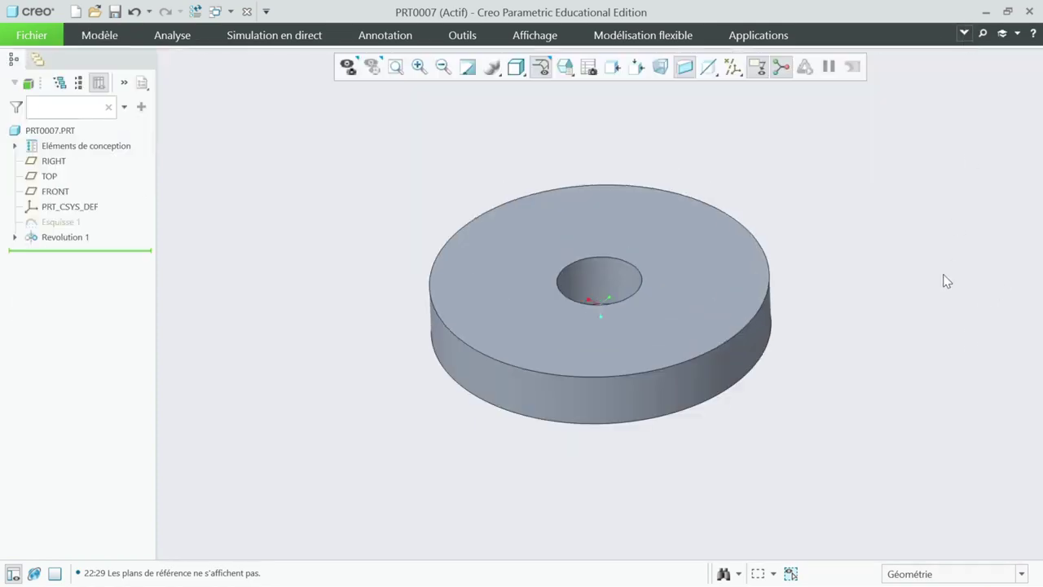
{"action": "left_click", "coordinate": [105, 34]}
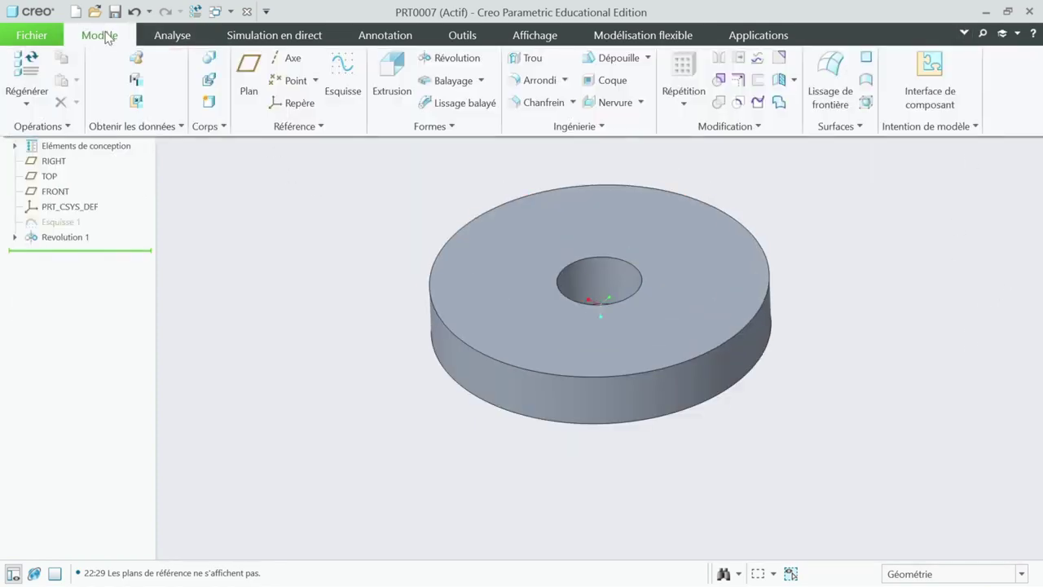
{"action": "left_click", "coordinate": [218, 314]}
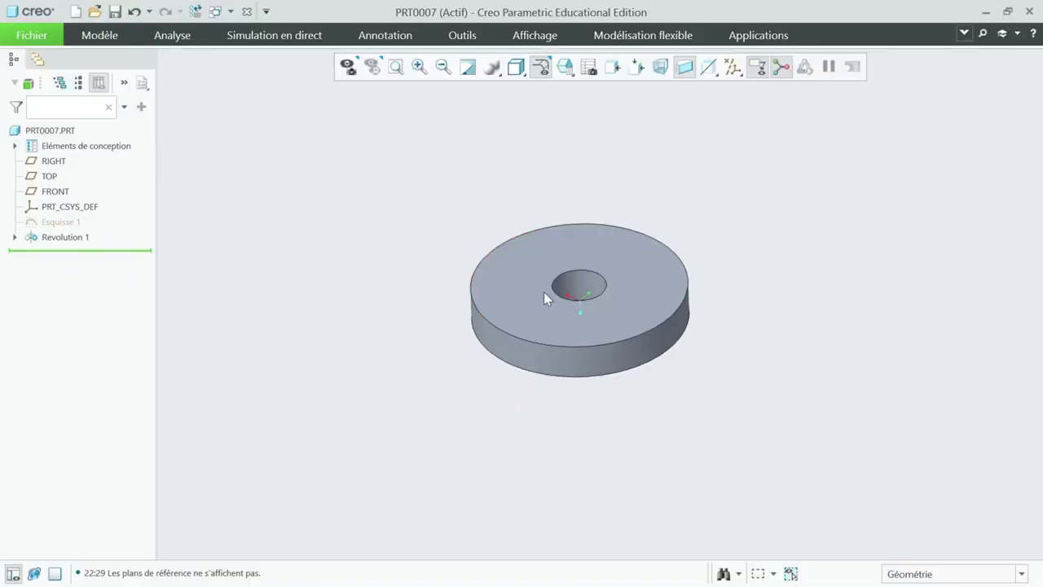
- Review the graphics toolbar's customization options and set its location to "Afficher à droite"
{"action": "scroll", "coordinate": [544, 292], "scroll_direction": "up", "scroll_amount": 3}
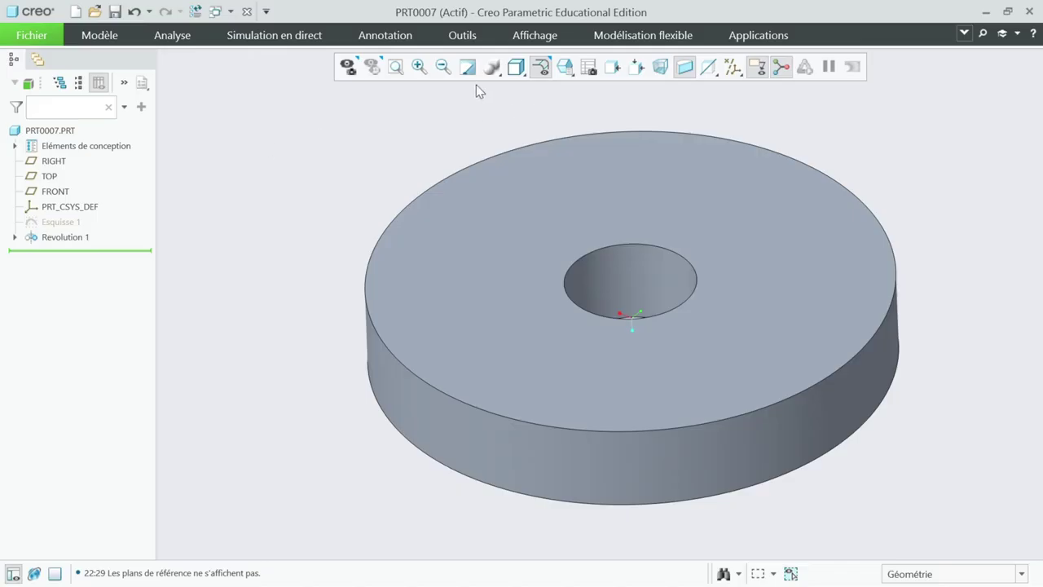
{"action": "right_click", "coordinate": [399, 73]}
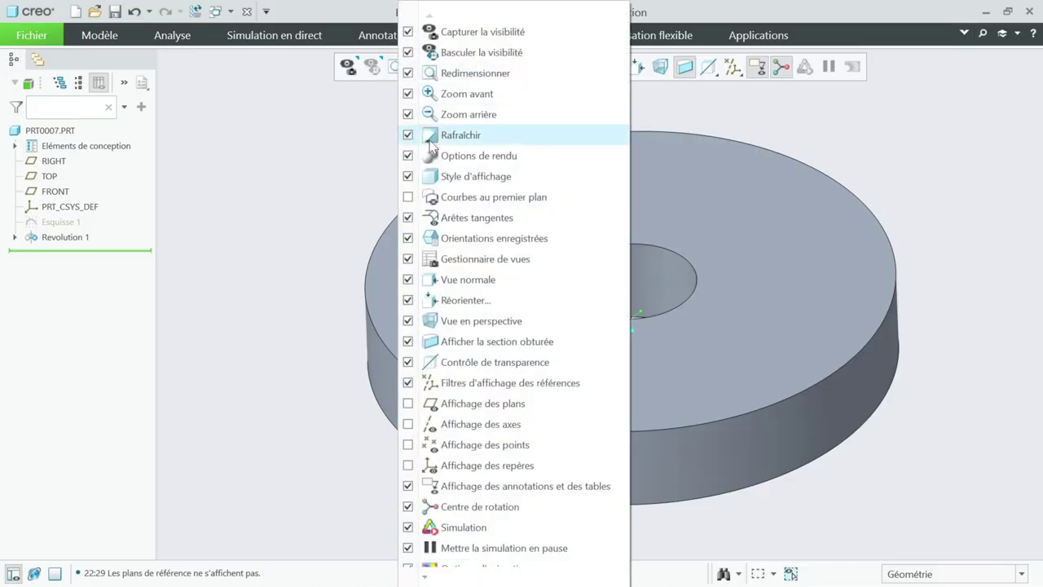
{"action": "scroll", "coordinate": [432, 134], "scroll_direction": "down", "scroll_amount": 1}
{"action": "scroll", "coordinate": [436, 154], "scroll_direction": "down", "scroll_amount": 1}
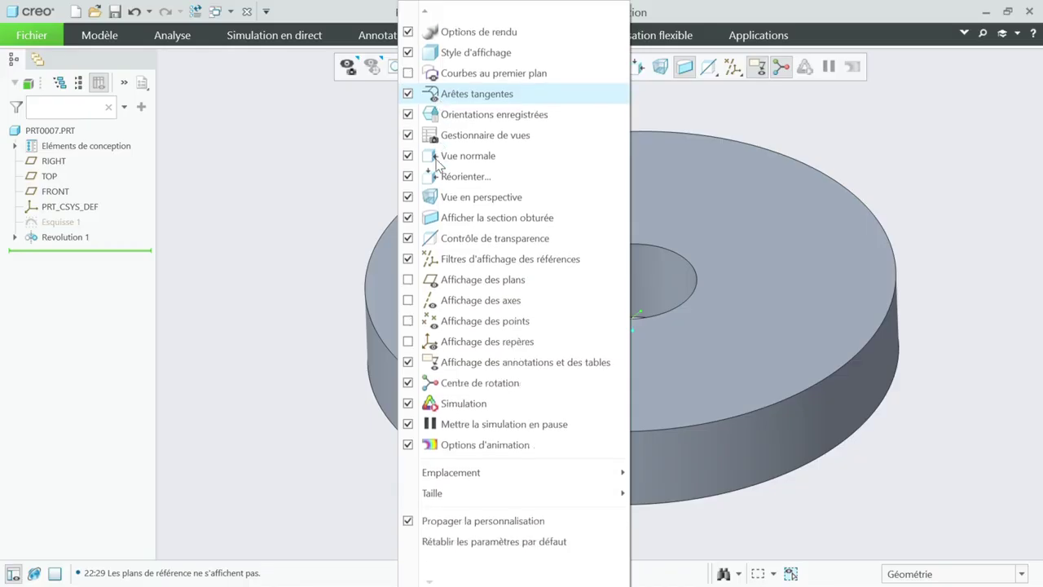
{"action": "scroll", "coordinate": [469, 330], "scroll_direction": "up", "scroll_amount": 2}
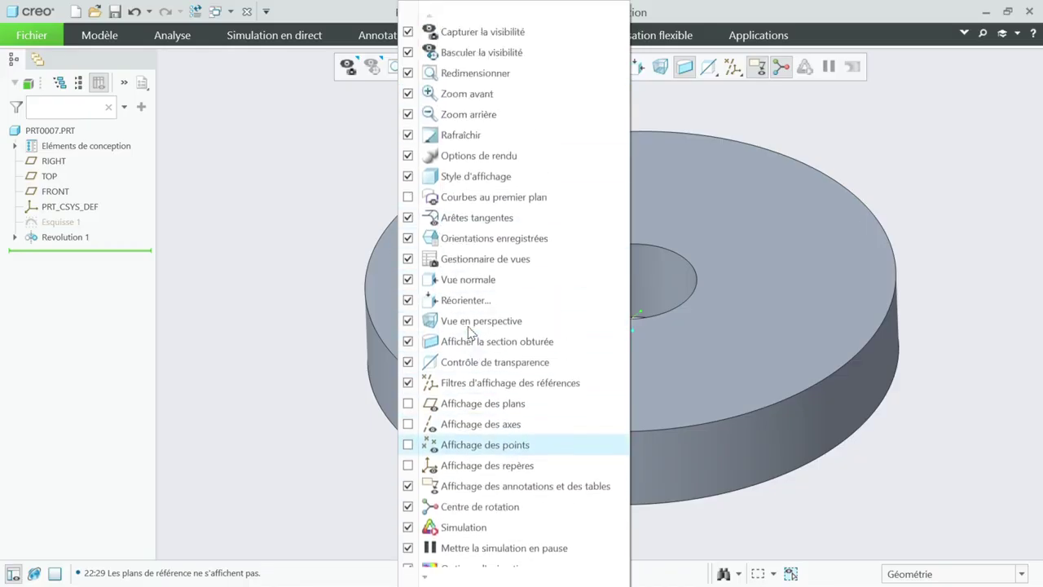
{"action": "scroll", "coordinate": [465, 131], "scroll_direction": "down", "scroll_amount": 2}
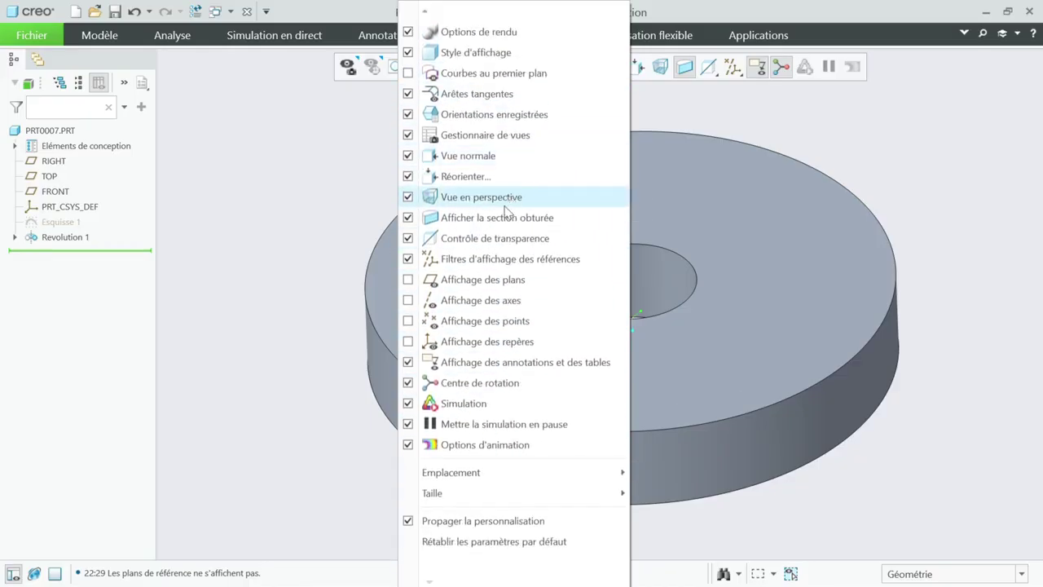
{"action": "mouse_move", "coordinate": [489, 482]}
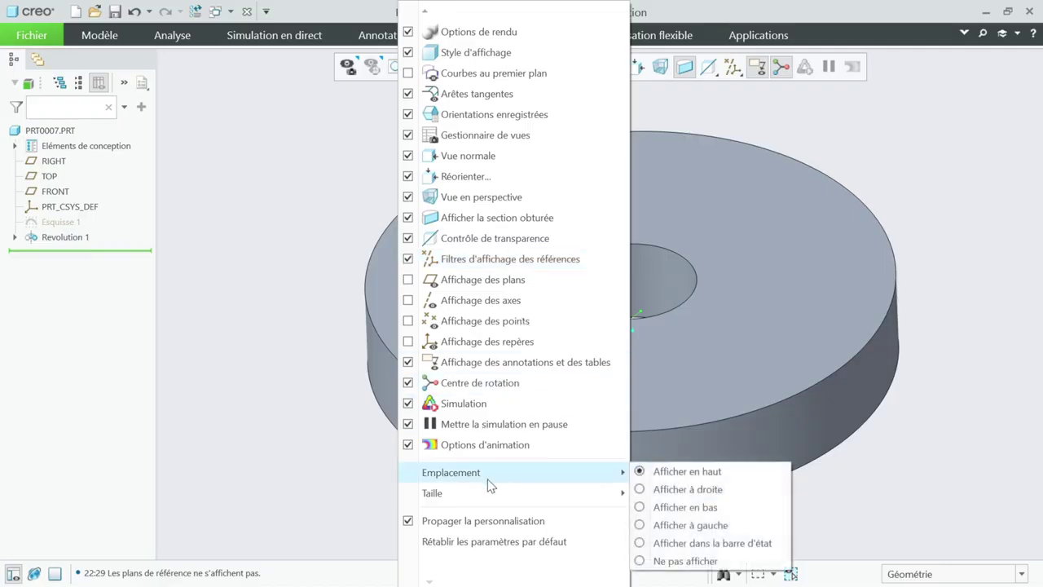
{"action": "left_click", "coordinate": [675, 489]}
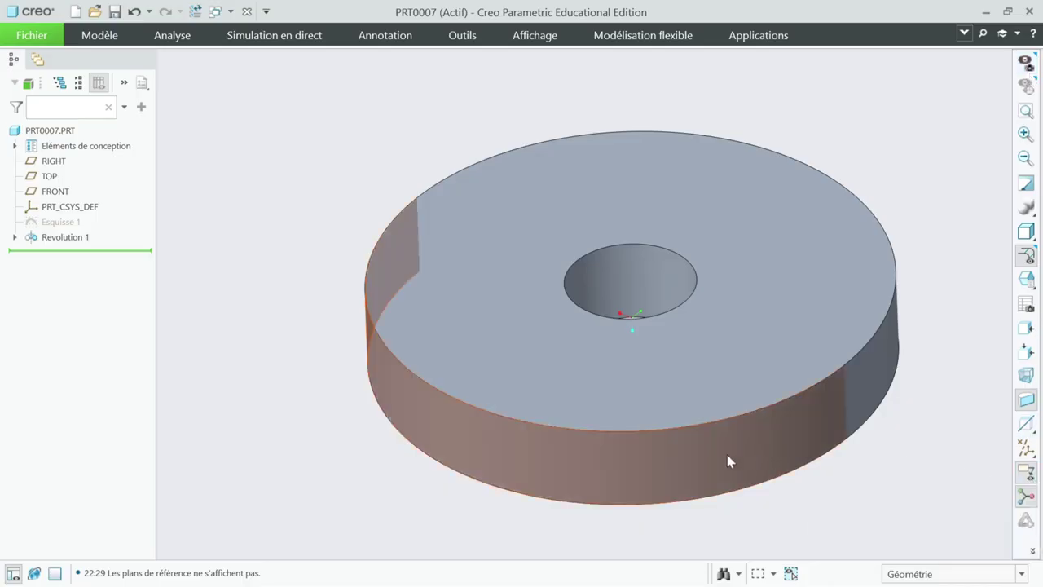
- Move the graphics toolbar into the status bar with the location option "Afficher dans la barre d'état"
{"action": "right_click", "coordinate": [1017, 454]}
{"action": "scroll", "coordinate": [850, 516], "scroll_direction": "down", "scroll_amount": 3}
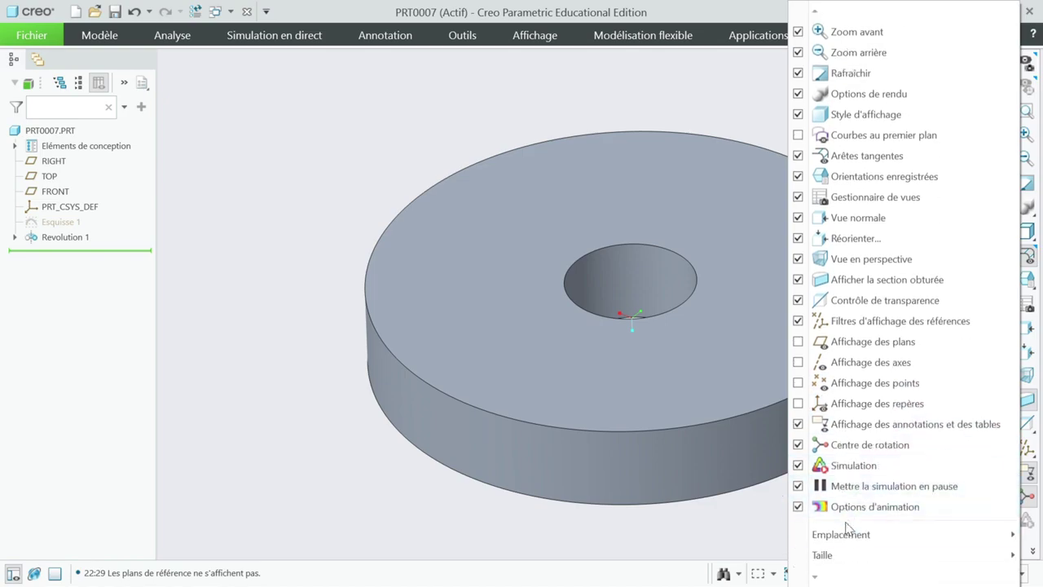
{"action": "mouse_move", "coordinate": [845, 534]}
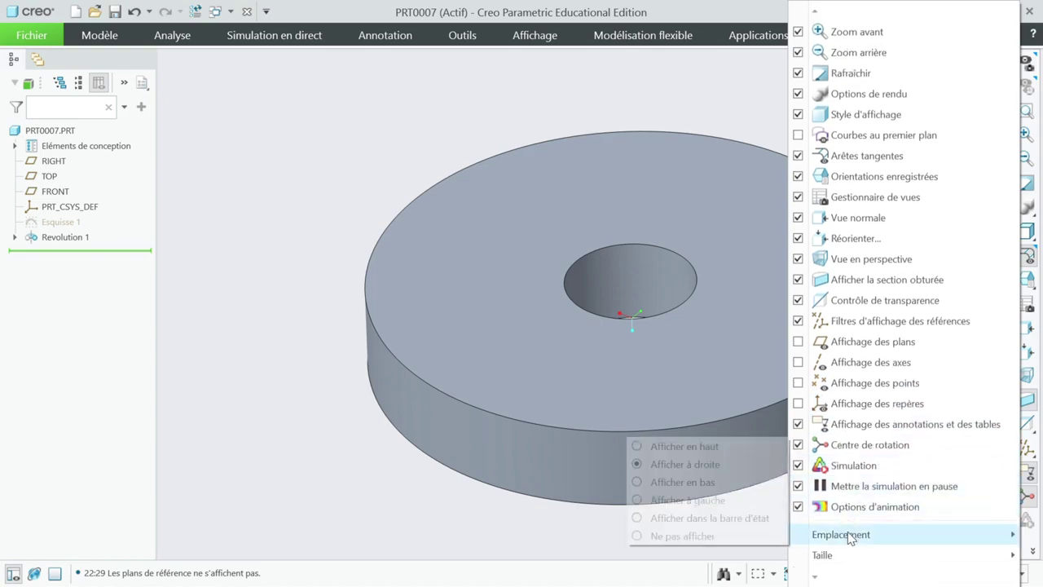
{"action": "left_click", "coordinate": [705, 520]}
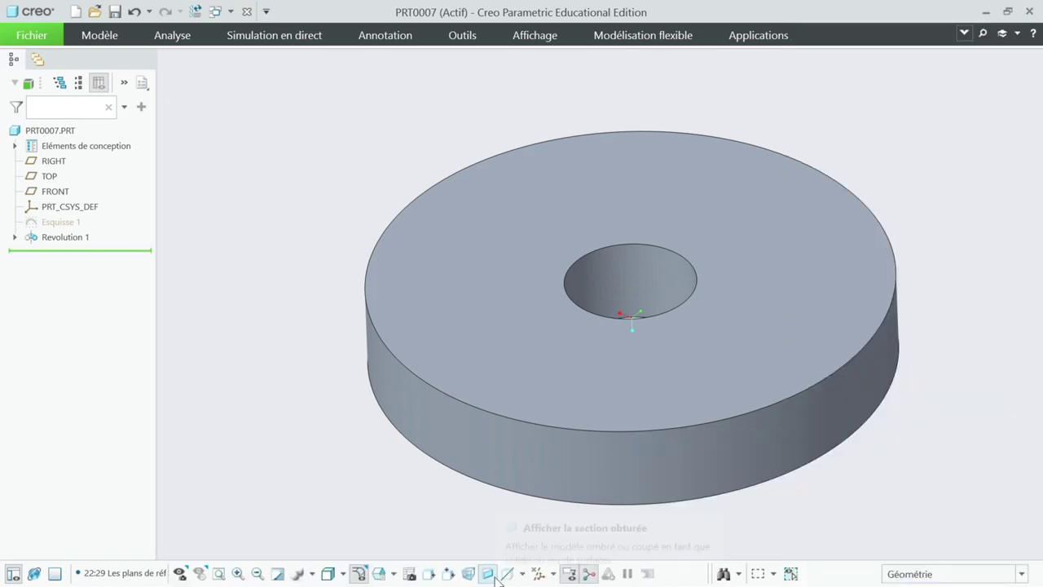
- Return the graphics toolbar from the status bar to the "Afficher à droite" location
{"action": "right_click", "coordinate": [404, 575]}
{"action": "scroll", "coordinate": [507, 544], "scroll_direction": "down", "scroll_amount": 3}
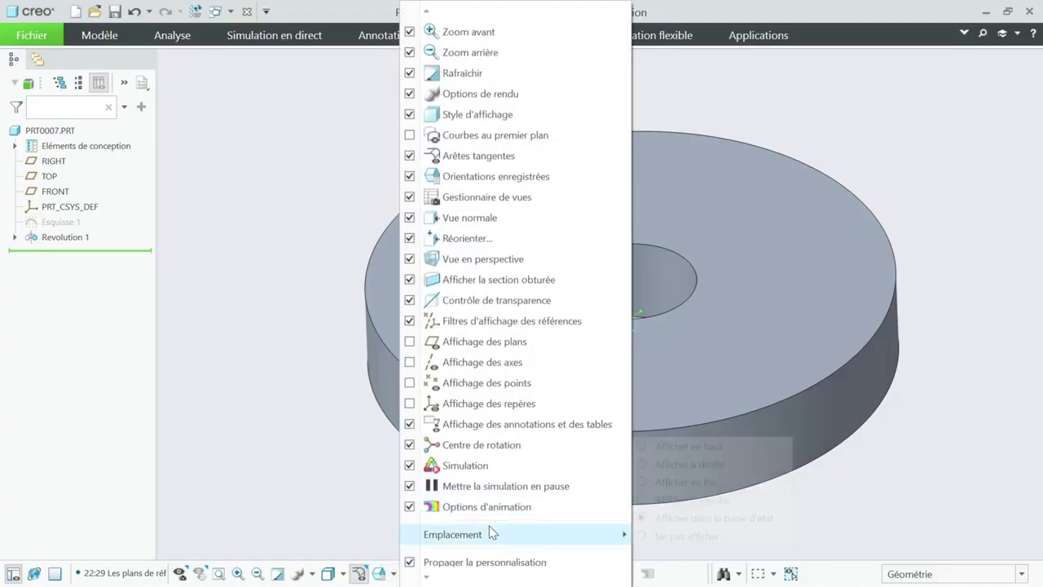
{"action": "mouse_move", "coordinate": [492, 532]}
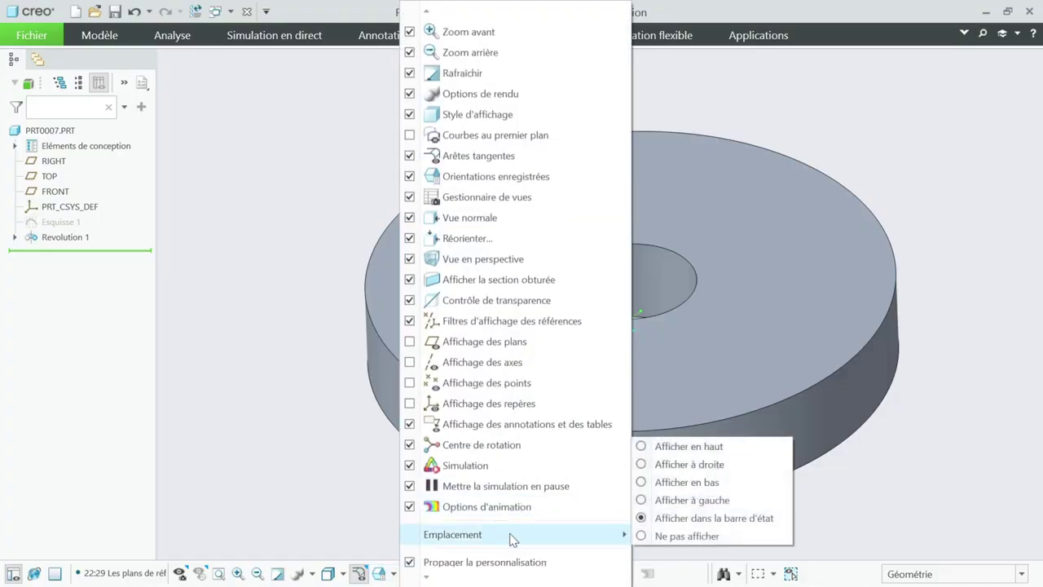
{"action": "left_click", "coordinate": [681, 464]}
{"action": "mouse_move", "coordinate": [980, 431]}
{"action": "middle_mouse_down"}
{"action": "mouse_move", "coordinate": [790, 391]}
{"action": "mouse_move", "coordinate": [759, 449]}
{"action": "mouse_move", "coordinate": [829, 423]}
{"action": "mouse_move", "coordinate": [798, 326]}
{"action": "mouse_move", "coordinate": [677, 416]}
{"action": "middle_mouse_up"}
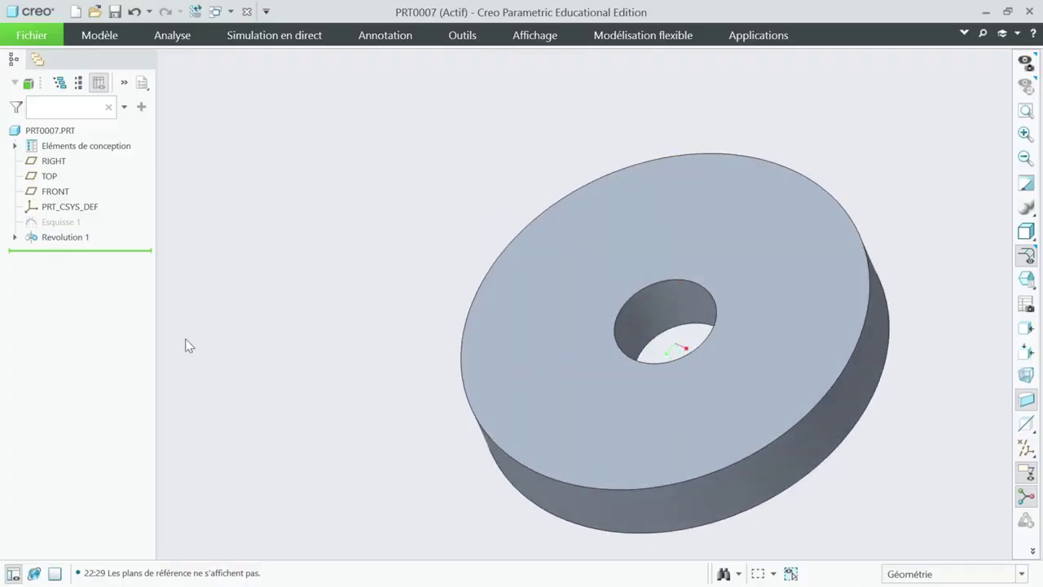
- Widen the model tree panel, narrow it back to its compact width and orbit the revolved part
{"action": "left_click_drag", "start_coordinate": [159, 328], "coordinate": [429, 290]}
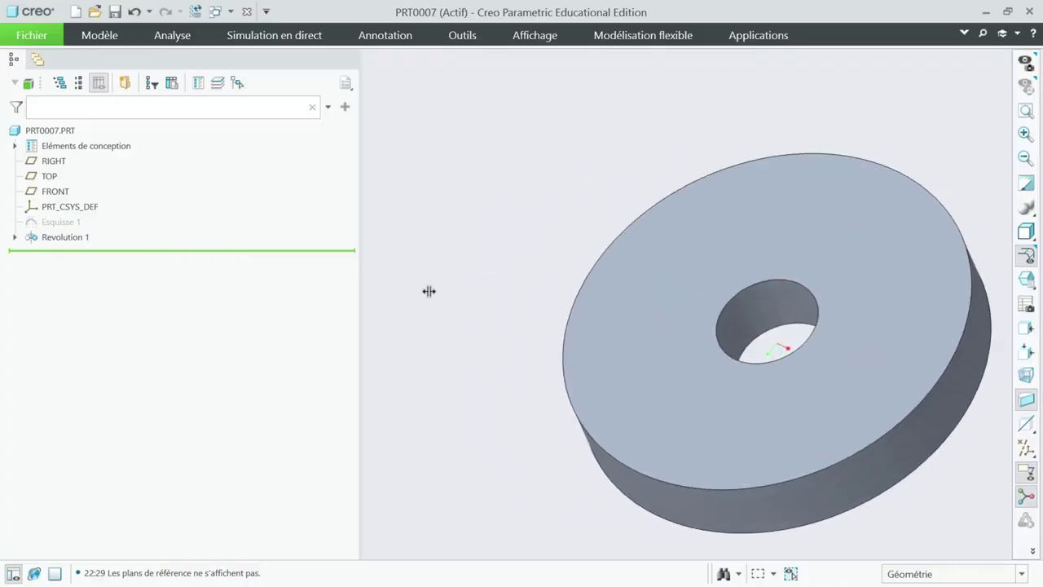
{"action": "left_click_drag", "start_coordinate": [339, 285], "coordinate": [14, 281]}
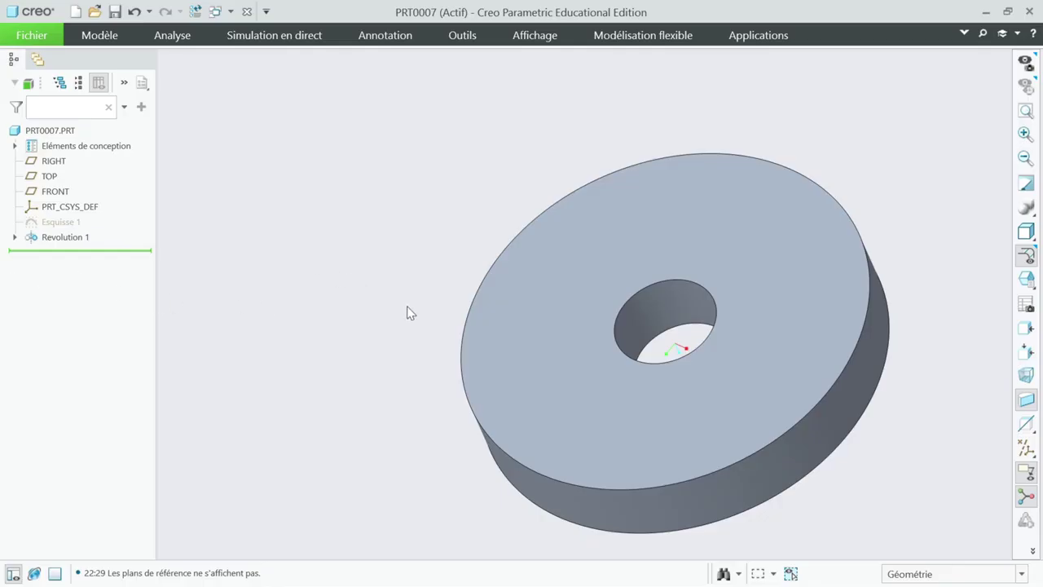
{"action": "mouse_move", "coordinate": [410, 313]}
{"action": "middle_mouse_down"}
{"action": "mouse_move", "coordinate": [410, 250]}
{"action": "mouse_move", "coordinate": [465, 302]}
{"action": "mouse_move", "coordinate": [437, 295]}
{"action": "mouse_move", "coordinate": [452, 279]}
{"action": "middle_mouse_up"}
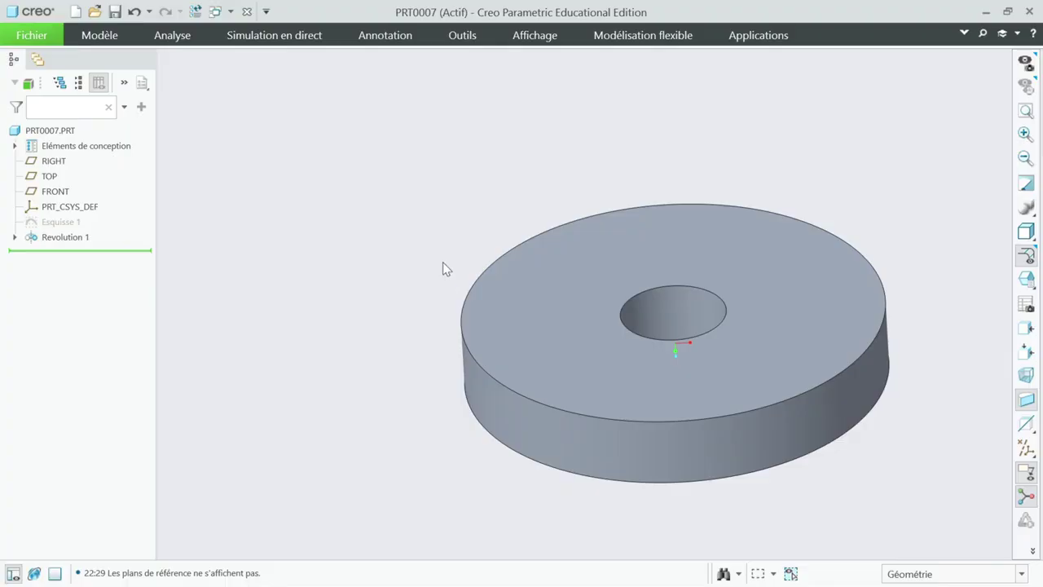
{"action": "mouse_move", "coordinate": [407, 278]}
{"action": "middle_mouse_down"}
{"action": "mouse_move", "coordinate": [407, 345]}
{"action": "mouse_move", "coordinate": [379, 394]}
{"action": "mouse_move", "coordinate": [361, 375]}
{"action": "mouse_move", "coordinate": [410, 413]}
{"action": "mouse_move", "coordinate": [373, 388]}
{"action": "middle_mouse_up"}
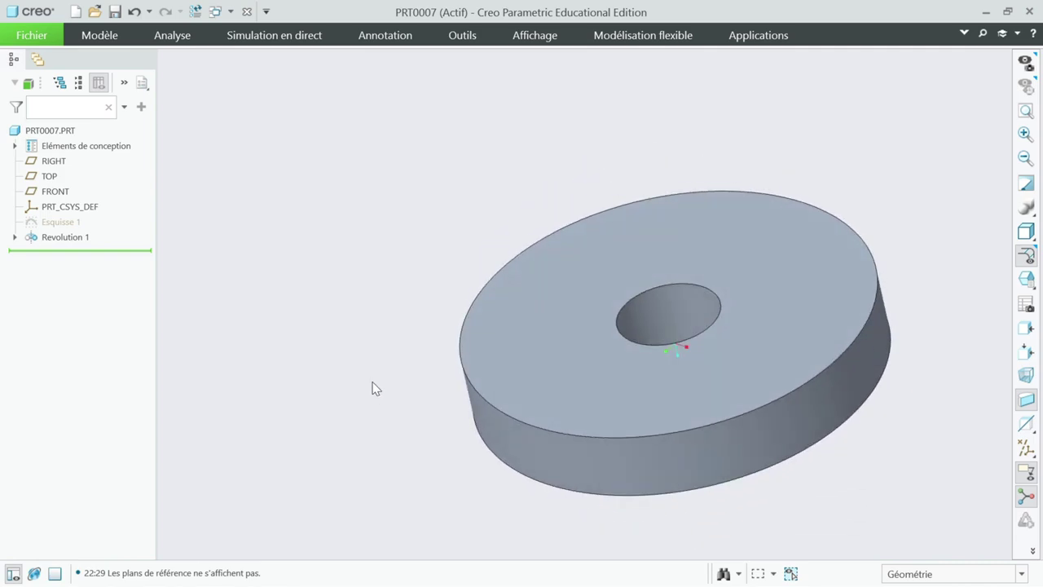